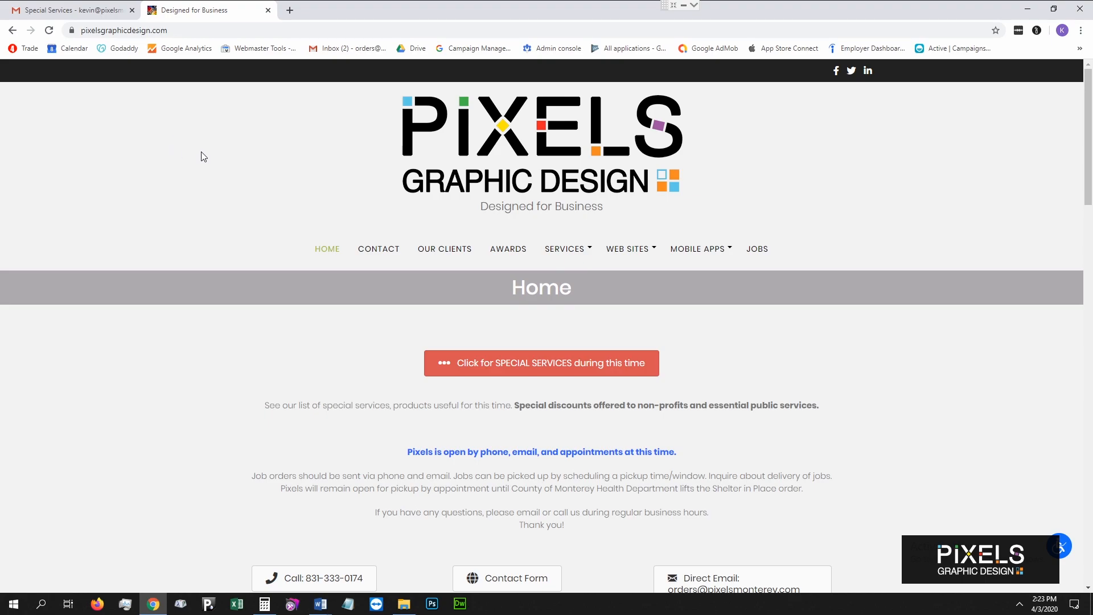
Bring up the Special Services email from Pixels Graphic Design, glancing back at the Pixels website.
{"action": "left_click", "coordinate": [86, 16]}
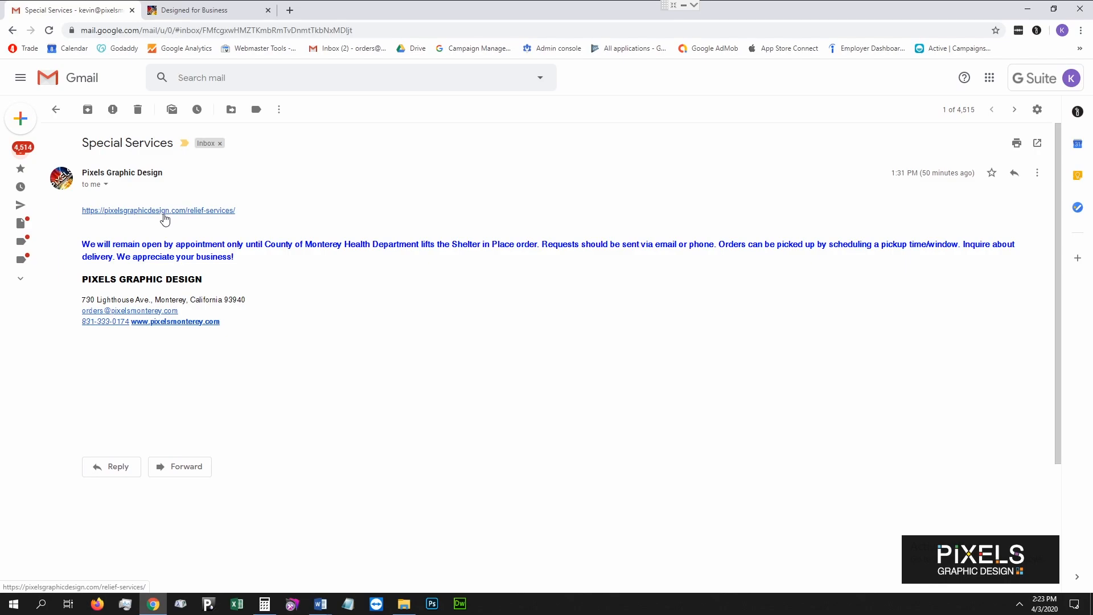
{"action": "left_click", "coordinate": [196, 6]}
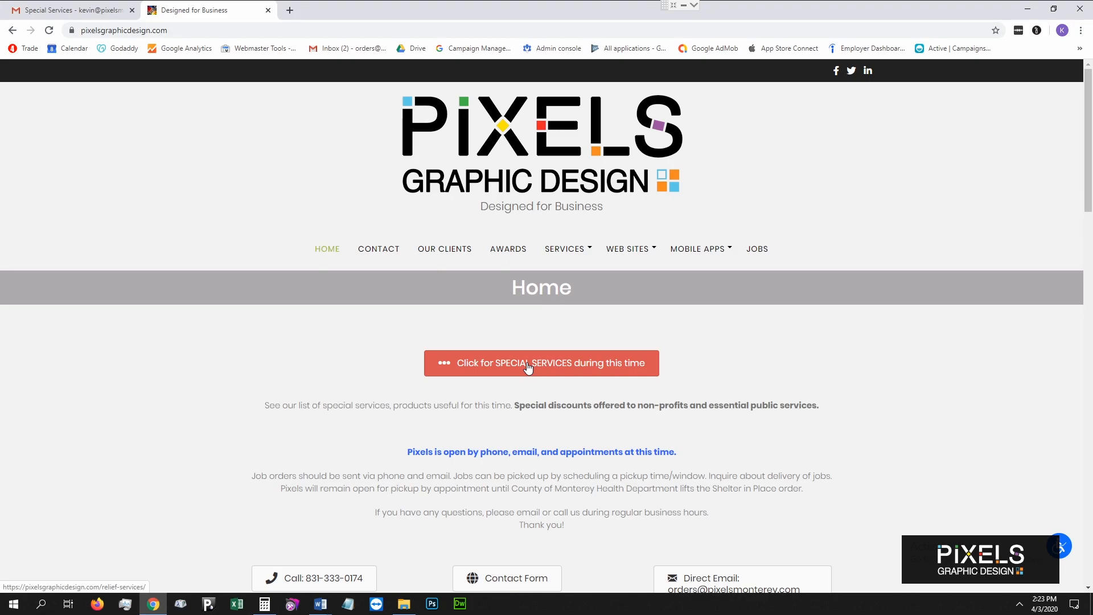
{"action": "left_click", "coordinate": [49, 11]}
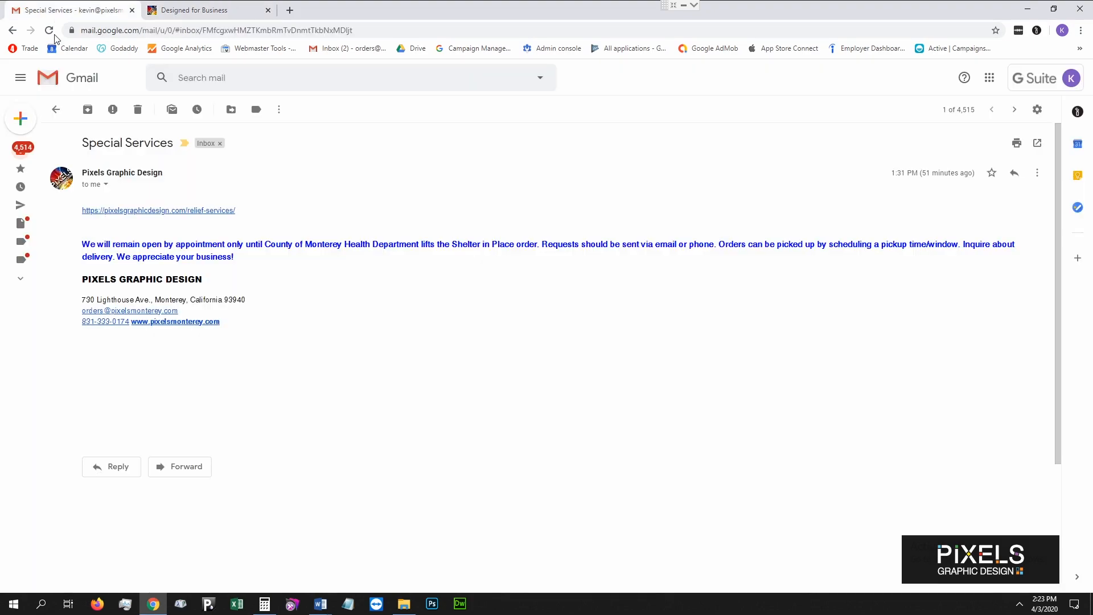
On the Pixels site, scroll down to the Free Gift Certificate templates section.
{"action": "left_click", "coordinate": [196, 12]}
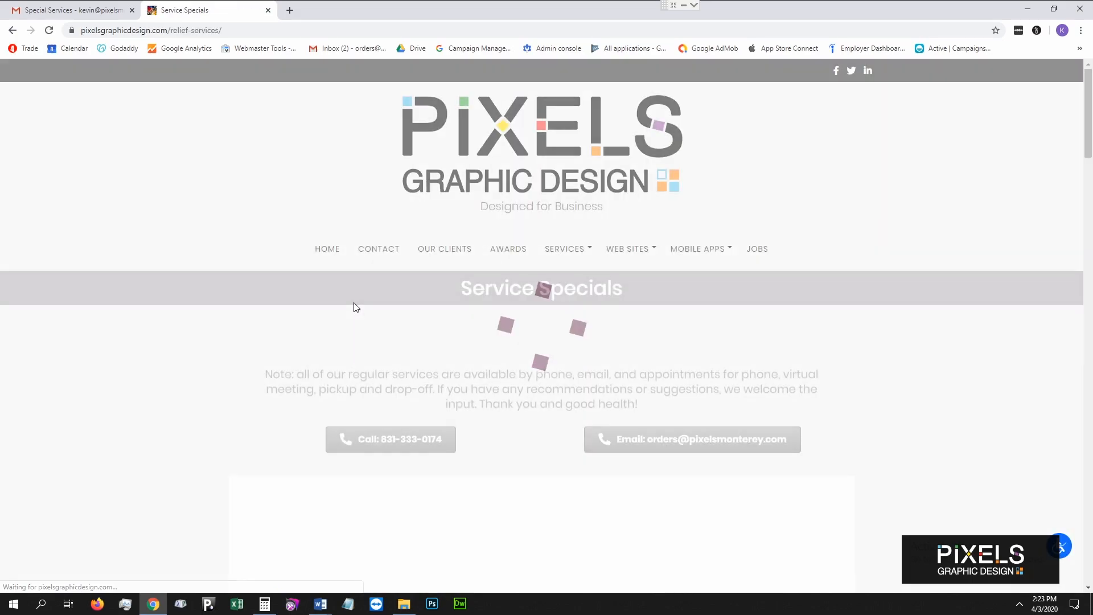
{"action": "scroll", "coordinate": [239, 354], "scroll_direction": "down", "scroll_amount": 4}
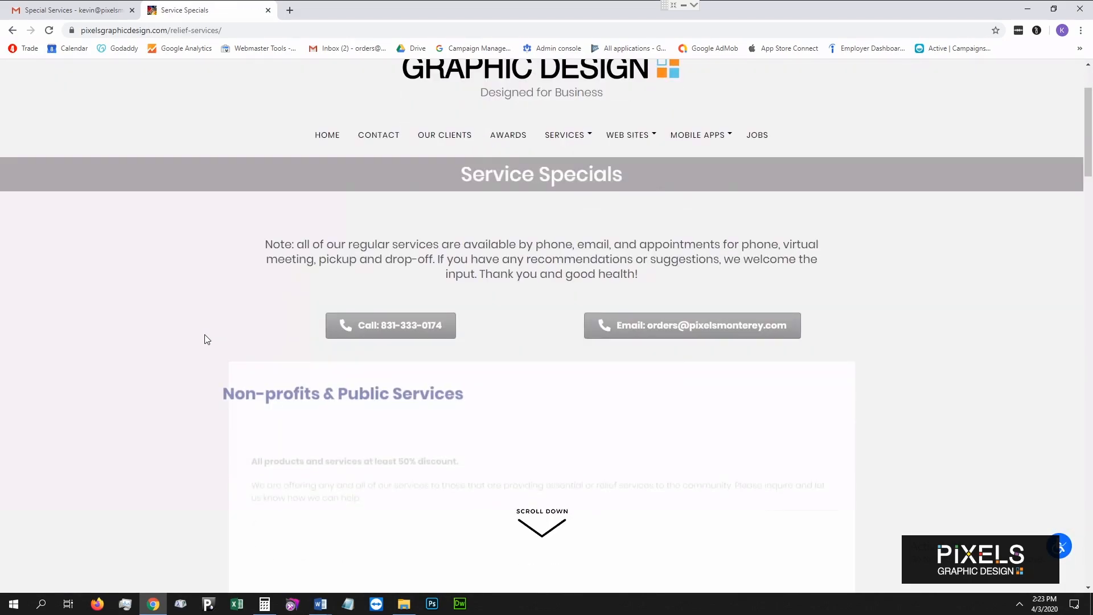
{"action": "scroll", "coordinate": [190, 240], "scroll_direction": "down", "scroll_amount": 1}
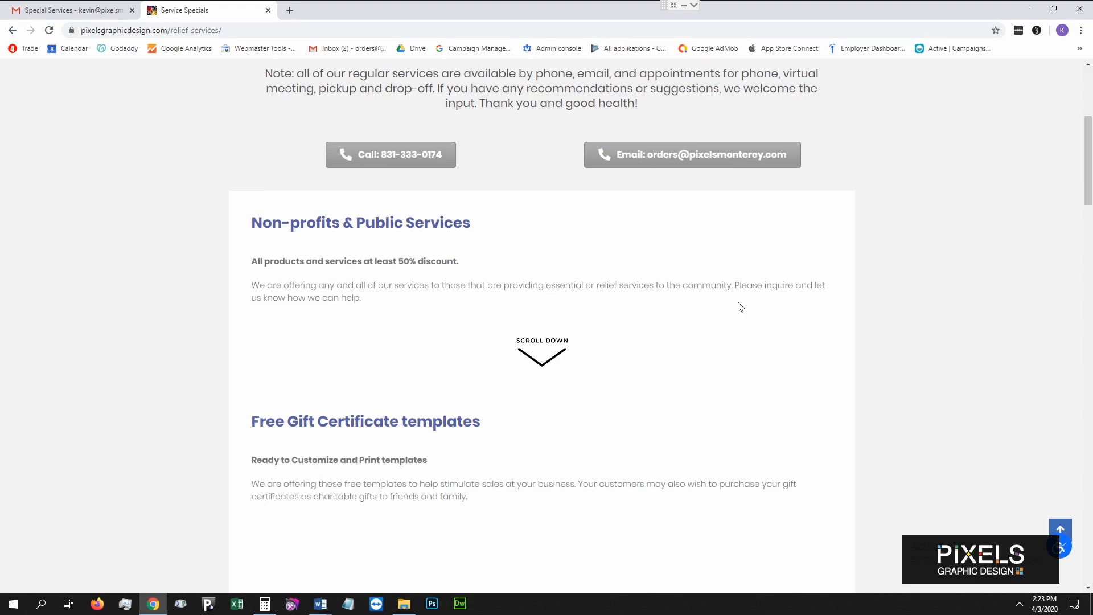
{"action": "scroll", "coordinate": [740, 307], "scroll_direction": "down", "scroll_amount": 1}
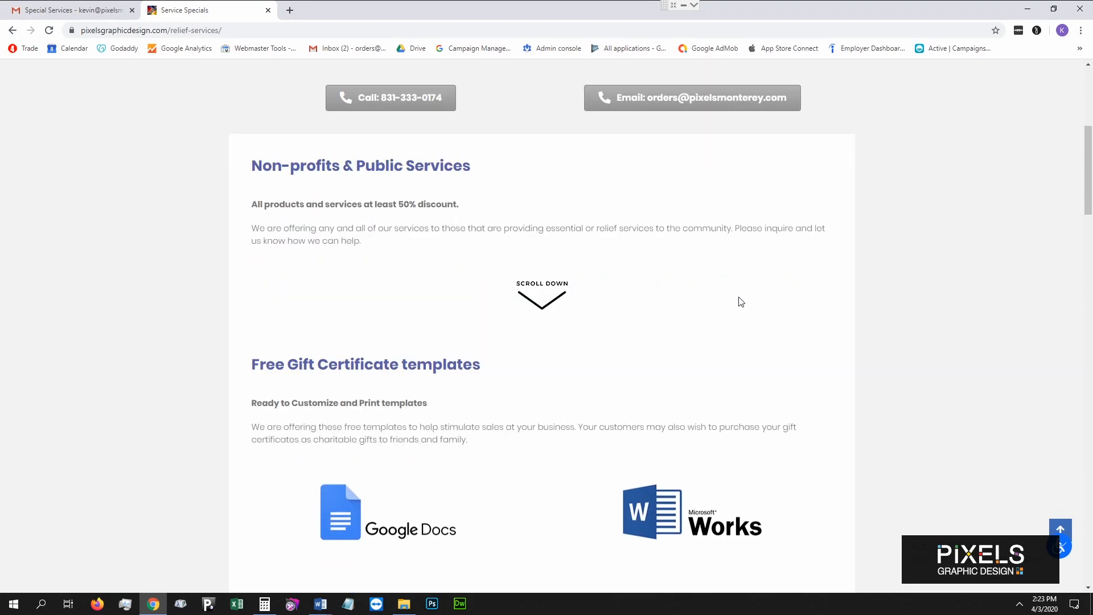
{"action": "scroll", "coordinate": [740, 300], "scroll_direction": "down", "scroll_amount": 2}
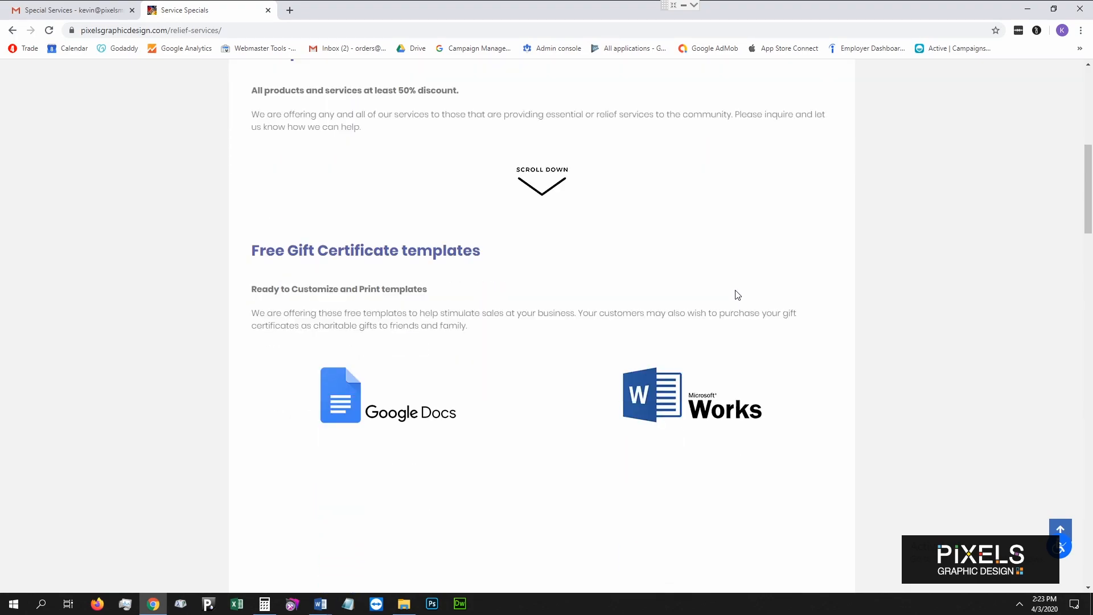
{"action": "scroll", "coordinate": [1090, 172], "scroll_direction": "down", "scroll_amount": 1}
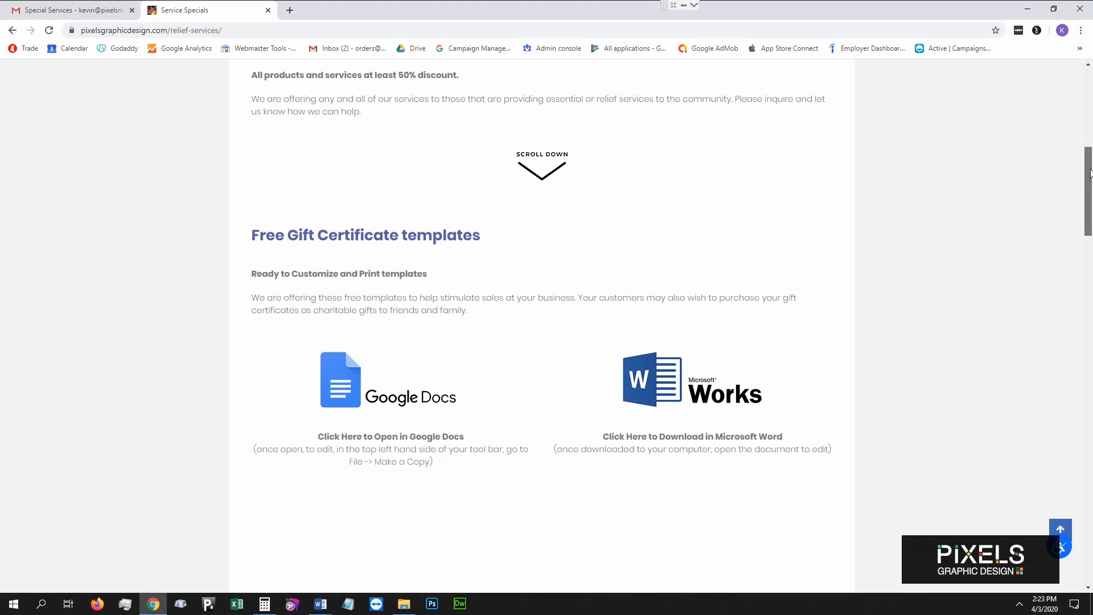
{"action": "scroll", "coordinate": [1090, 193], "scroll_direction": "down", "scroll_amount": 4}
{"action": "scroll", "coordinate": [1090, 233], "scroll_direction": "down", "scroll_amount": 6}
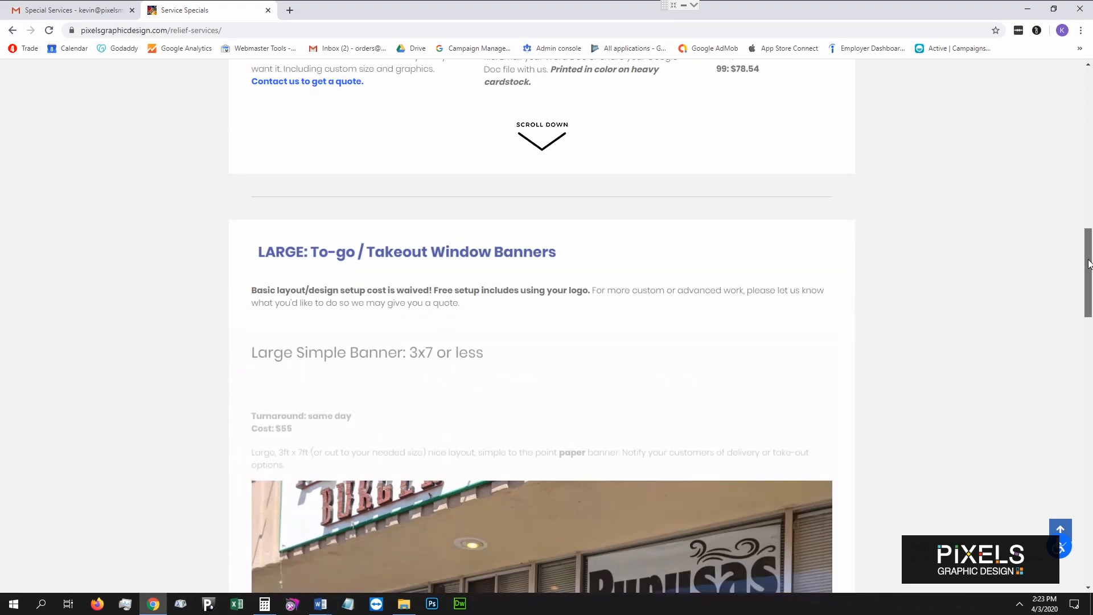
{"action": "left_click_drag", "start_coordinate": [1090, 282], "coordinate": [1059, 185]}
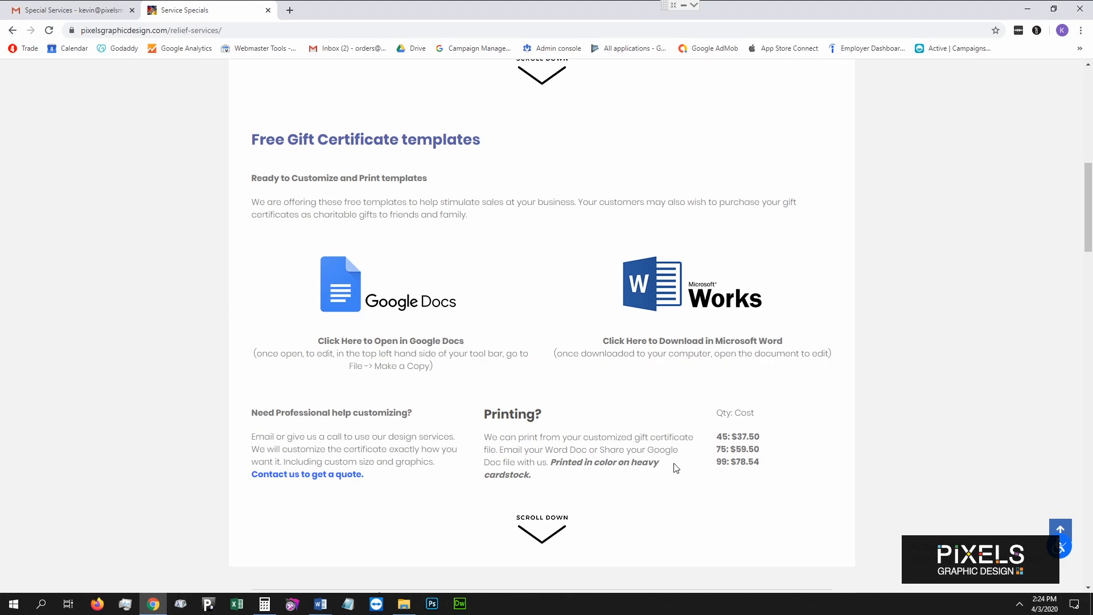
{"action": "scroll", "coordinate": [638, 453], "scroll_direction": "up", "scroll_amount": 1}
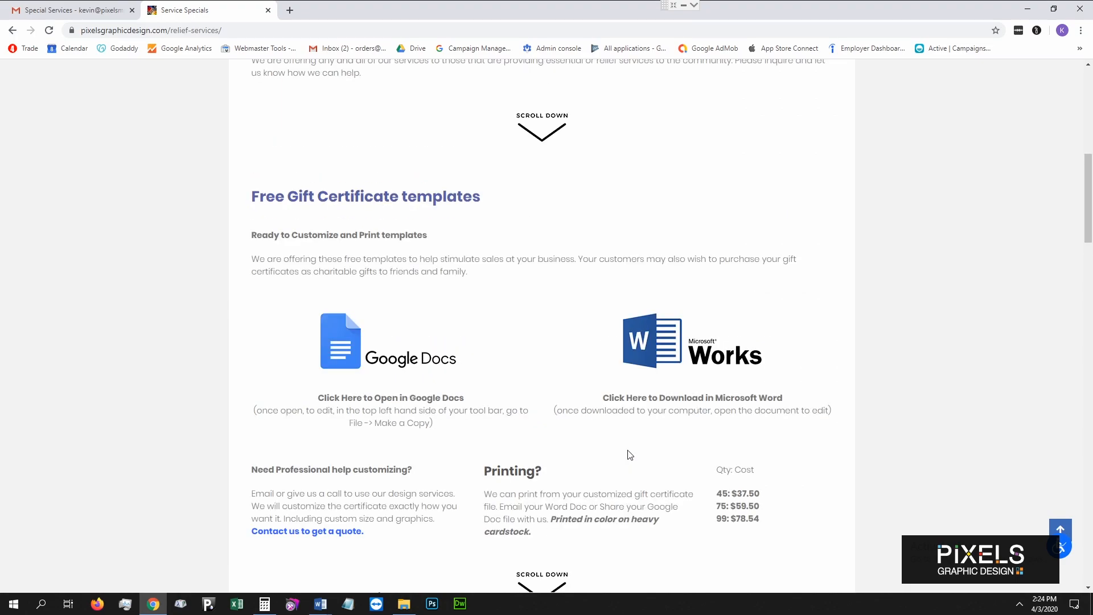
{"action": "scroll", "coordinate": [632, 450], "scroll_direction": "down", "scroll_amount": 1}
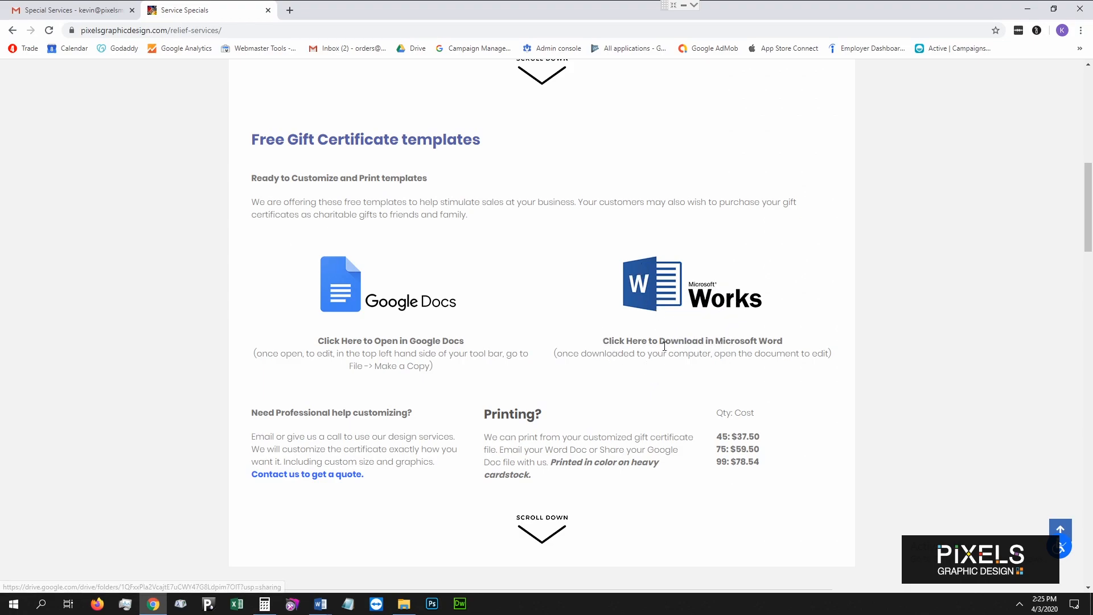
{"action": "left_click", "coordinate": [675, 305]}
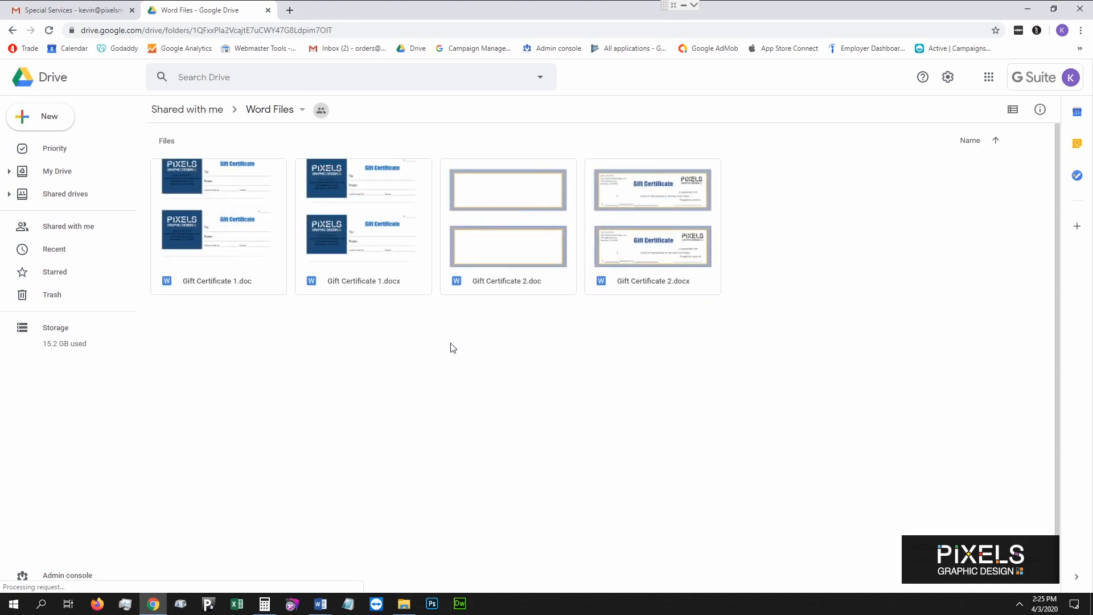
Preview Gift Certificate 2.docx, then download Gift Certificate 1.docx from the Word Files folder.
{"action": "double_click", "coordinate": [699, 246]}
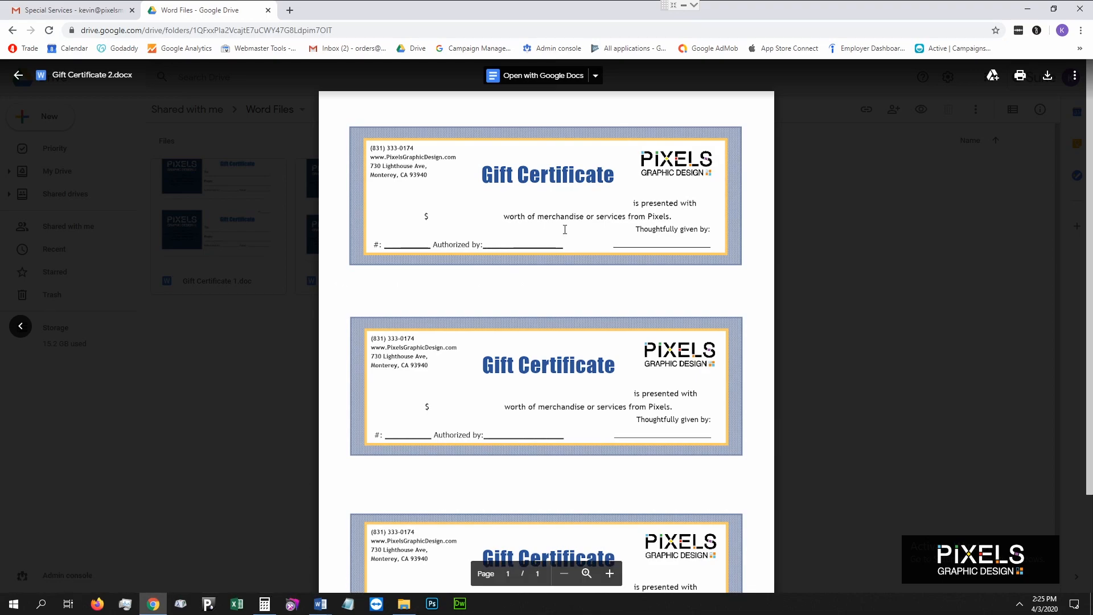
{"action": "left_click", "coordinate": [820, 198]}
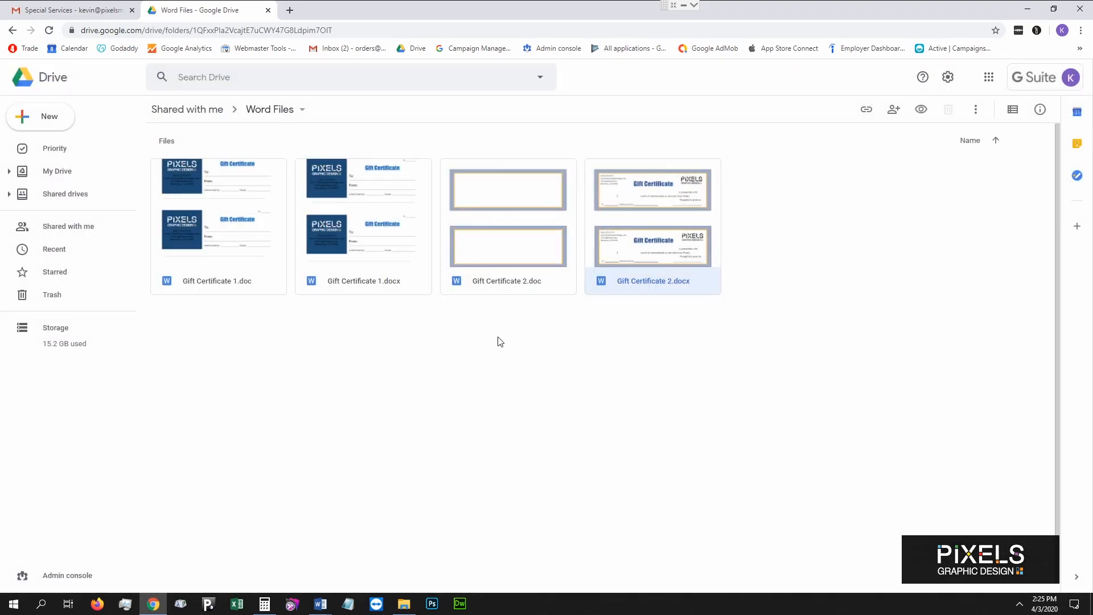
{"action": "left_click", "coordinate": [366, 254]}
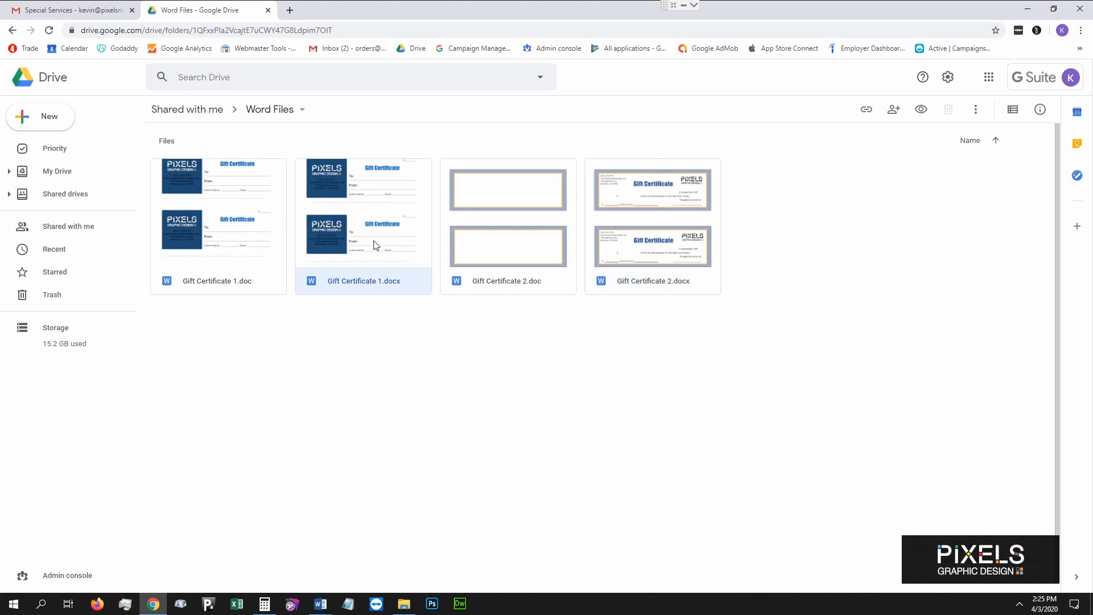
{"action": "right_click", "coordinate": [375, 244]}
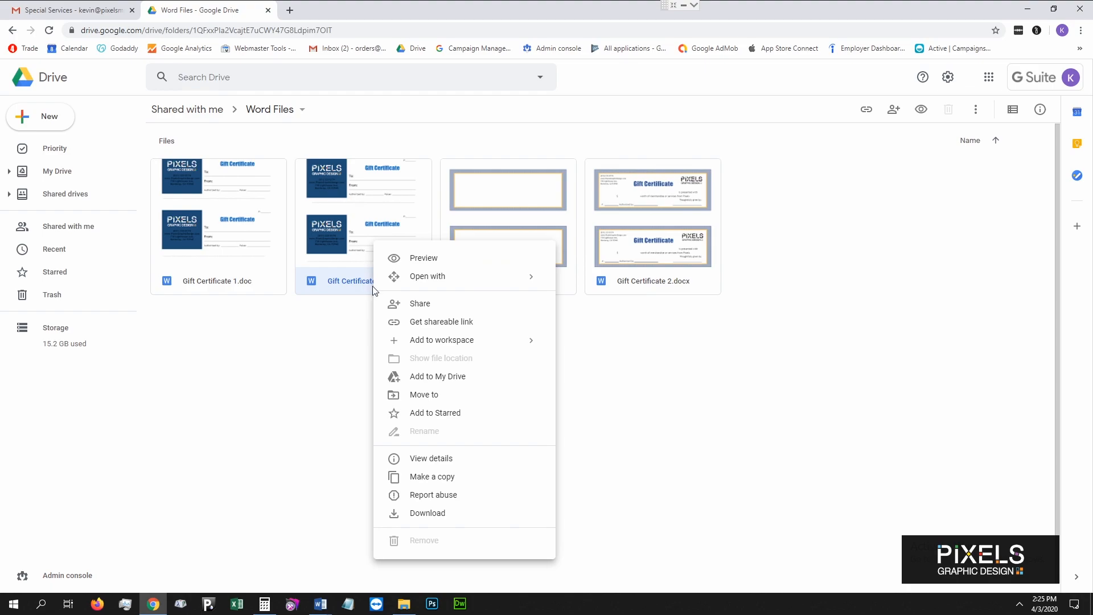
{"action": "left_click", "coordinate": [439, 515]}
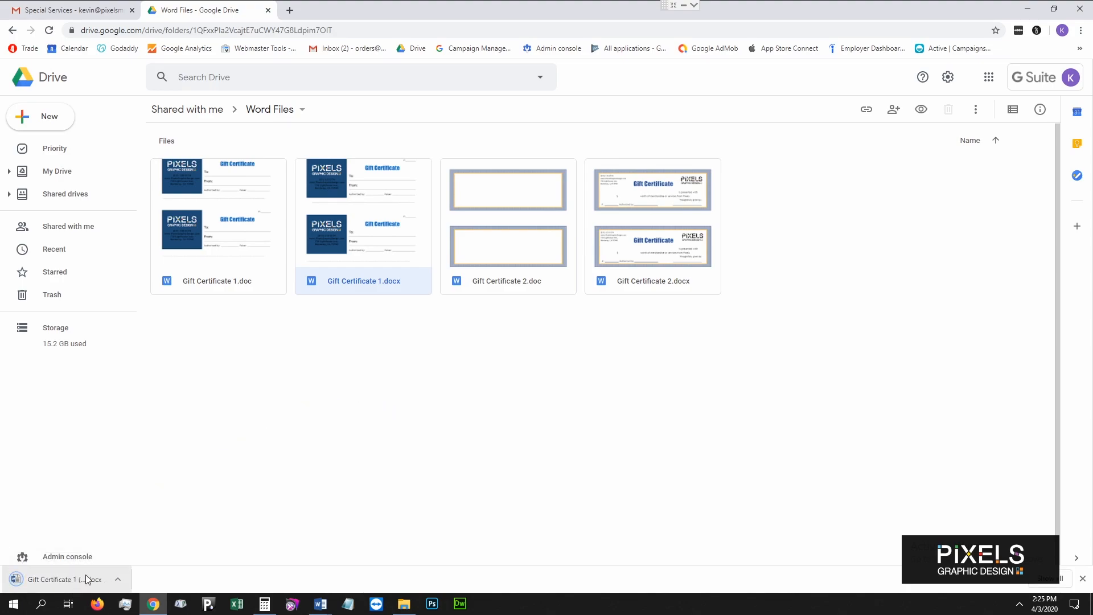
Check the downloaded file's options and bring up the open Word windows.
{"action": "left_click", "coordinate": [119, 580]}
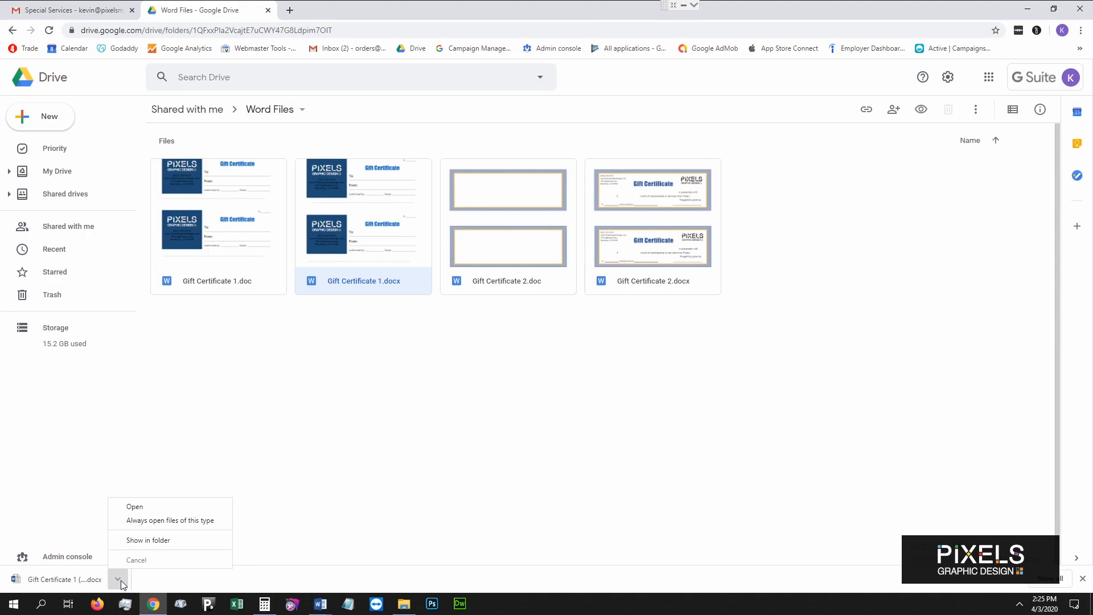
{"action": "left_click", "coordinate": [450, 436]}
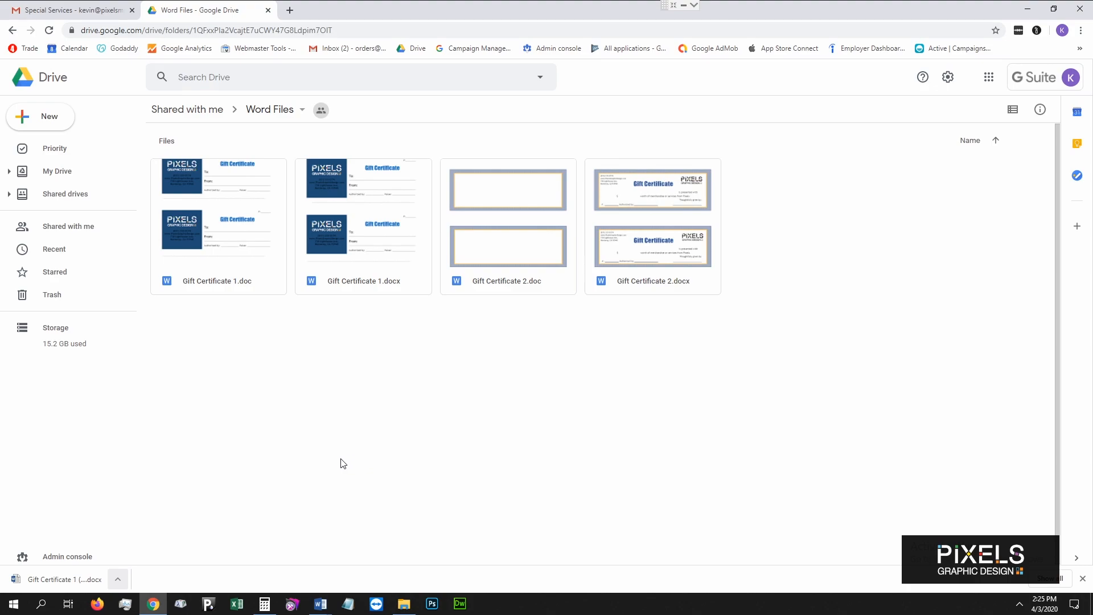
{"action": "left_click", "coordinate": [117, 579]}
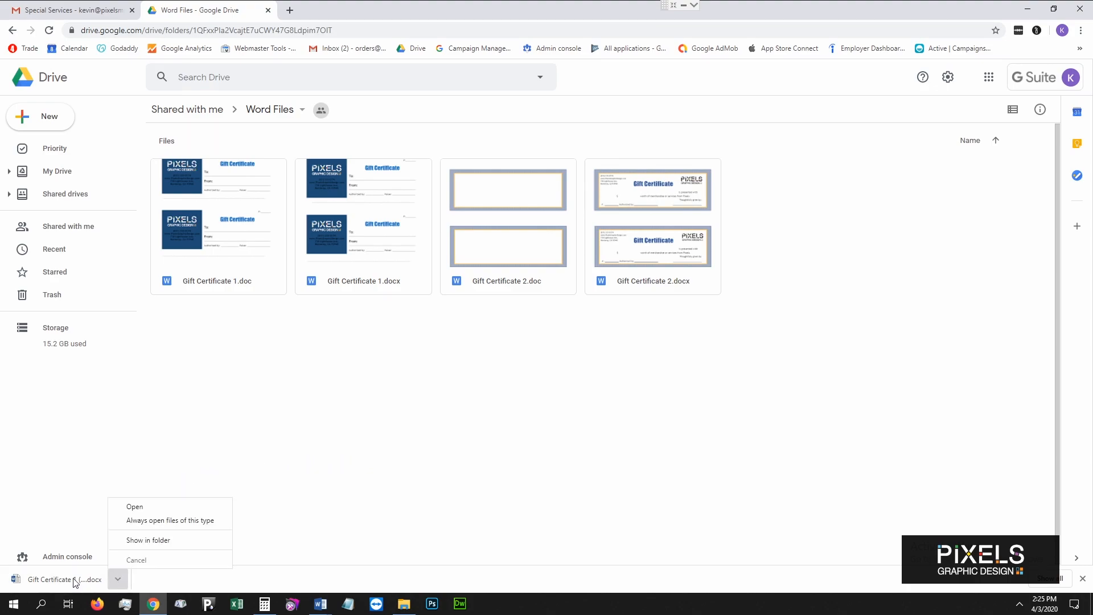
{"action": "left_click", "coordinate": [321, 603]}
In Customized Gift Certificate 1.docx, recolour the first 'Gift Certificate' heading dark red.
{"action": "mouse_move", "coordinate": [367, 567]}
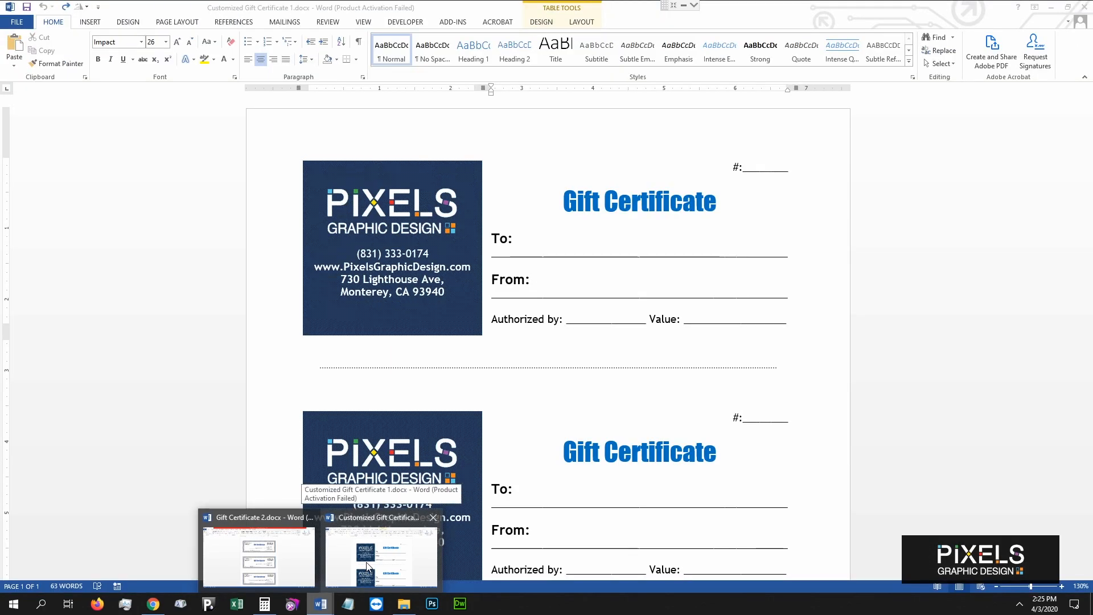
{"action": "left_click", "coordinate": [368, 566]}
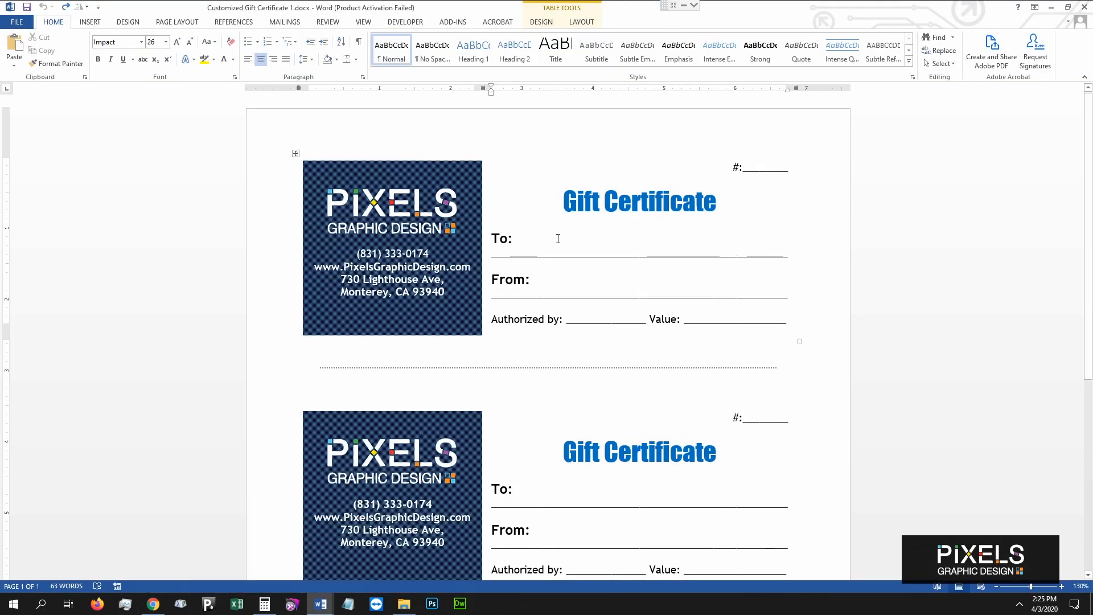
{"action": "left_click", "coordinate": [571, 151]}
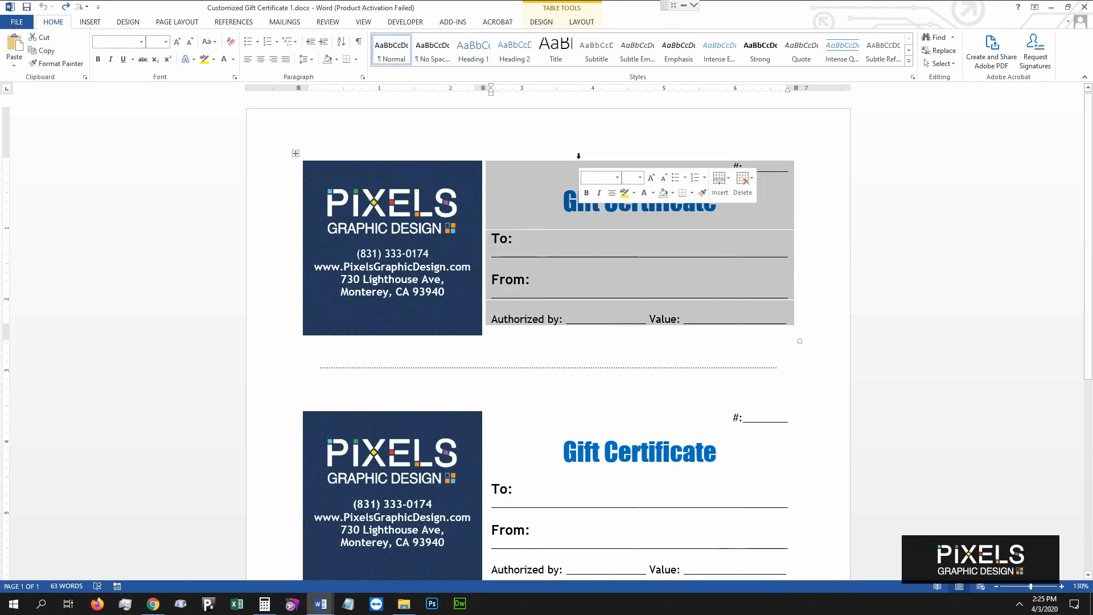
{"action": "left_click", "coordinate": [565, 205]}
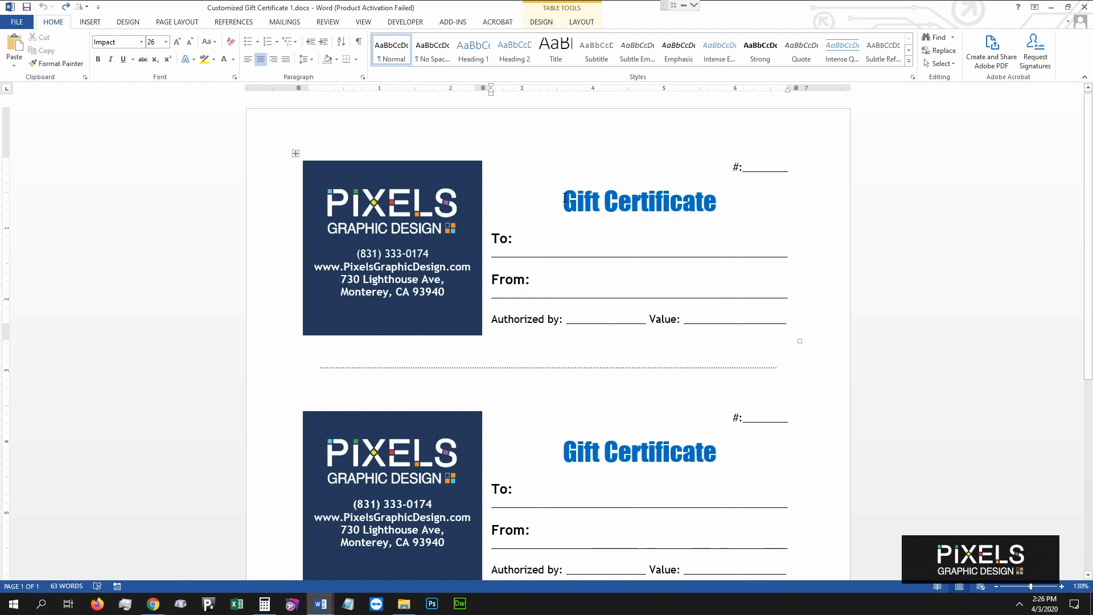
{"action": "left_click_drag", "start_coordinate": [564, 198], "coordinate": [716, 205]}
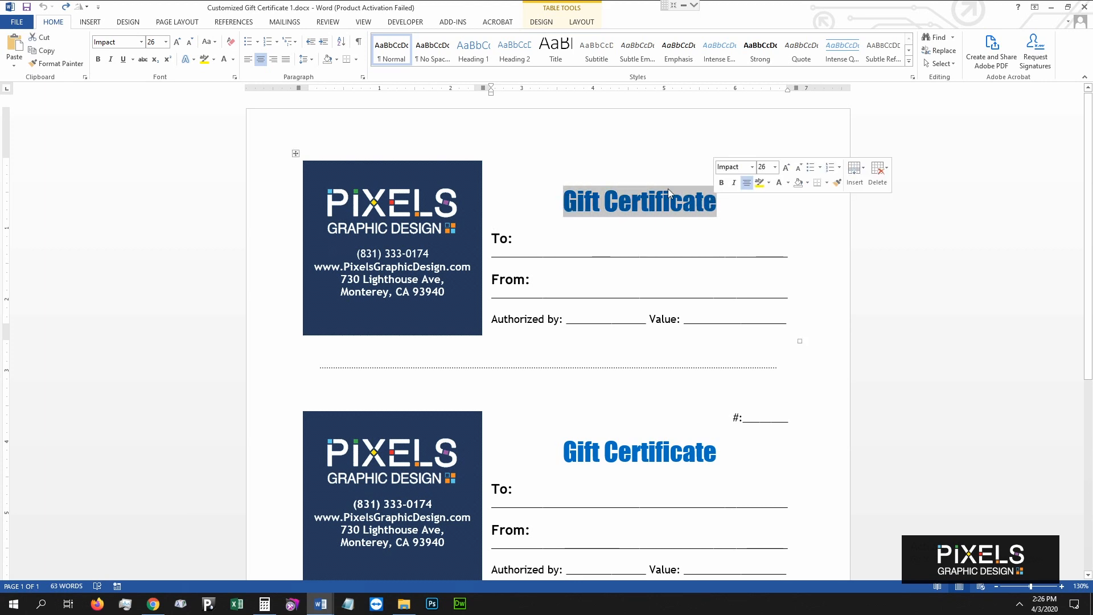
{"action": "left_click", "coordinate": [233, 59]}
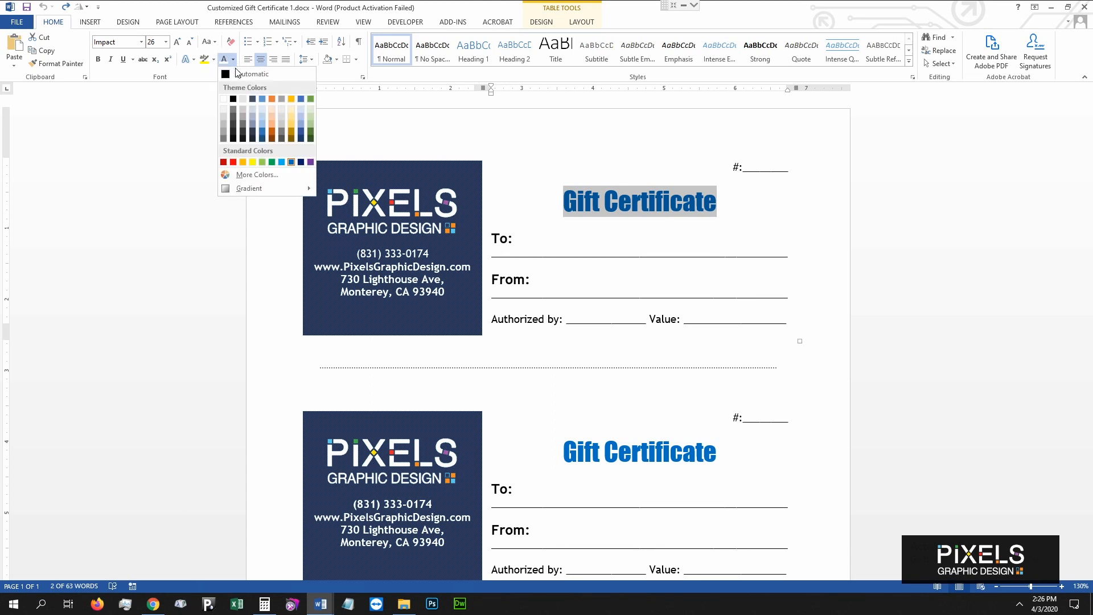
{"action": "left_click", "coordinate": [224, 163]}
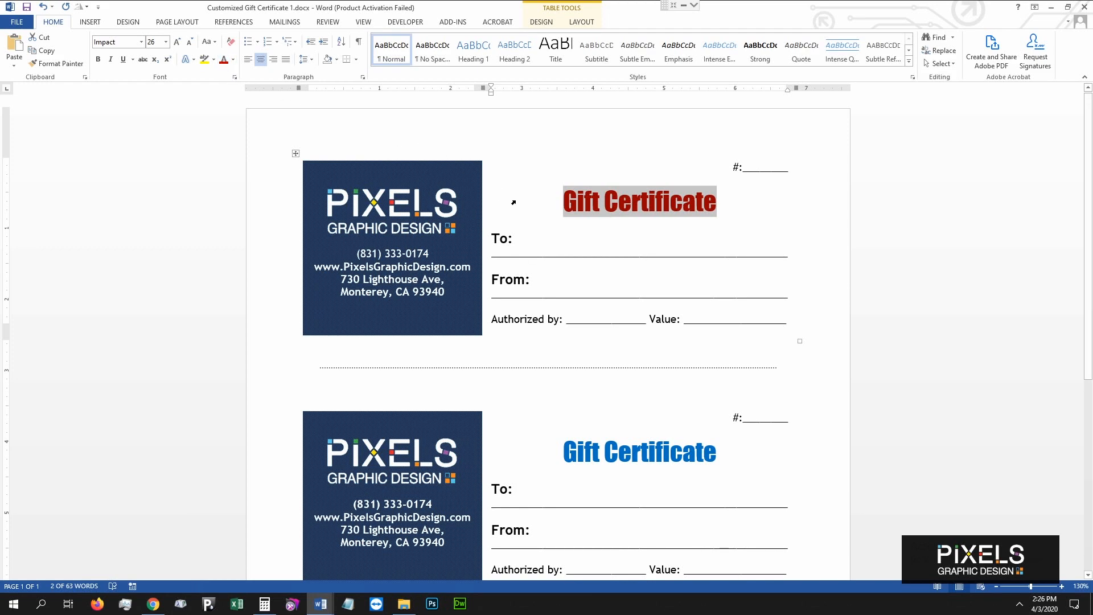
{"action": "left_click", "coordinate": [548, 198]}
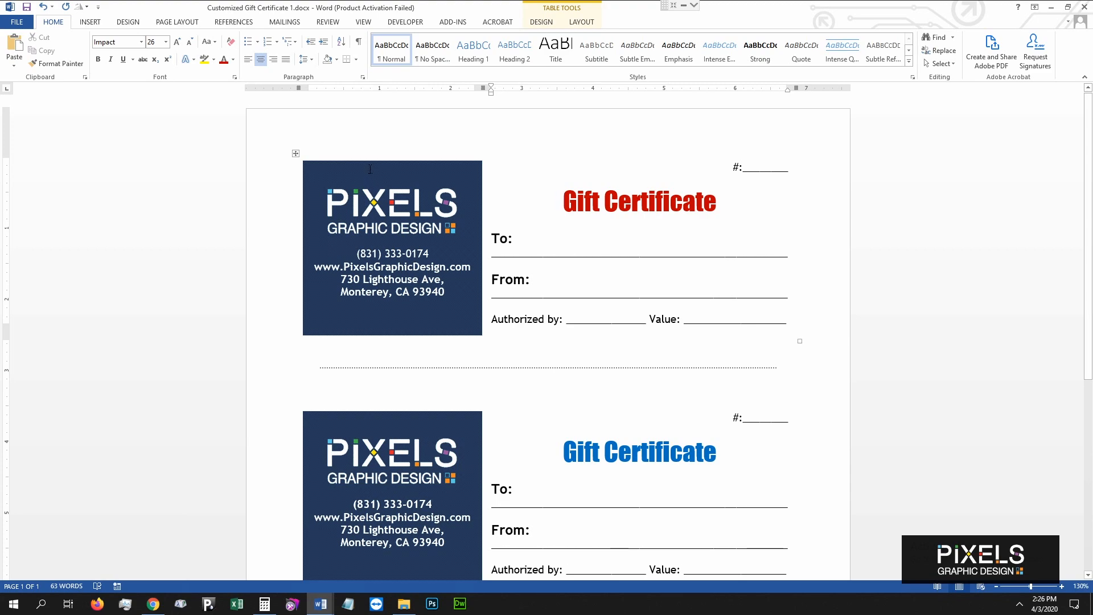
{"action": "left_click", "coordinate": [155, 606]}
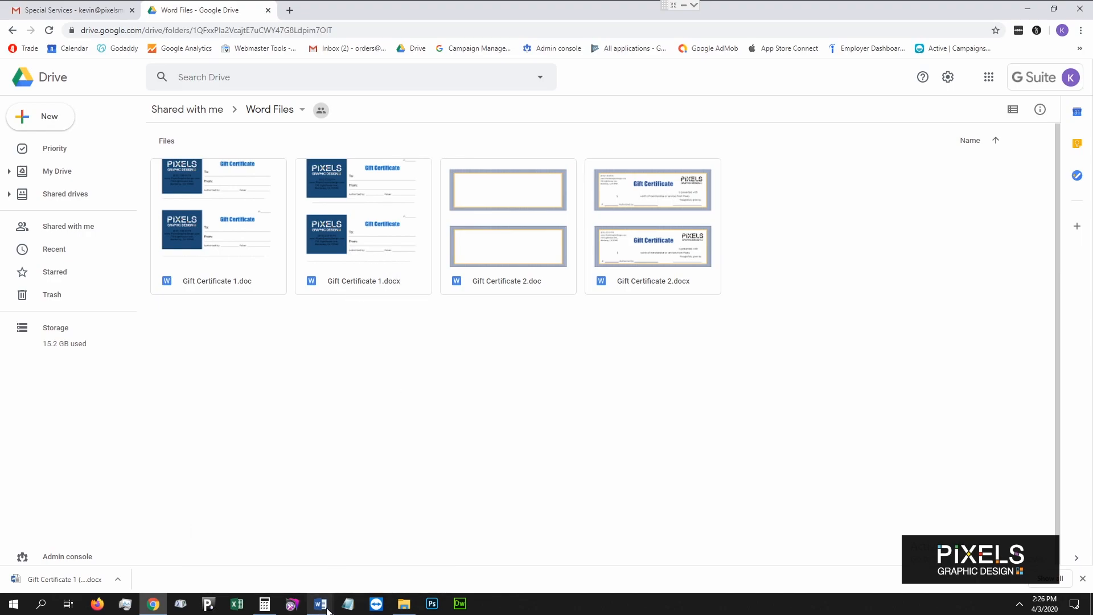
{"action": "mouse_move", "coordinate": [321, 604]}
{"action": "left_click", "coordinate": [408, 556]}
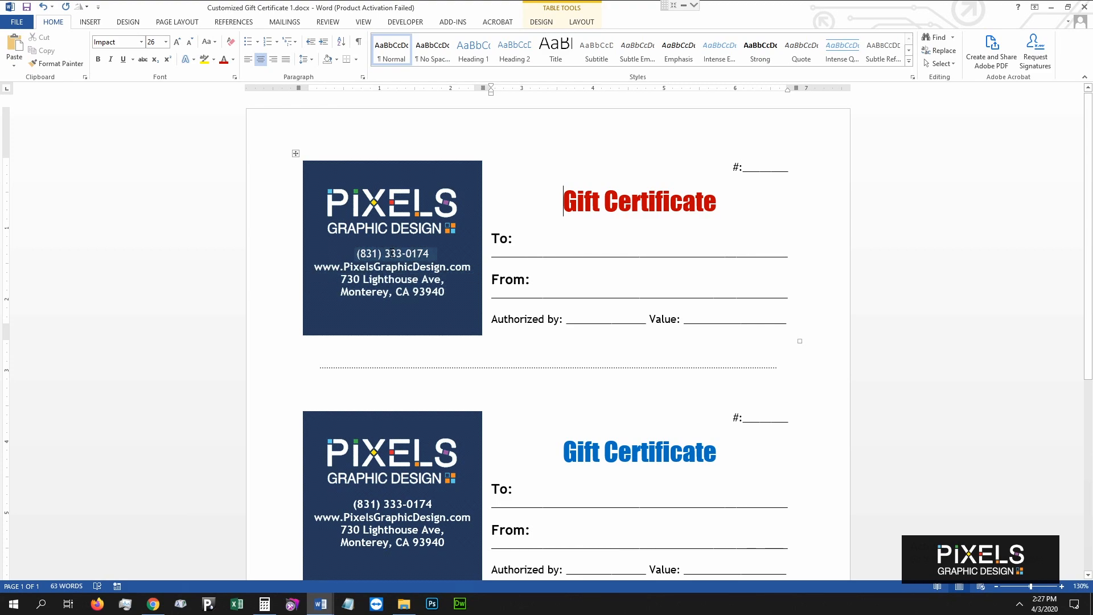
Inspect the phone, website and address fields in the certificate's company block.
{"action": "left_click", "coordinate": [392, 253]}
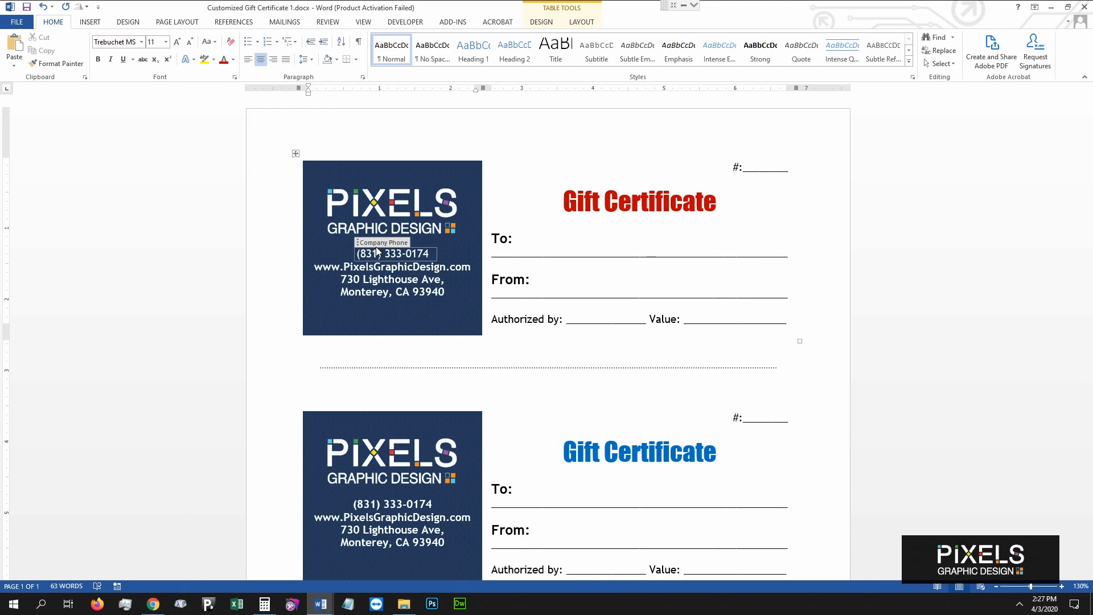
{"action": "left_click", "coordinate": [341, 266]}
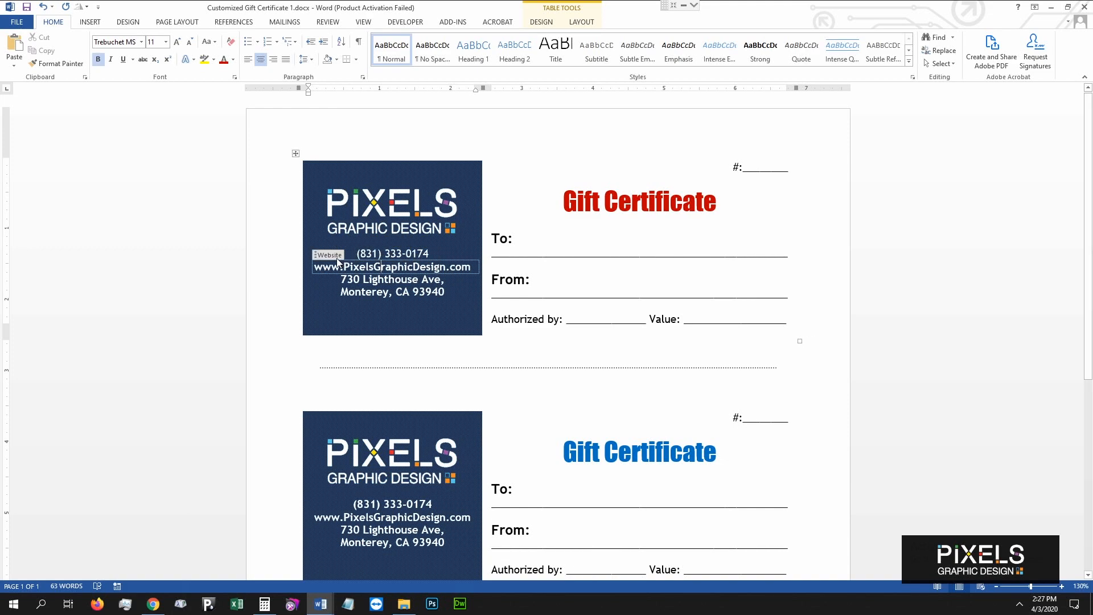
{"action": "left_click", "coordinate": [370, 278]}
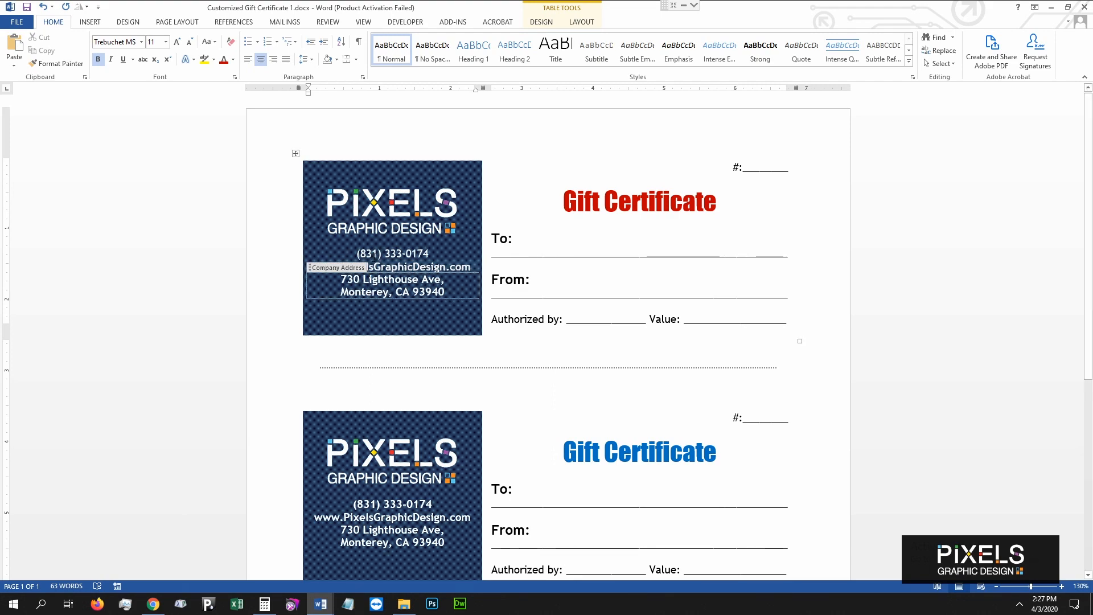
{"action": "scroll", "coordinate": [381, 249], "scroll_direction": "down", "scroll_amount": 6}
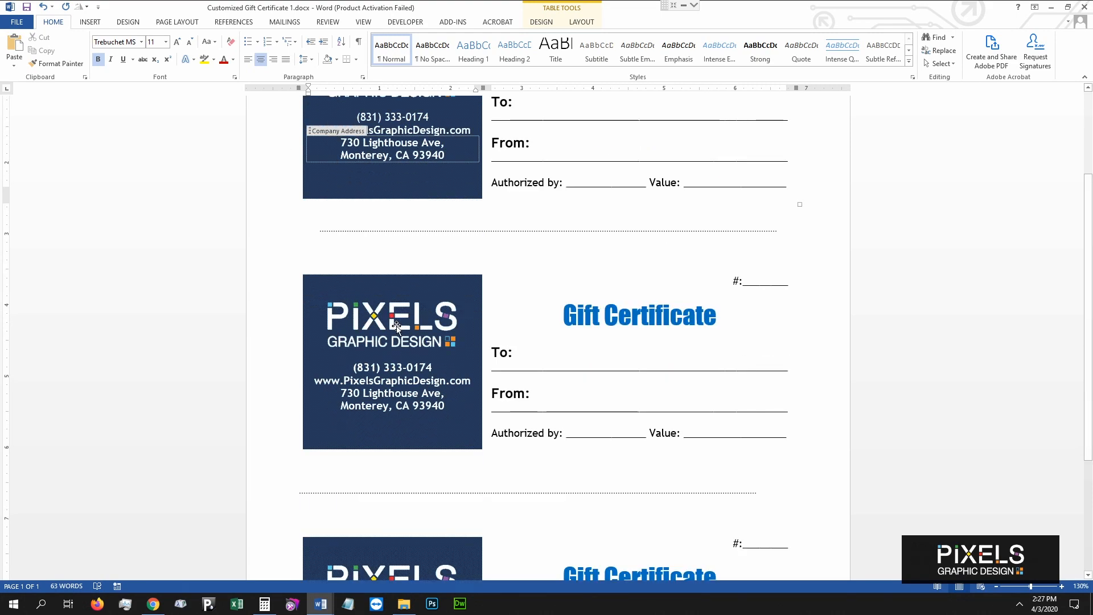
{"action": "scroll", "coordinate": [398, 324], "scroll_direction": "up", "scroll_amount": 6}
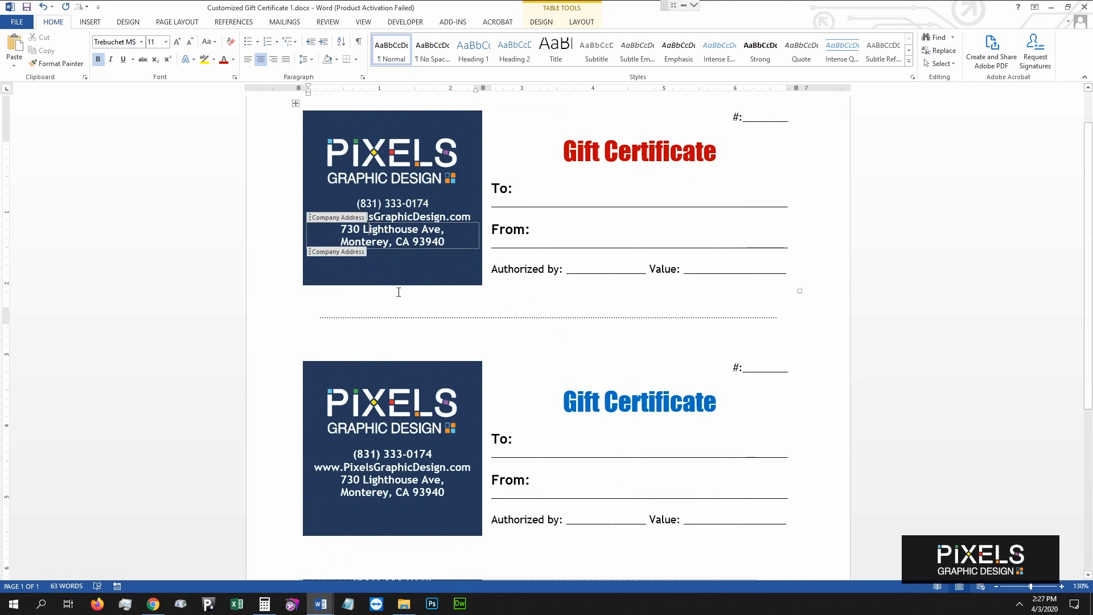
{"action": "left_click", "coordinate": [380, 238]}
{"action": "key", "text": "BackSpace"}
{"action": "left_click", "coordinate": [363, 235]}
{"action": "key", "text": "BackSpace"}
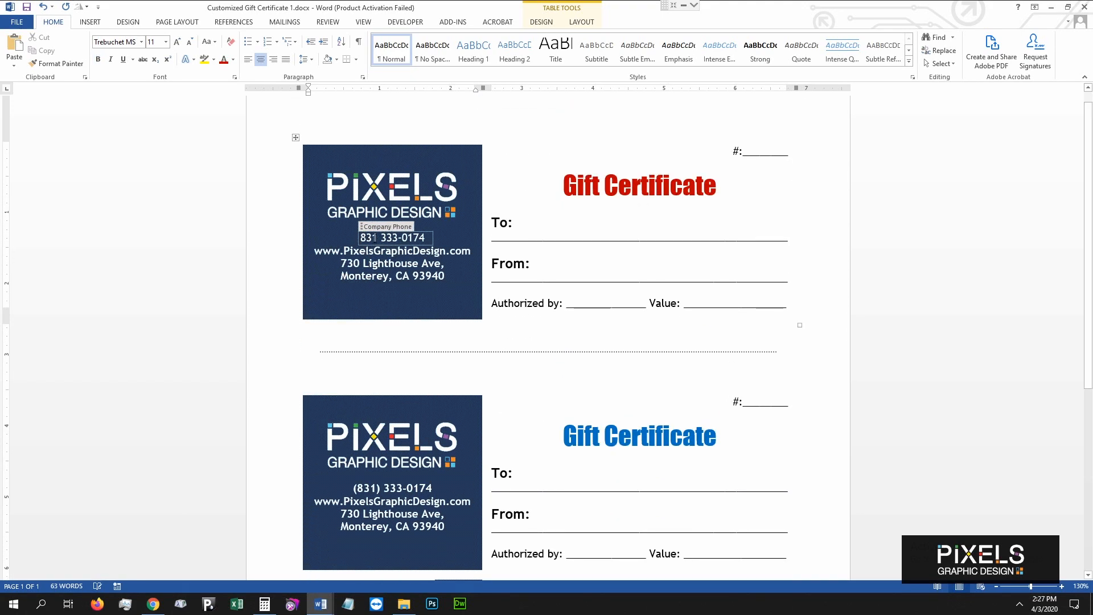
{"action": "left_click", "coordinate": [380, 237]}
{"action": "key", "text": "BackSpace"}
{"action": "type", "text": "."}
{"action": "left_click", "coordinate": [403, 238]}
{"action": "key", "text": "BackSpace"}
{"action": "type", "text": "."}
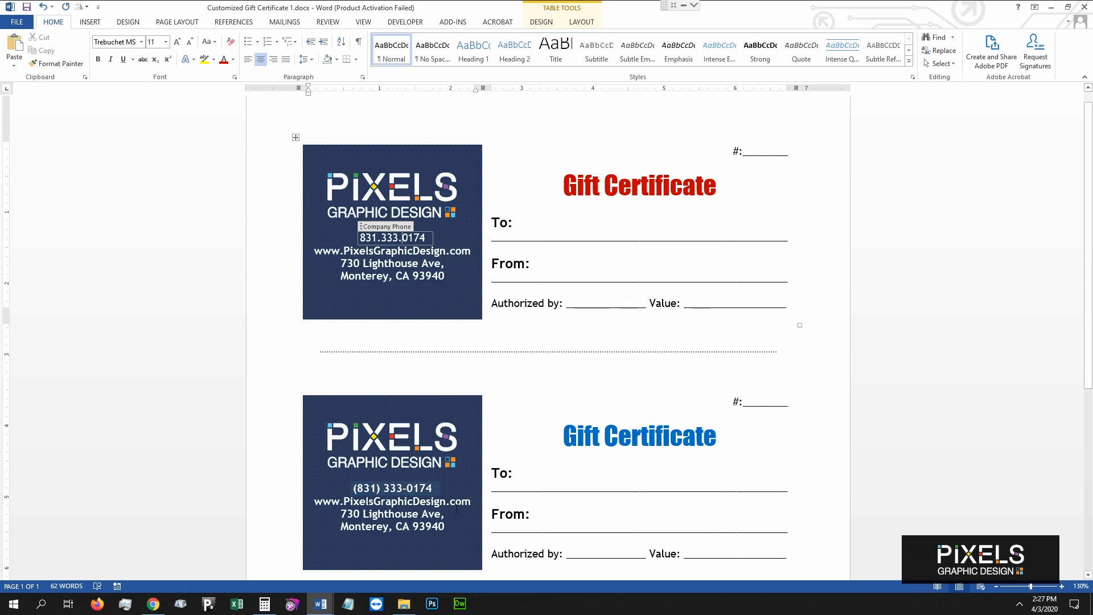
{"action": "left_click", "coordinate": [505, 371]}
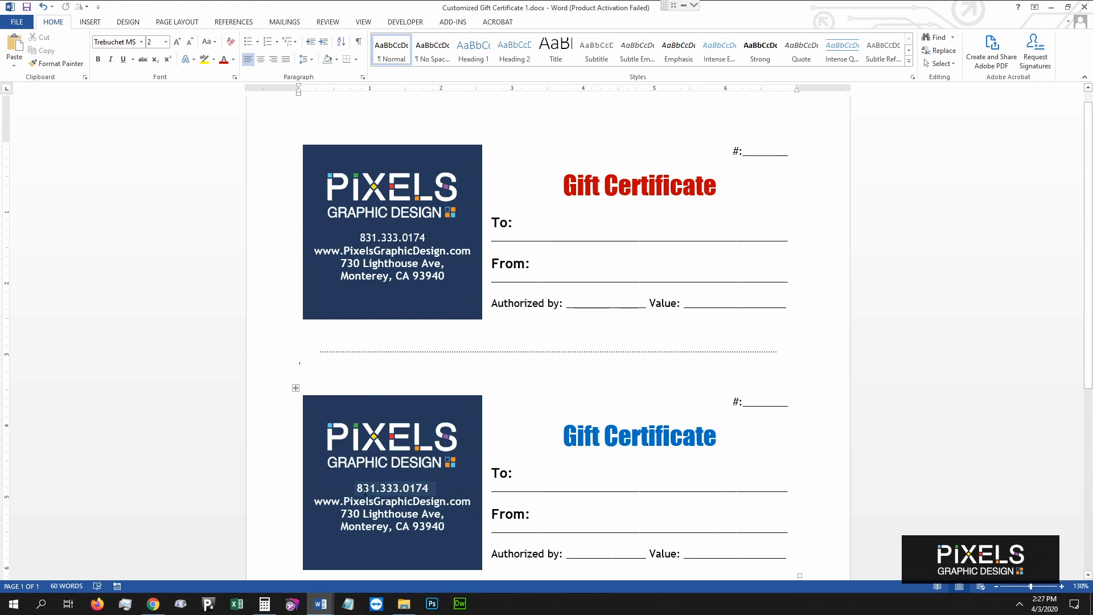
{"action": "scroll", "coordinate": [399, 490], "scroll_direction": "down", "scroll_amount": 5}
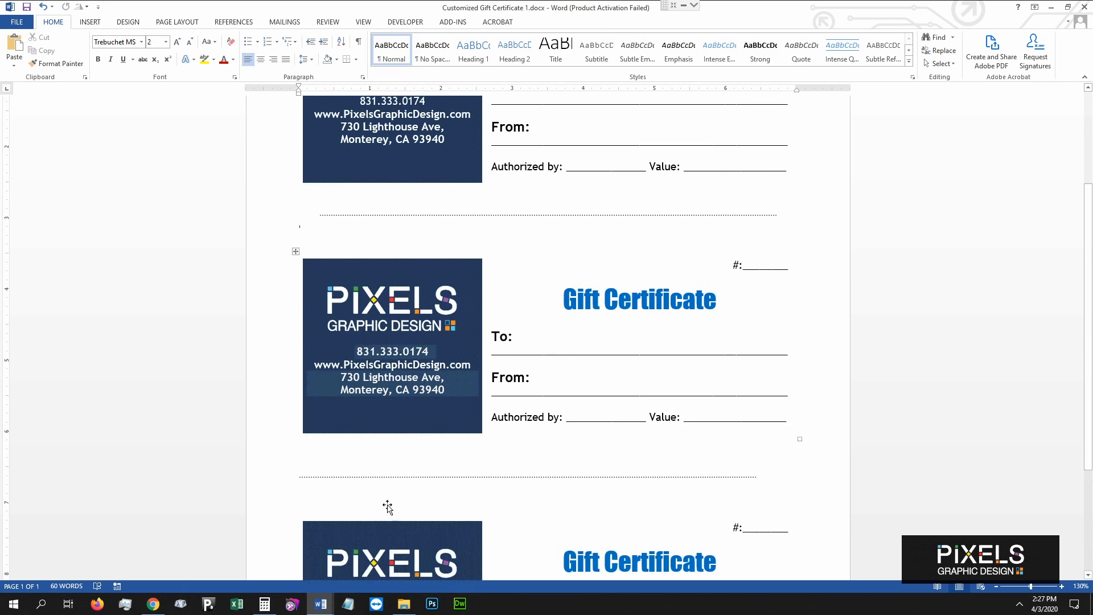
{"action": "scroll", "coordinate": [411, 478], "scroll_direction": "up", "scroll_amount": 5}
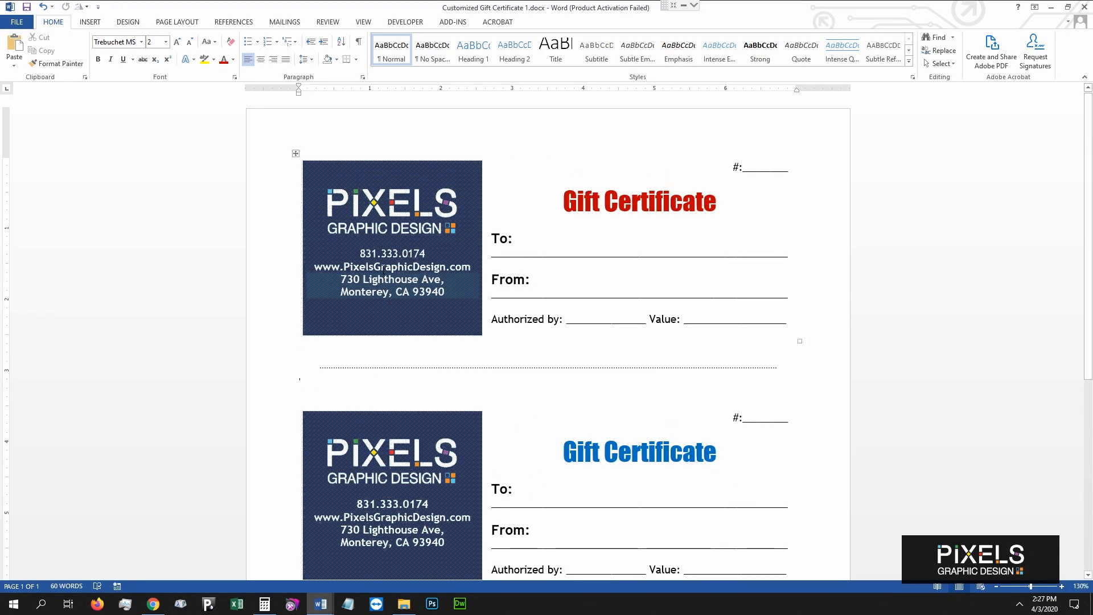
{"action": "left_click", "coordinate": [399, 266]}
{"action": "left_click_drag", "start_coordinate": [374, 268], "coordinate": [446, 267]}
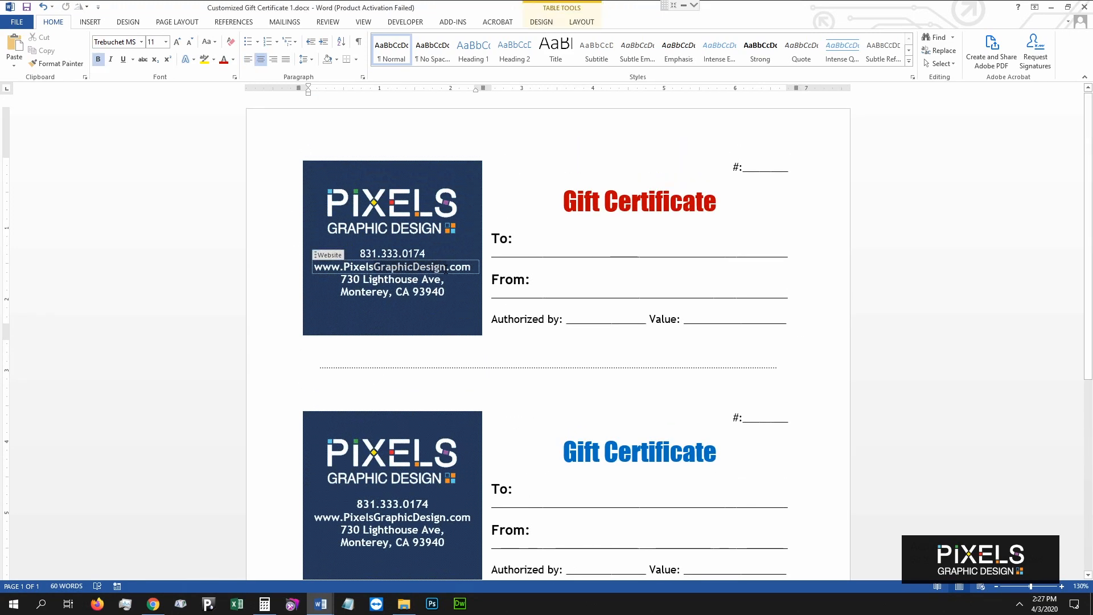
{"action": "left_click", "coordinate": [500, 260]}
{"action": "type", "text": "Monterey"}
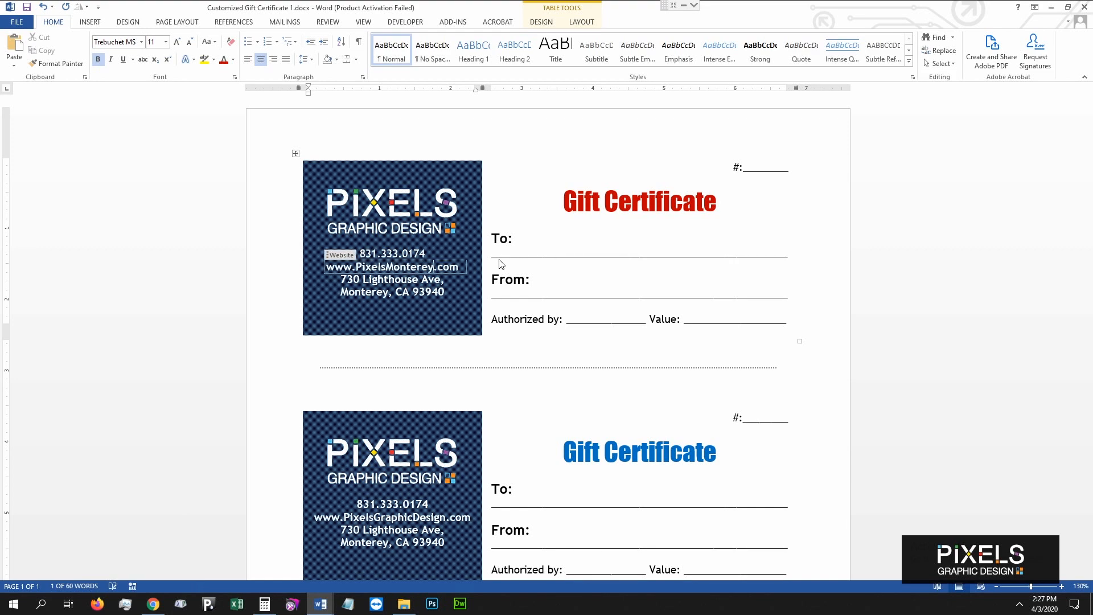
Update the linked website copies and check both certificates.
{"action": "left_click", "coordinate": [511, 386]}
{"action": "scroll", "coordinate": [504, 370], "scroll_direction": "down", "scroll_amount": 2}
{"action": "scroll", "coordinate": [546, 336], "scroll_direction": "down", "scroll_amount": 2}
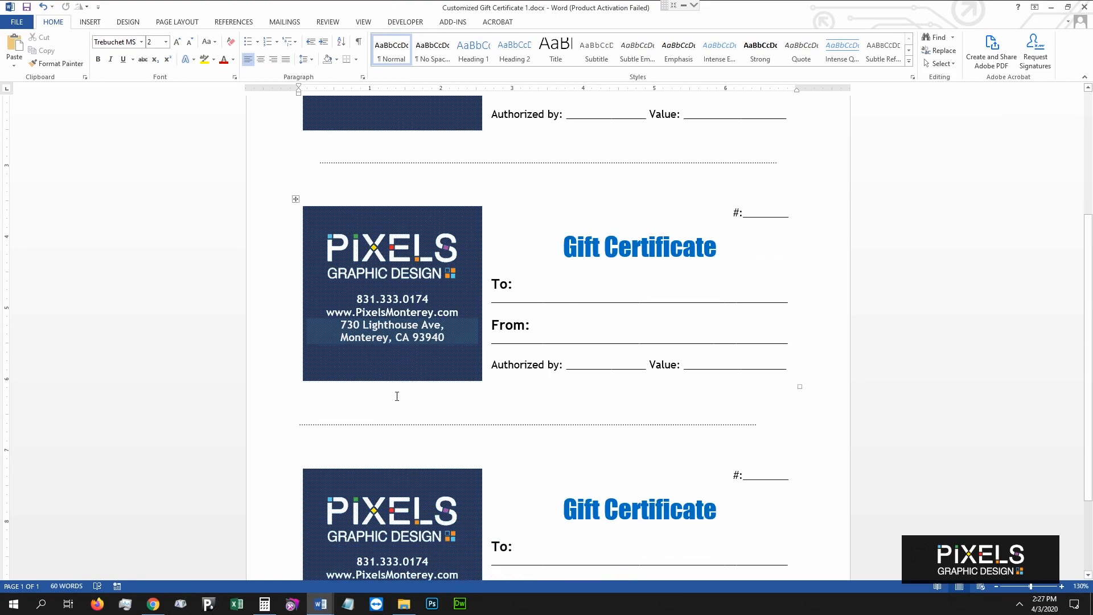
{"action": "scroll", "coordinate": [547, 336], "scroll_direction": "up", "scroll_amount": 4}
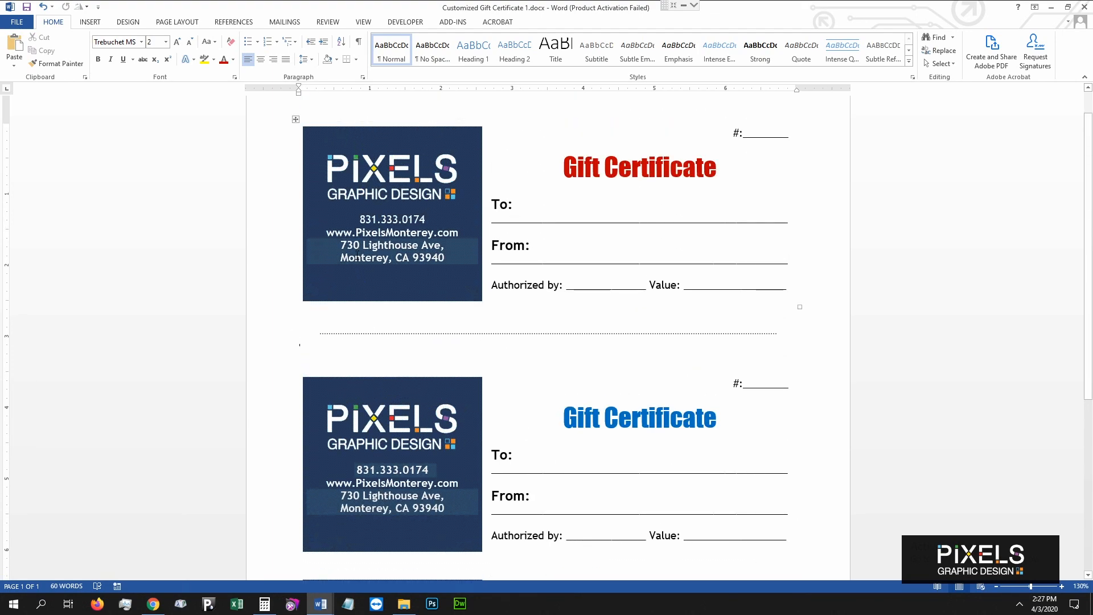
{"action": "left_click", "coordinate": [354, 258]}
{"action": "key", "text": "Return"}
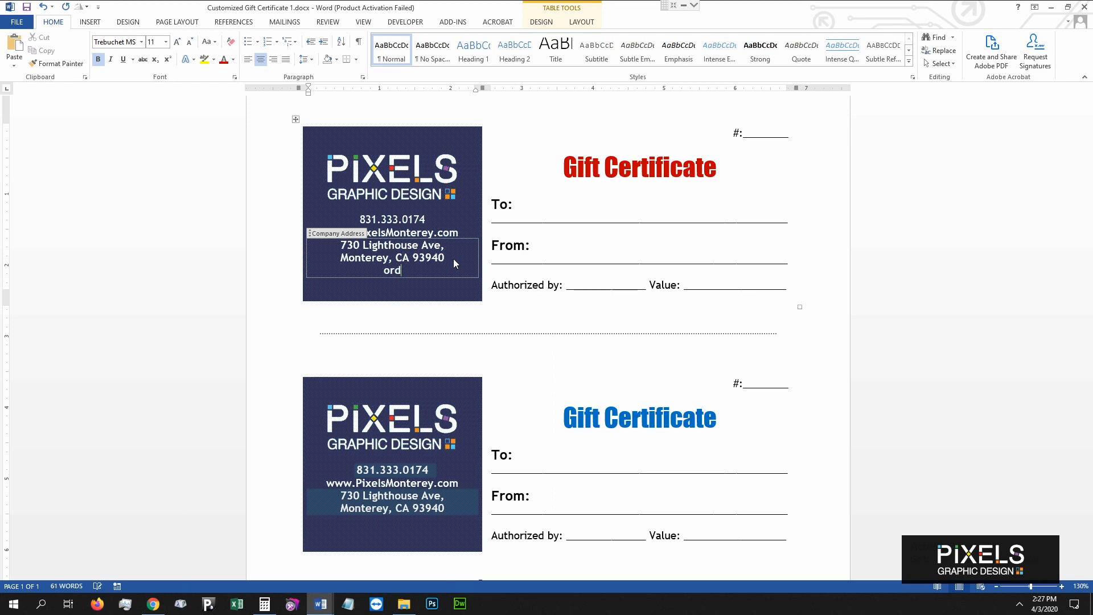
{"action": "left_click", "coordinate": [481, 347]}
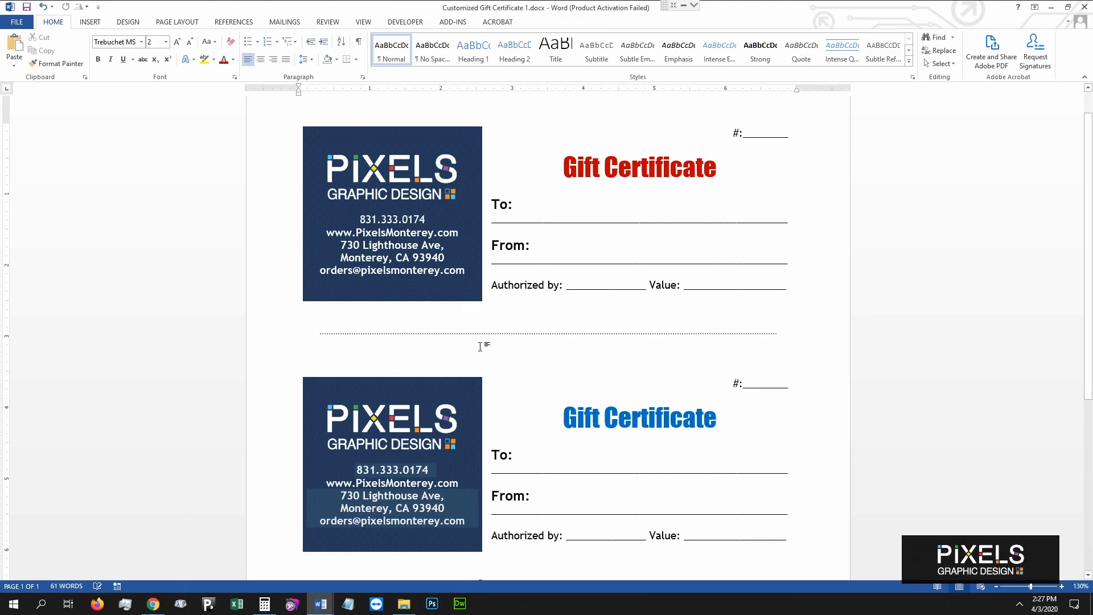
{"action": "scroll", "coordinate": [411, 439], "scroll_direction": "down", "scroll_amount": 3}
{"action": "scroll", "coordinate": [411, 439], "scroll_direction": "down", "scroll_amount": 6}
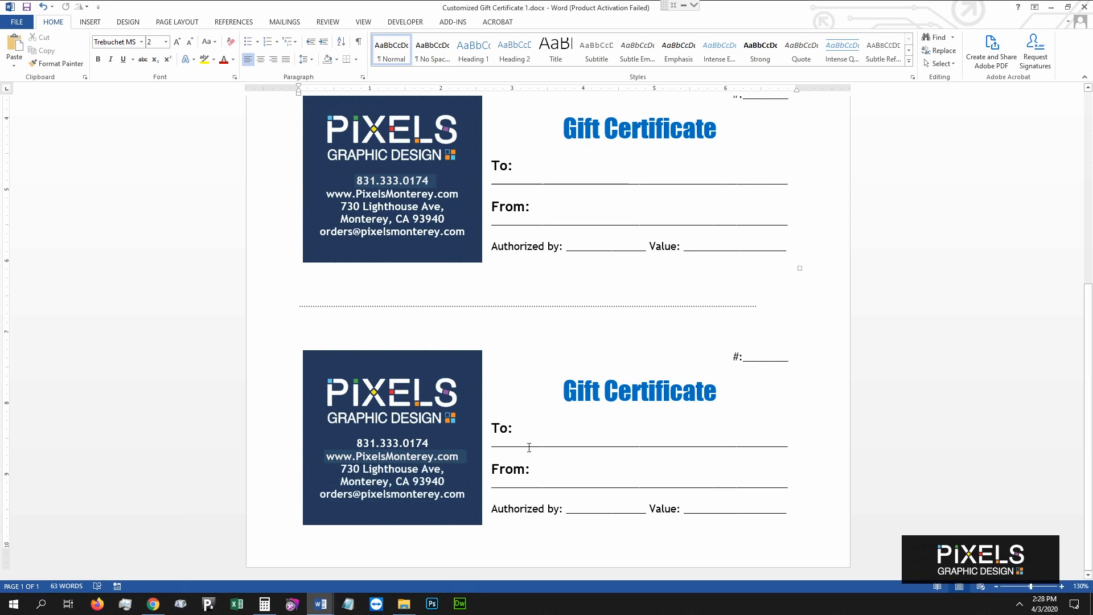
{"action": "scroll", "coordinate": [536, 430], "scroll_direction": "up", "scroll_amount": 9}
{"action": "scroll", "coordinate": [499, 358], "scroll_direction": "up", "scroll_amount": 1}
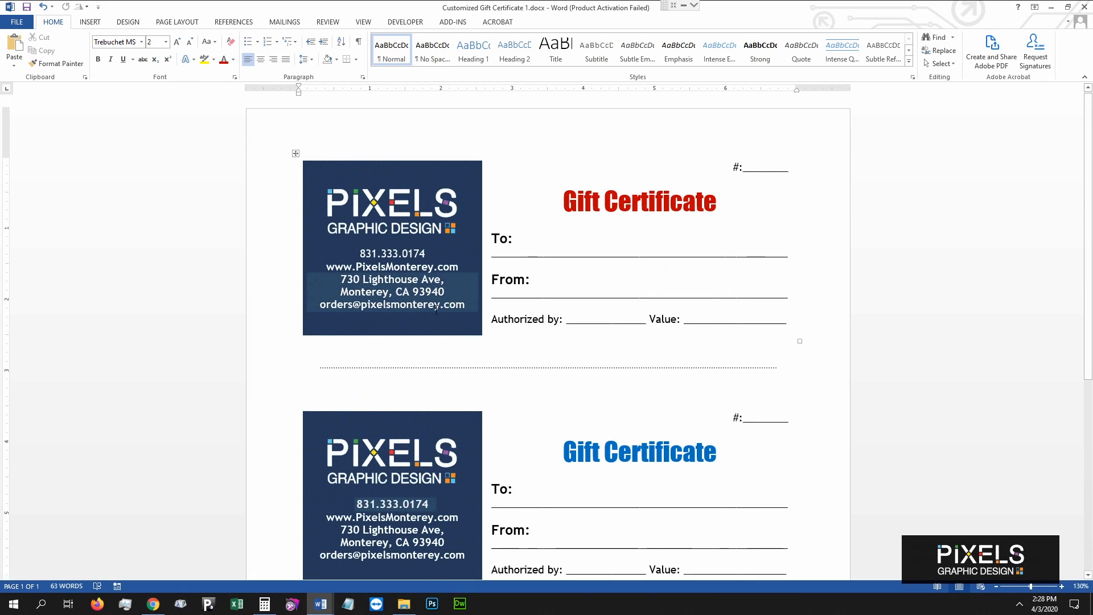
Turn the remaining blue 'Gift Certificate' titles red with the Font Color button.
{"action": "left_click_drag", "start_coordinate": [563, 452], "coordinate": [731, 451]}
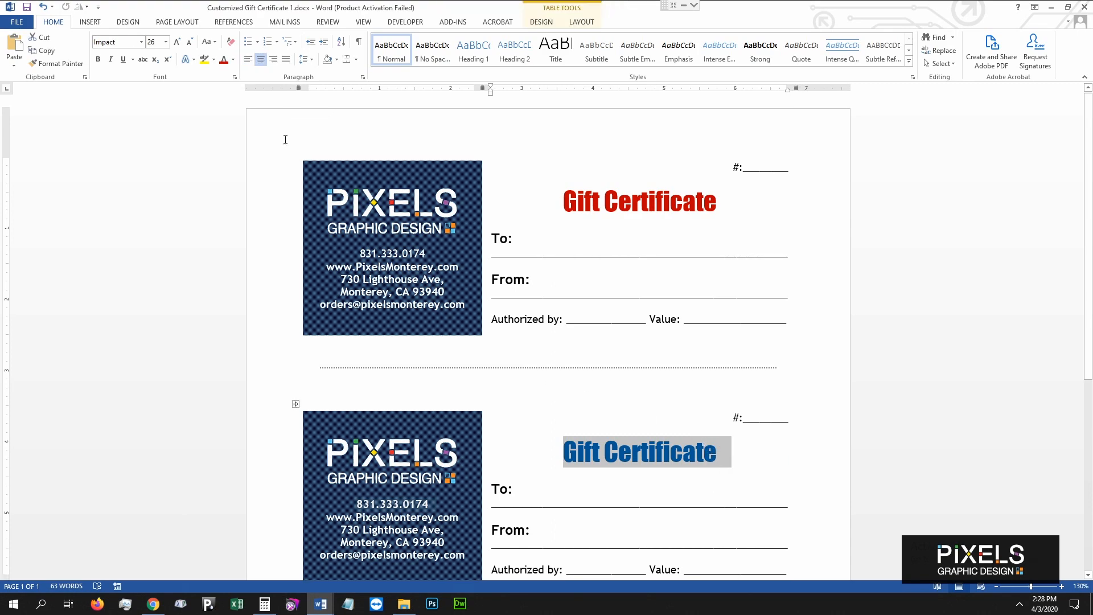
{"action": "left_click", "coordinate": [223, 61]}
{"action": "scroll", "coordinate": [634, 395], "scroll_direction": "down", "scroll_amount": 5}
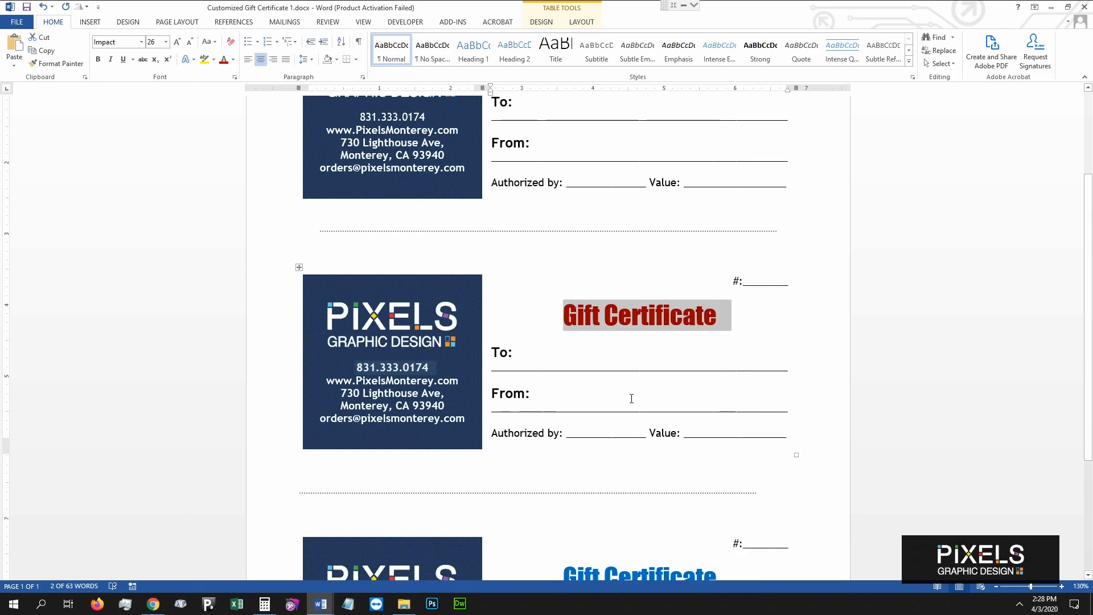
{"action": "left_click_drag", "start_coordinate": [566, 454], "coordinate": [718, 479]}
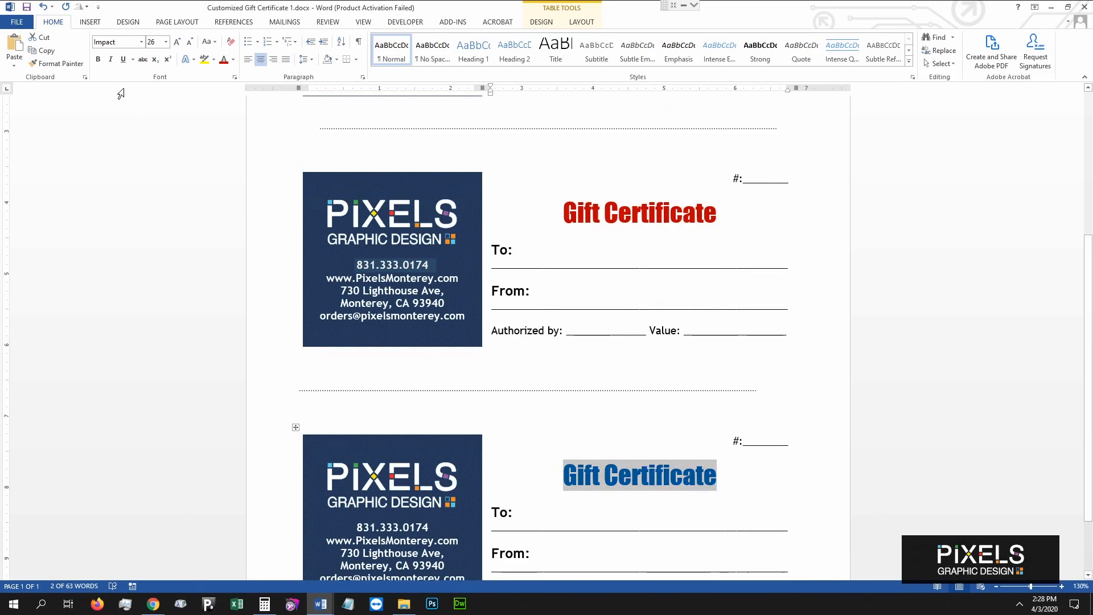
{"action": "left_click", "coordinate": [224, 61]}
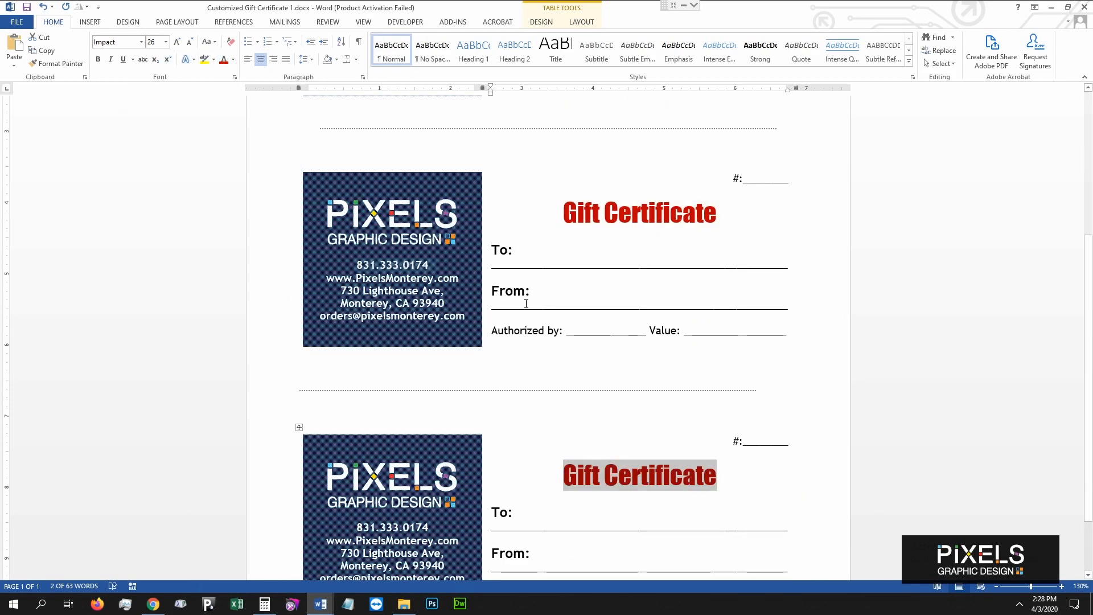
{"action": "scroll", "coordinate": [527, 305], "scroll_direction": "down", "scroll_amount": 3}
{"action": "scroll", "coordinate": [527, 306], "scroll_direction": "up", "scroll_amount": 3}
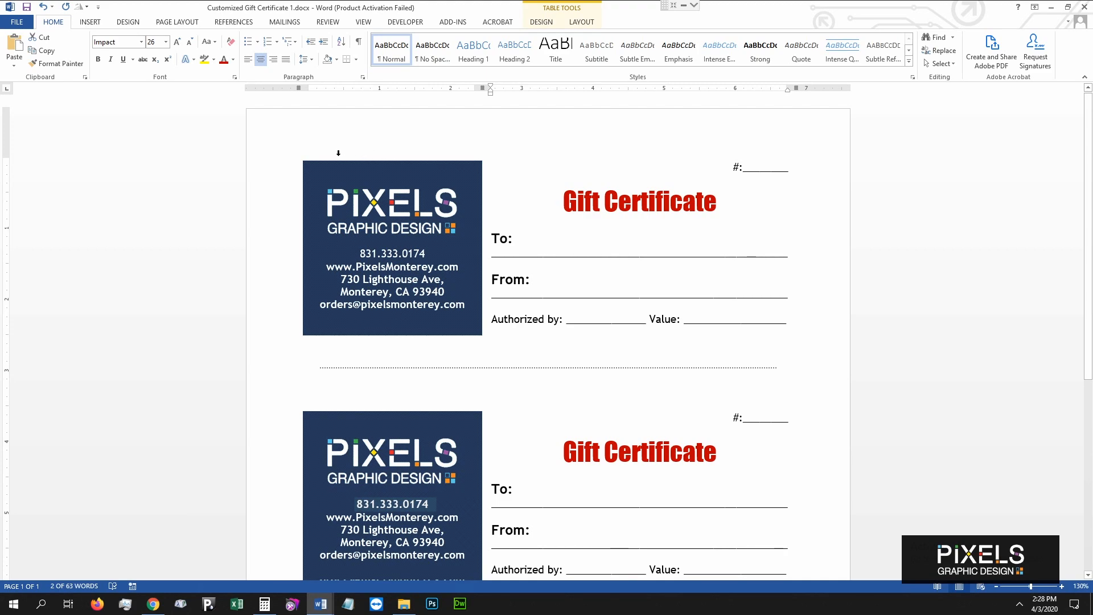
Shade the first certificate's logo cell dark red through Table Properties > Borders and Shading.
{"action": "left_click", "coordinate": [338, 152]}
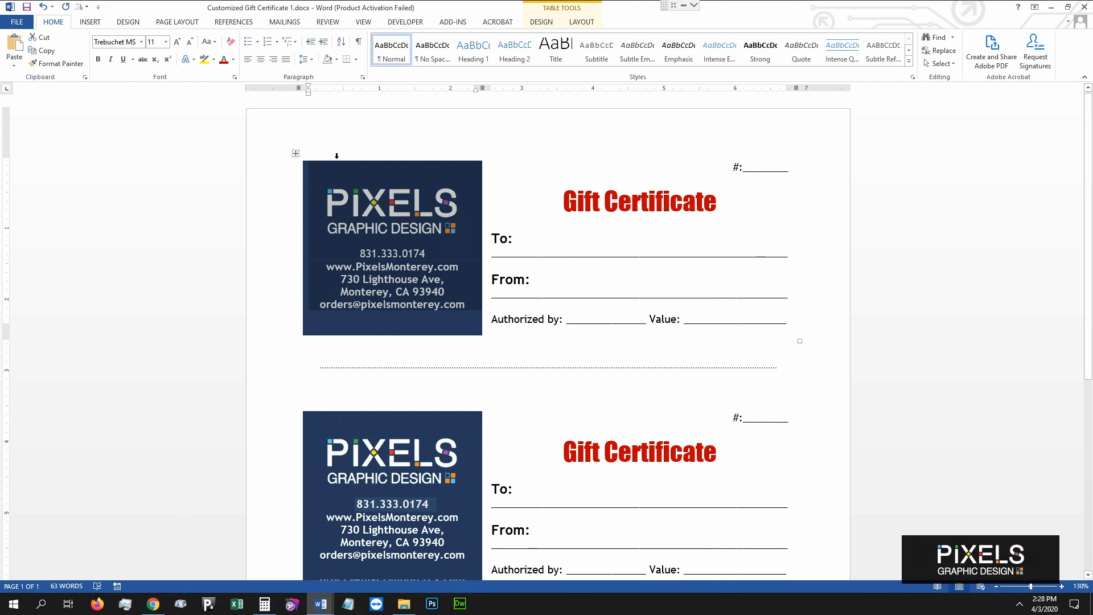
{"action": "right_click", "coordinate": [337, 159]}
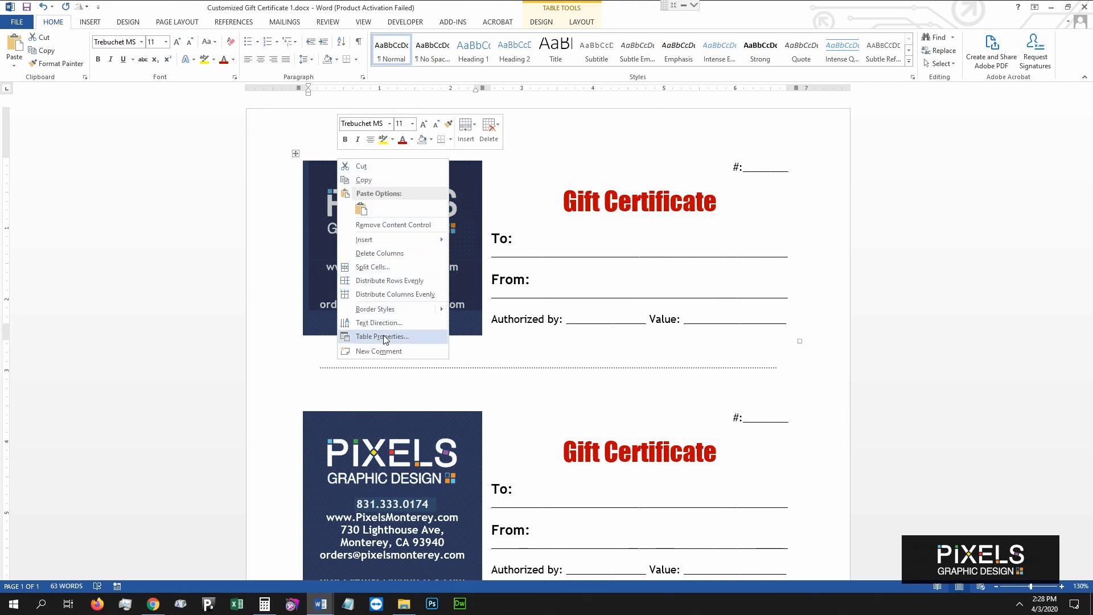
{"action": "left_click", "coordinate": [413, 340]}
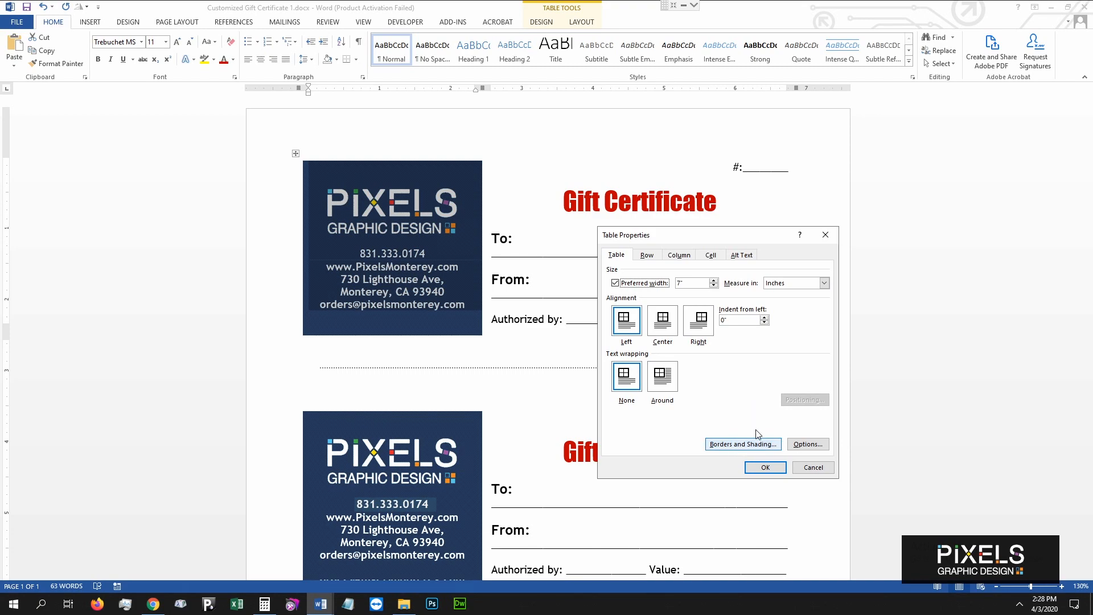
{"action": "left_click", "coordinate": [742, 445]}
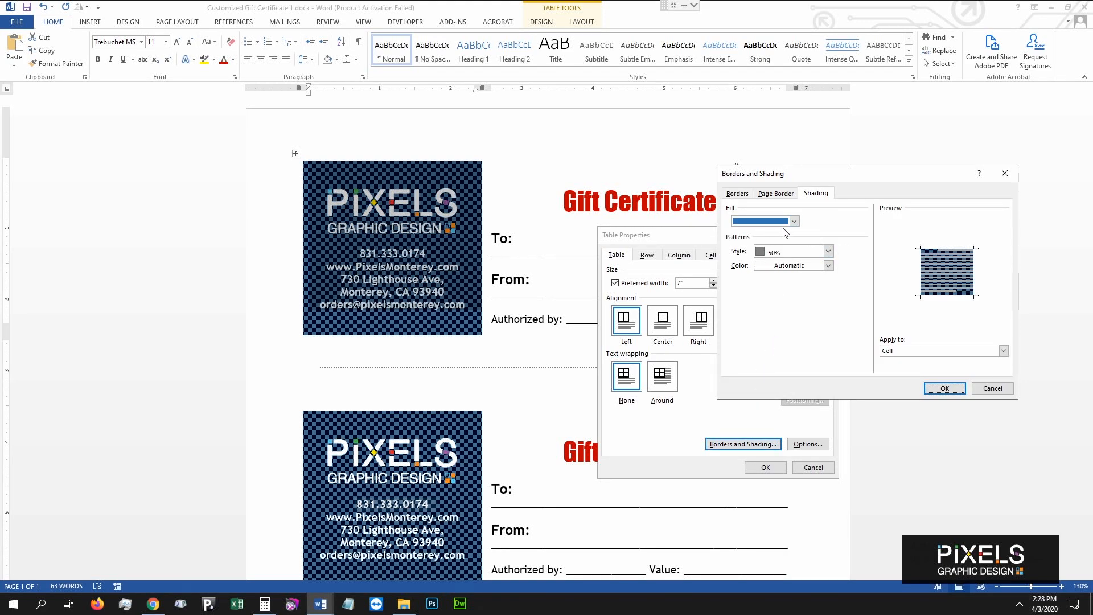
{"action": "left_click", "coordinate": [794, 223]}
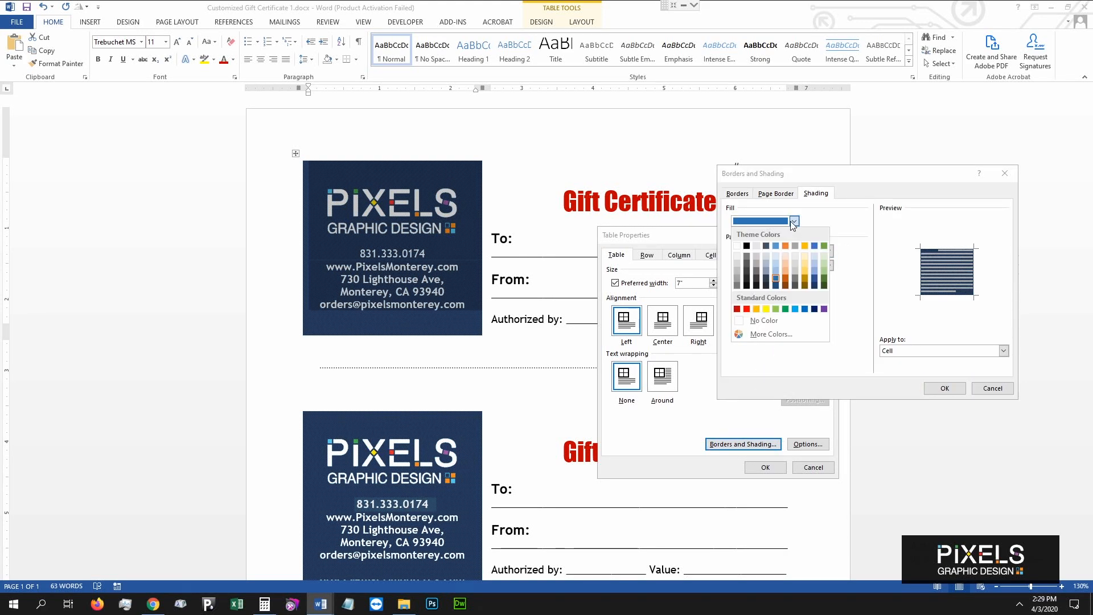
{"action": "left_click", "coordinate": [737, 309]}
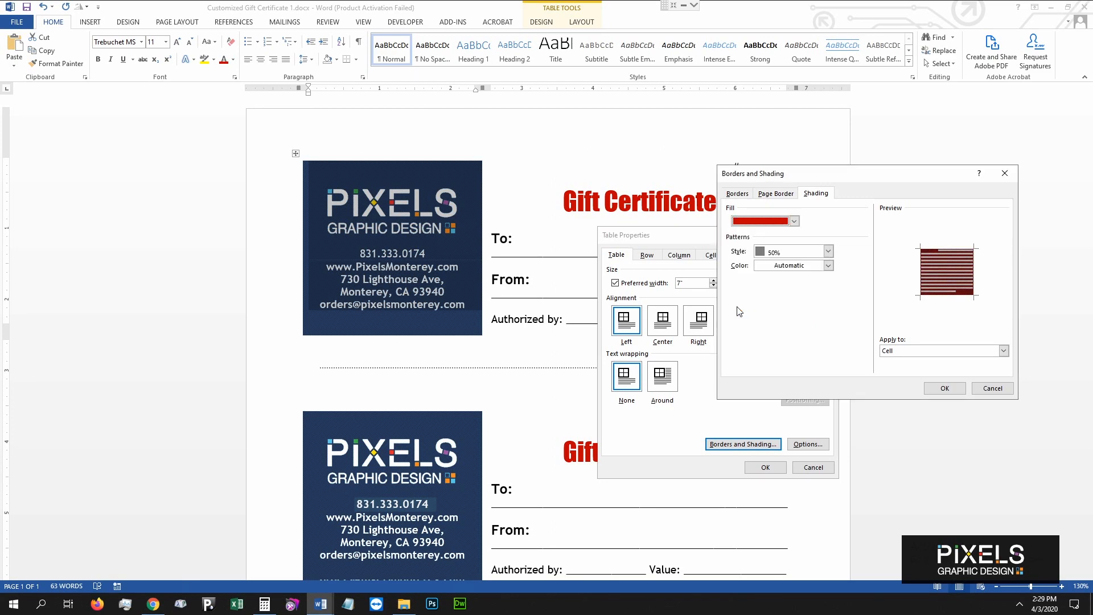
{"action": "left_click", "coordinate": [945, 388]}
{"action": "left_click", "coordinate": [765, 467]}
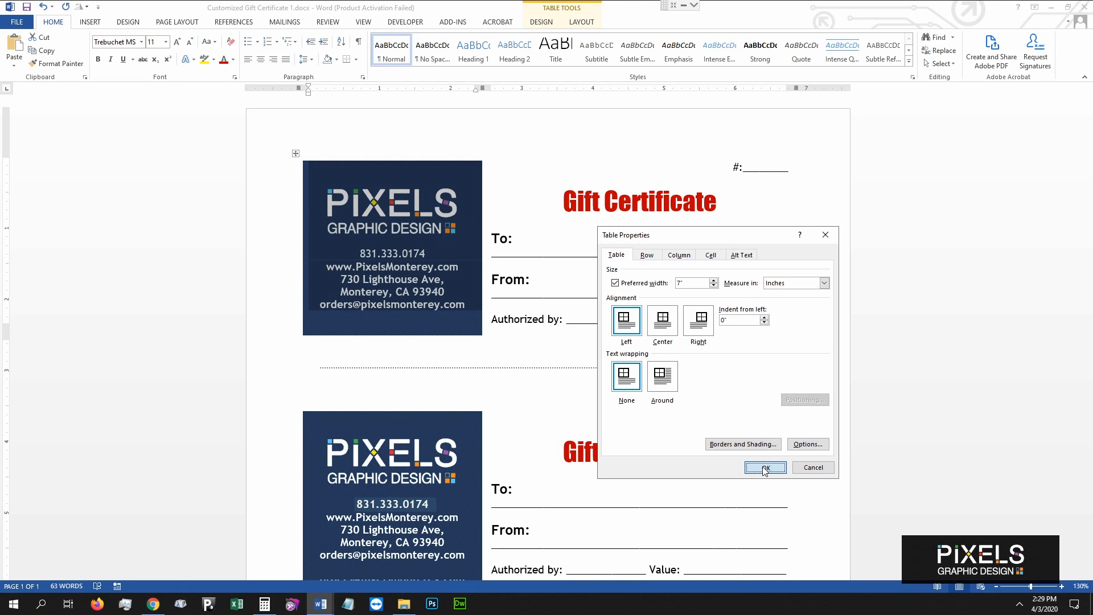
{"action": "left_click", "coordinate": [533, 280]}
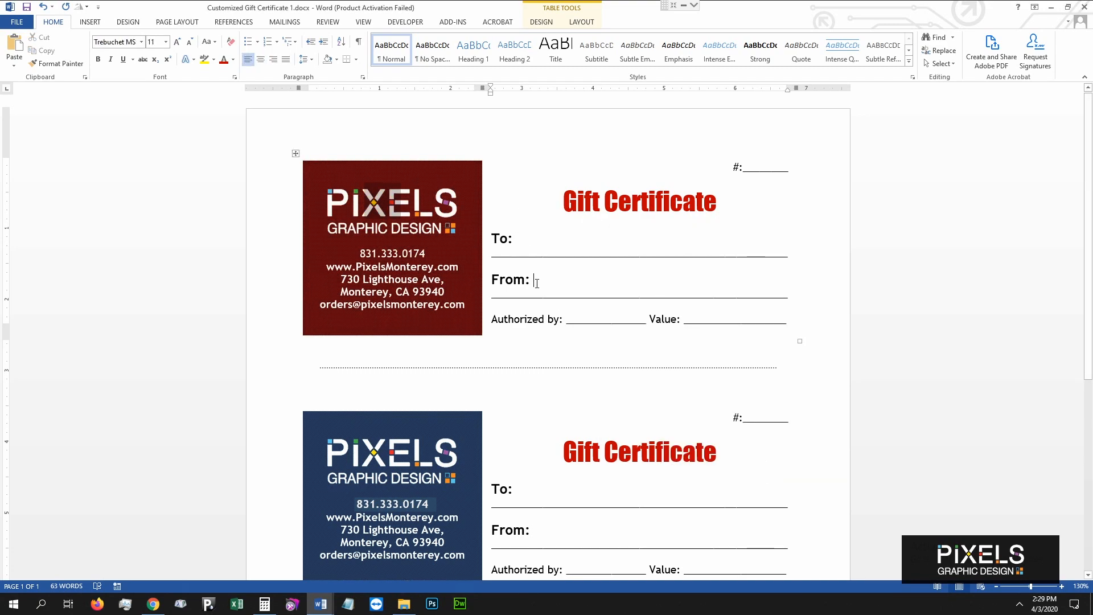
{"action": "left_click", "coordinate": [310, 152]}
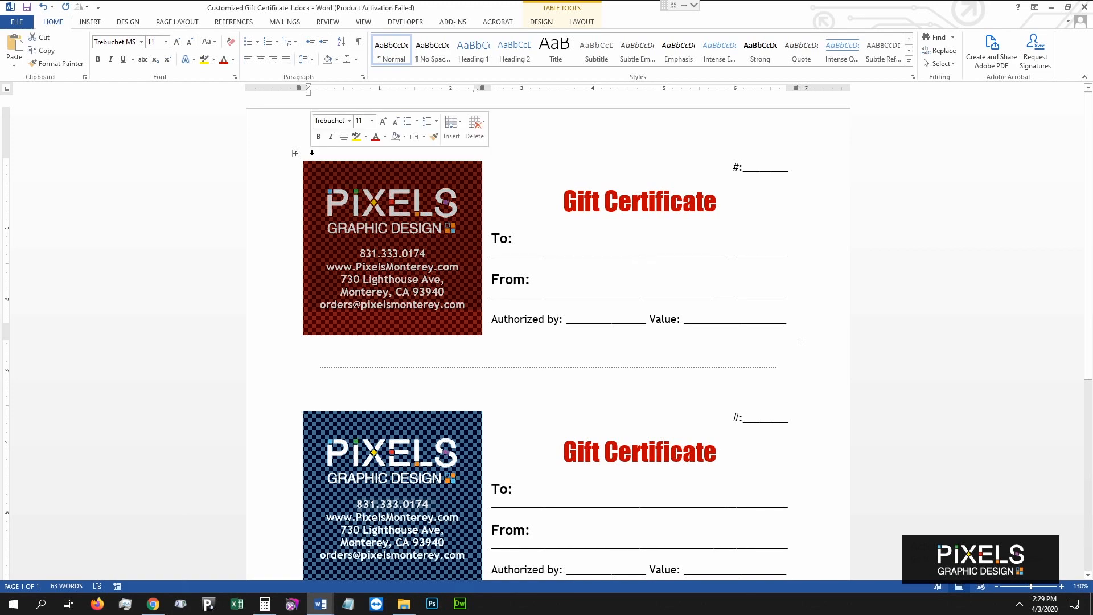
Change the logo cell's shading pattern from 50% to Clear for a solid red fill.
{"action": "right_click", "coordinate": [414, 169]}
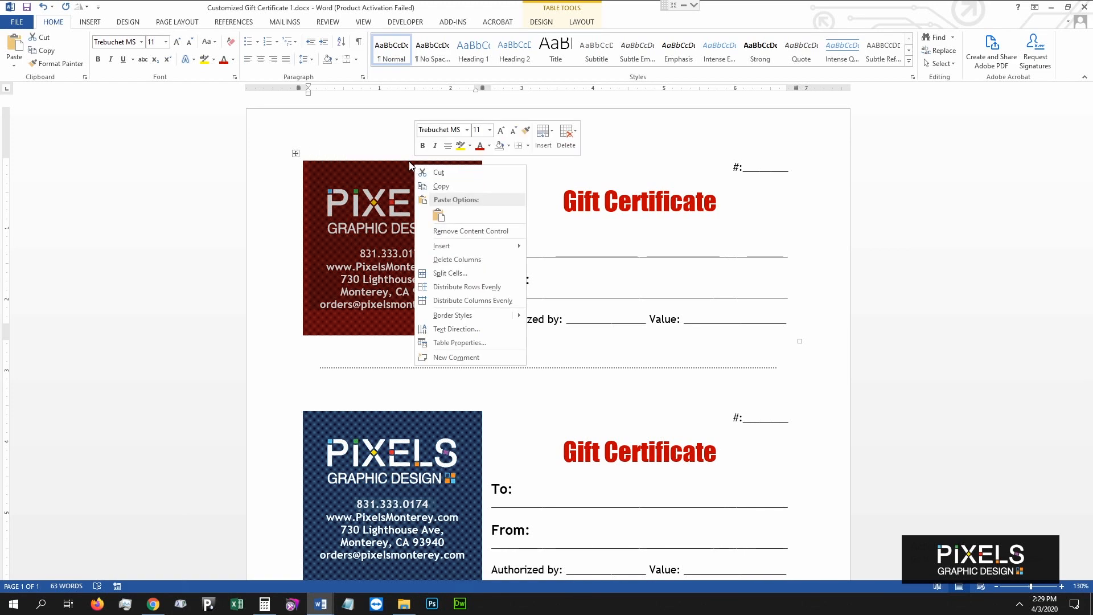
{"action": "left_click", "coordinate": [463, 344]}
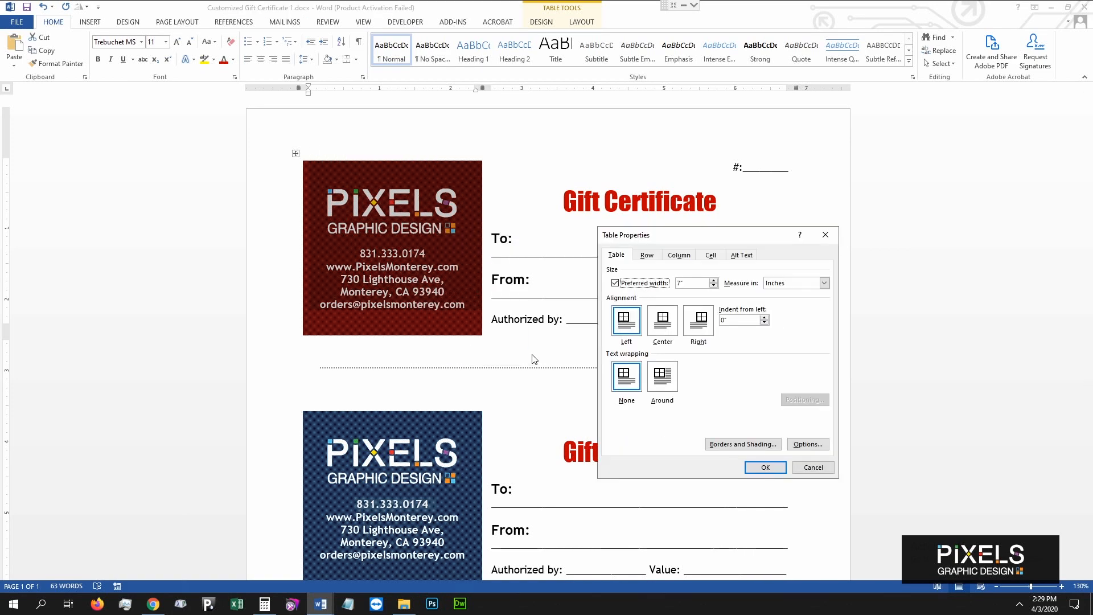
{"action": "left_click", "coordinate": [755, 450]}
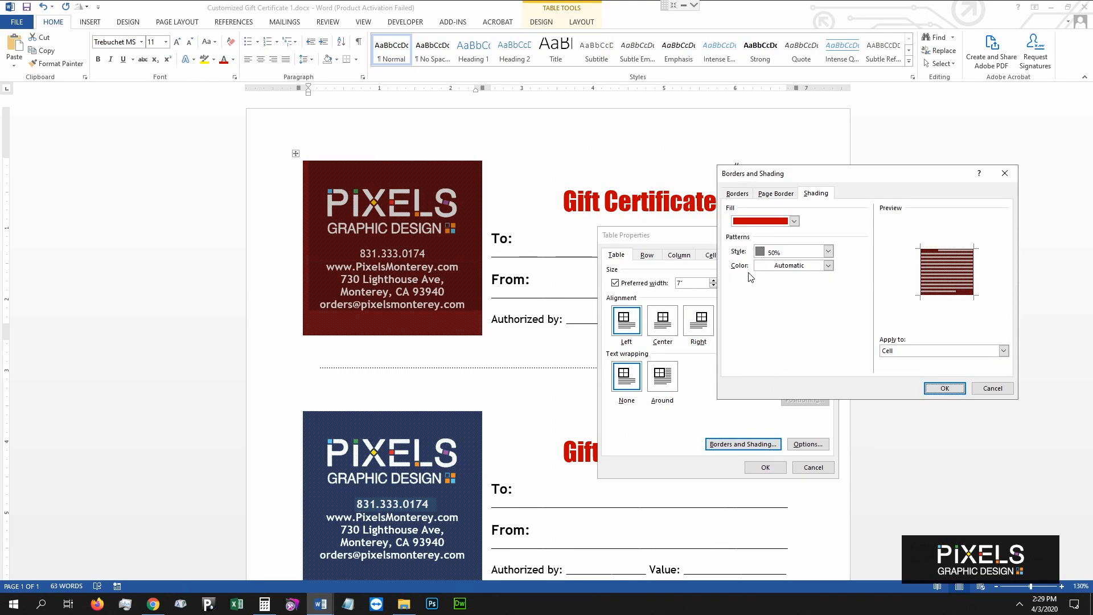
{"action": "left_click", "coordinate": [828, 251]}
{"action": "left_click_drag", "start_coordinate": [827, 289], "coordinate": [826, 331]}
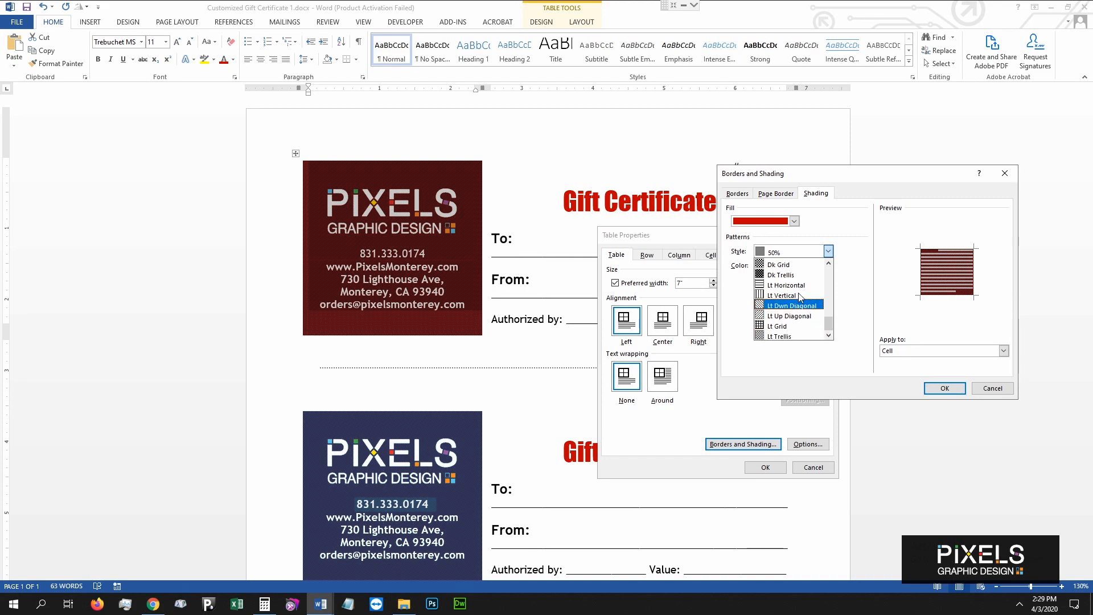
{"action": "scroll", "coordinate": [799, 293], "scroll_direction": "up", "scroll_amount": 5}
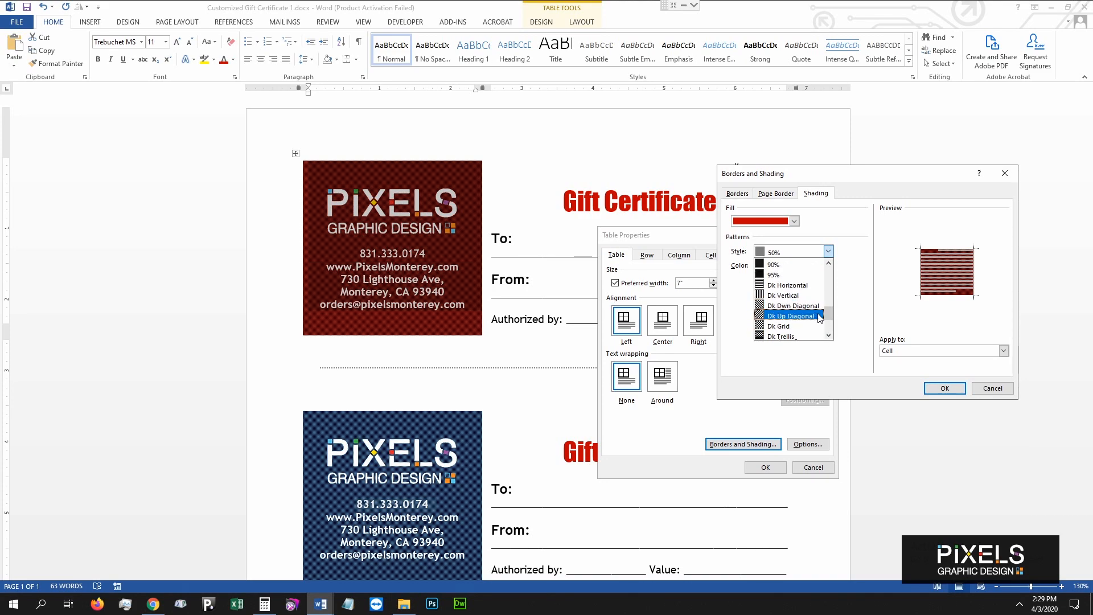
{"action": "left_click_drag", "start_coordinate": [829, 316], "coordinate": [829, 277]}
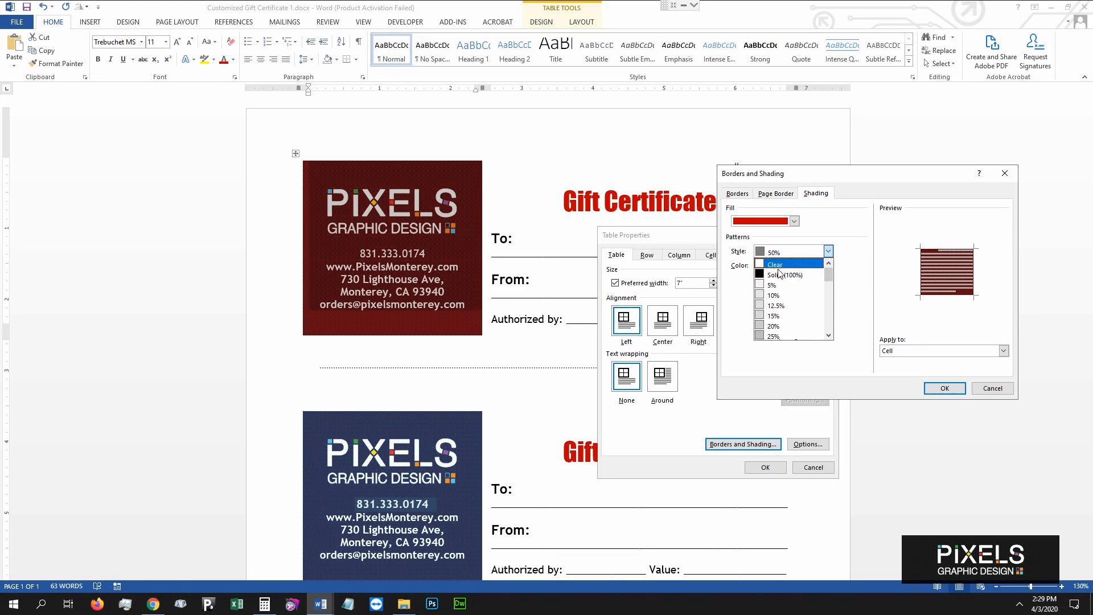
{"action": "left_click", "coordinate": [774, 265]}
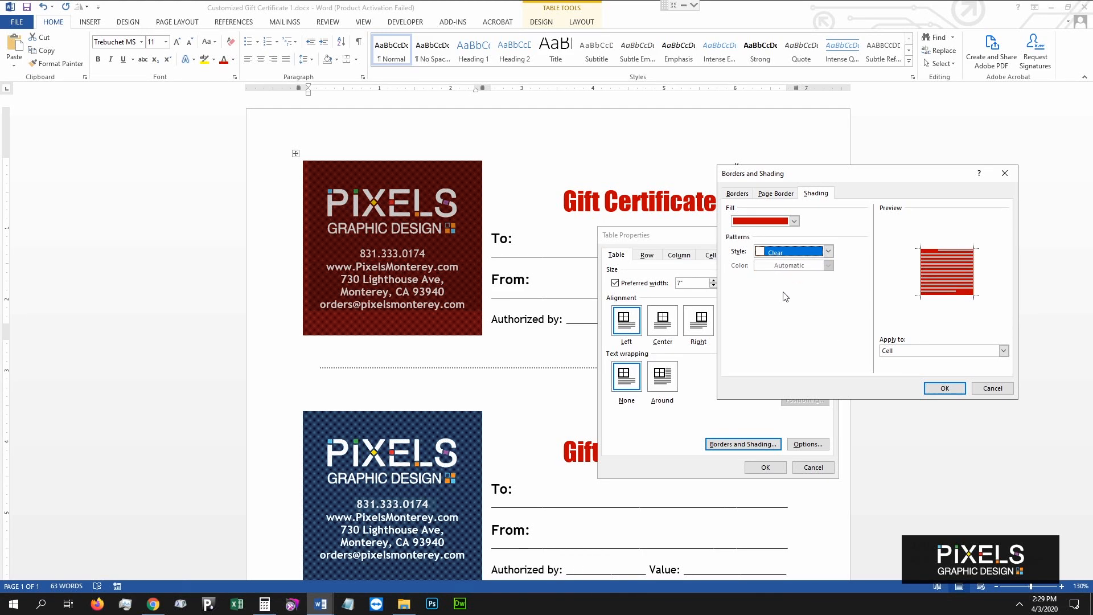
{"action": "left_click", "coordinate": [943, 388]}
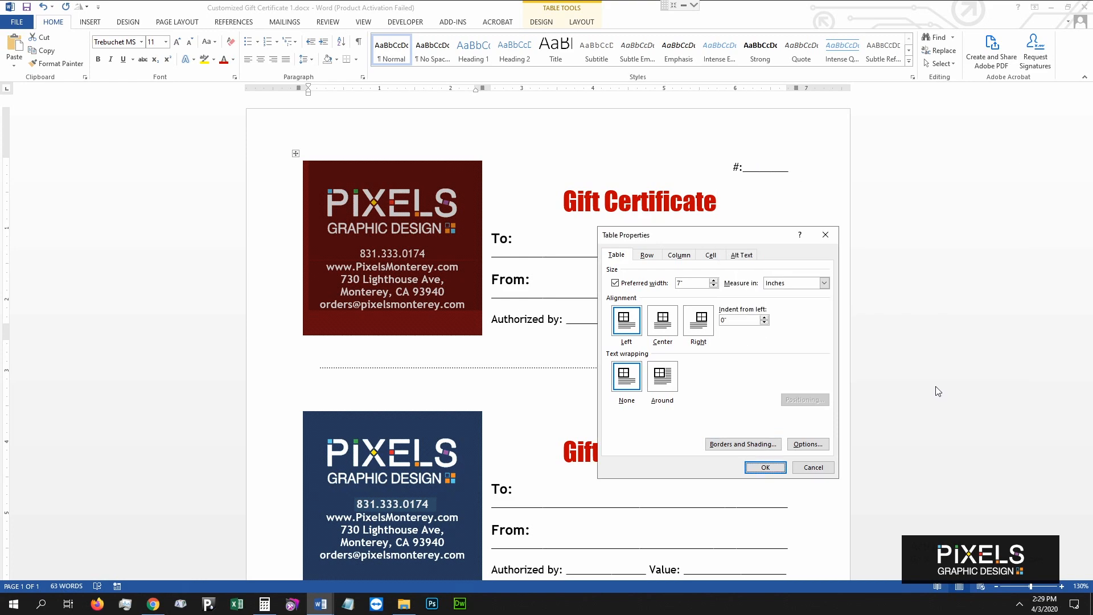
{"action": "left_click", "coordinate": [766, 467]}
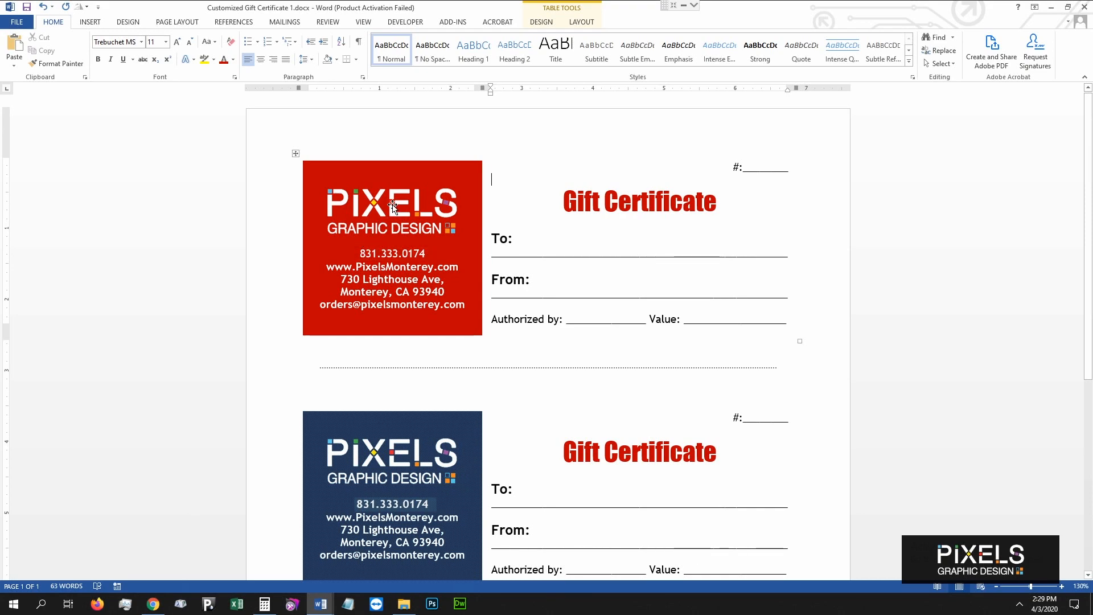
Colour the phone, website, address and e-mail lines in the logo panel gold.
{"action": "left_click_drag", "start_coordinate": [360, 254], "coordinate": [455, 308]}
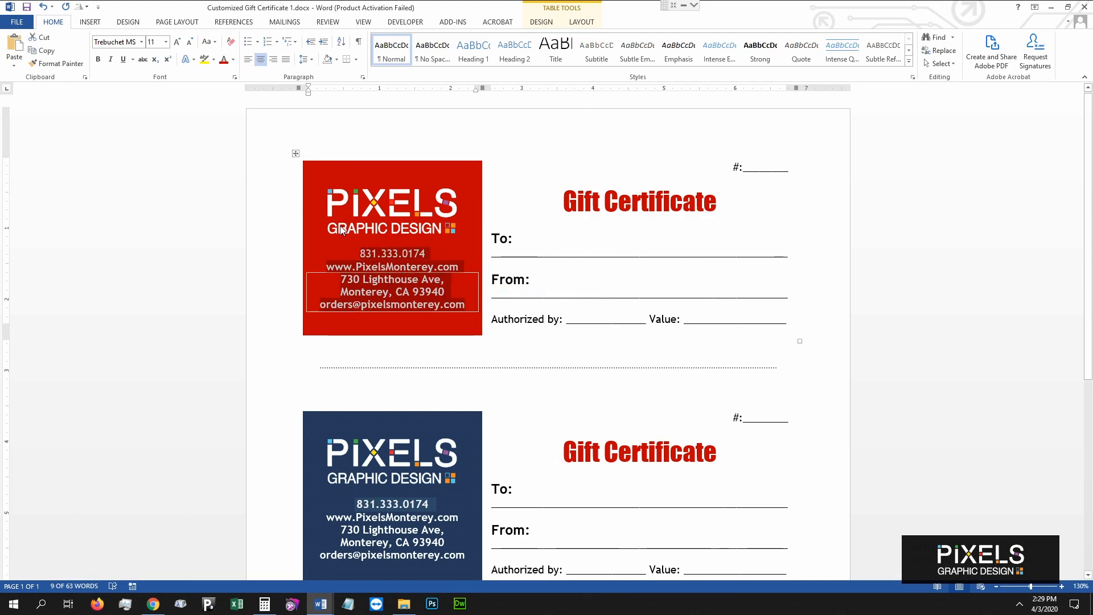
{"action": "left_click", "coordinate": [233, 56]}
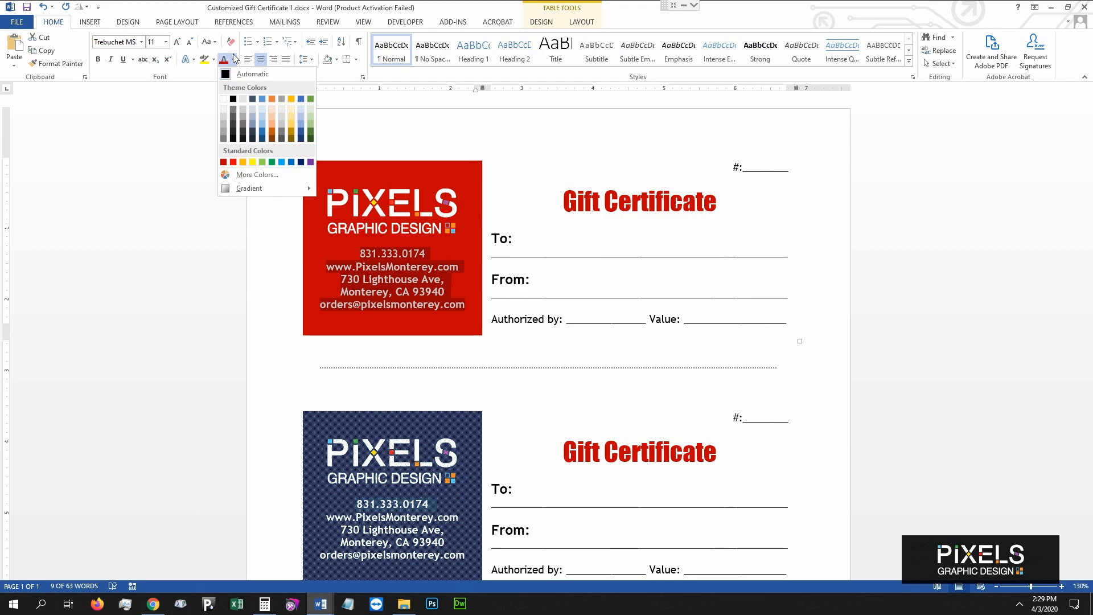
{"action": "left_click", "coordinate": [291, 123]}
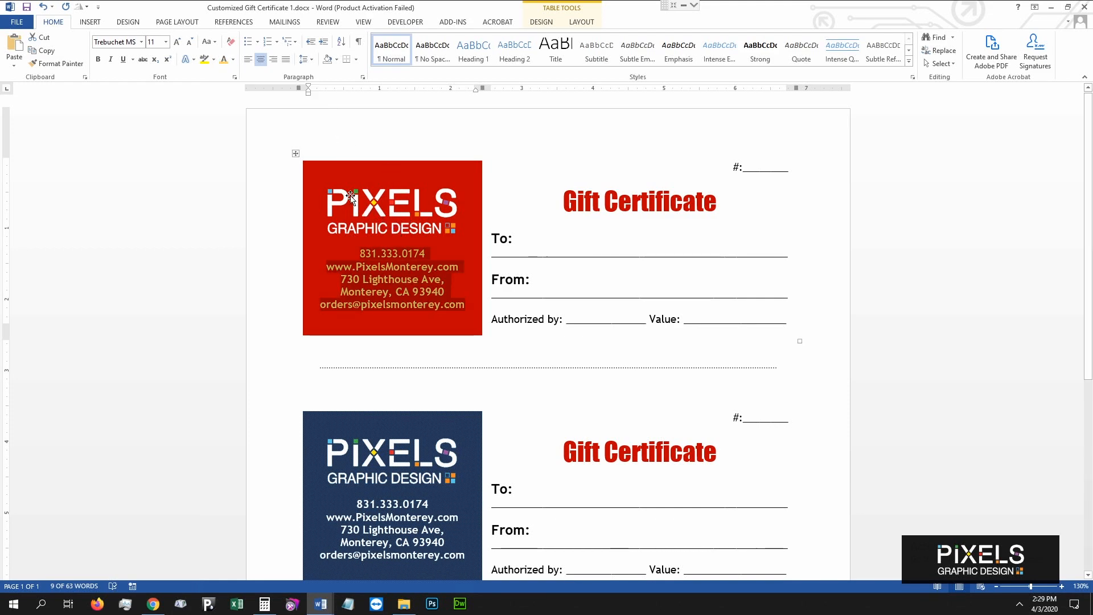
{"action": "left_click", "coordinate": [233, 59]}
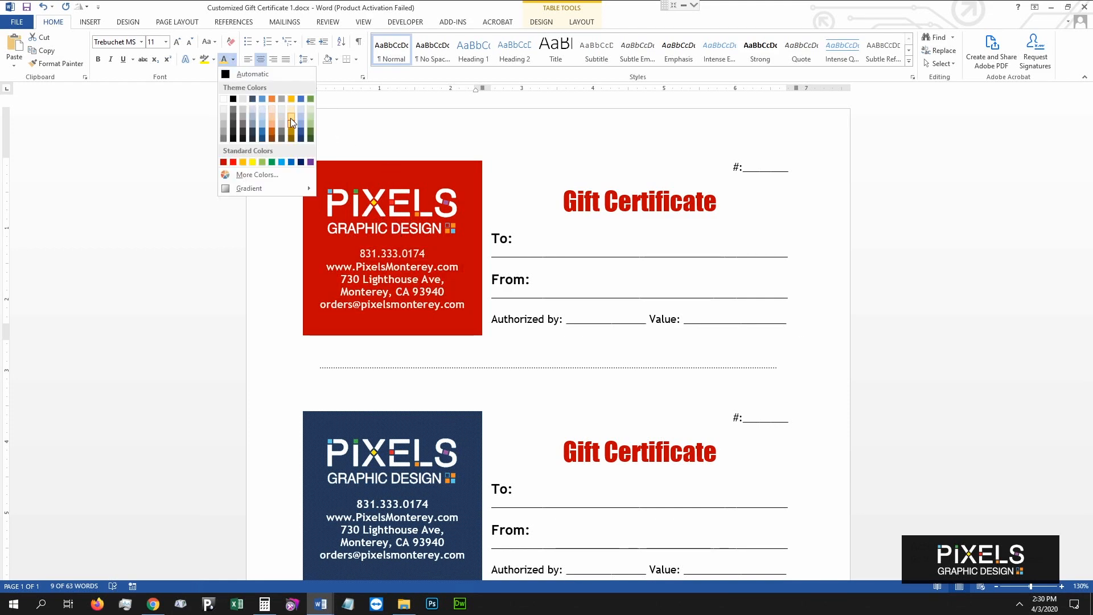
{"action": "left_click", "coordinate": [291, 120]}
{"action": "left_click", "coordinate": [456, 212]}
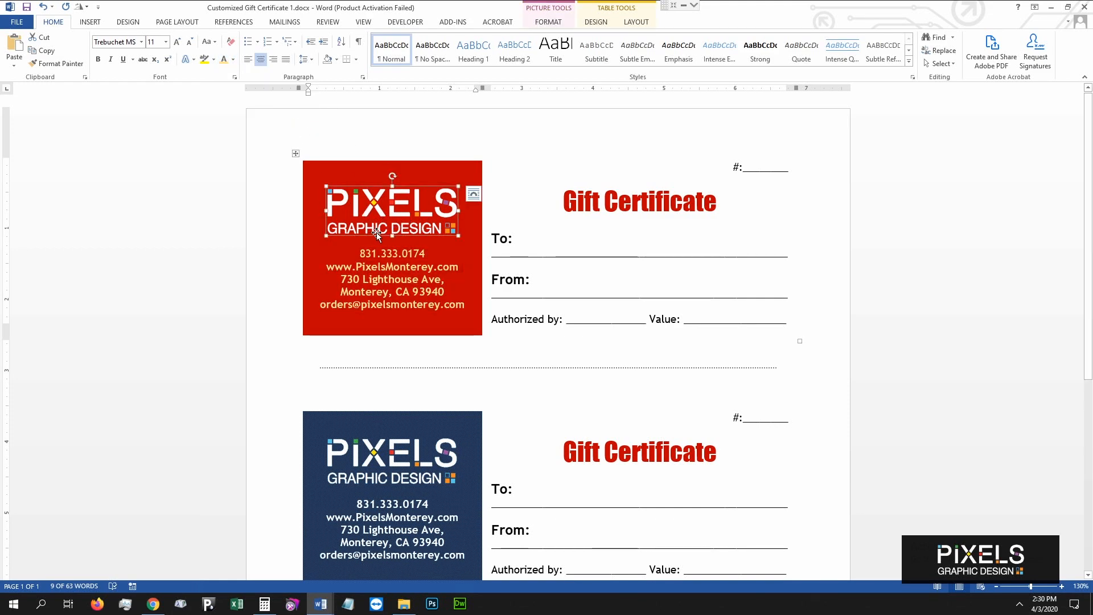
Replace the first certificate's PIXELS logo with Web Pixels Logo white.jpg from the Logo folder.
{"action": "left_click", "coordinate": [461, 215]}
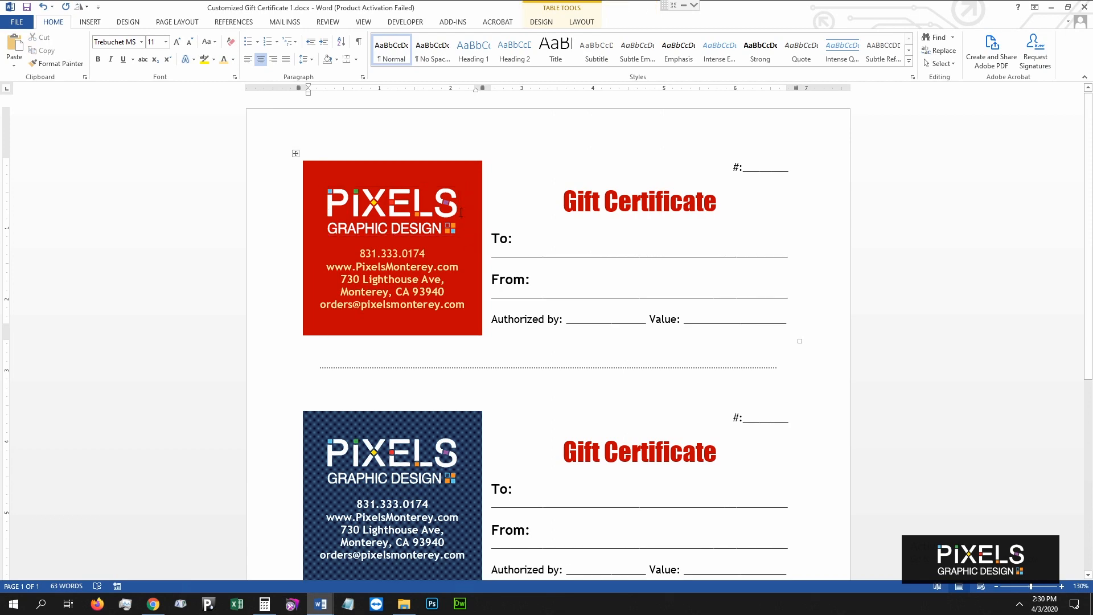
{"action": "left_click", "coordinate": [388, 205]}
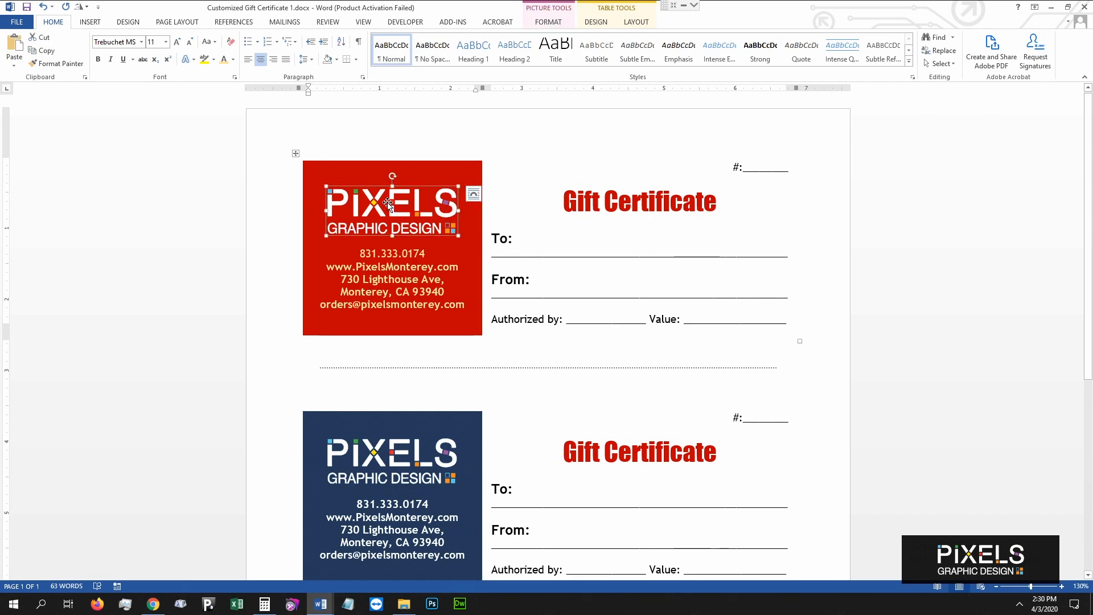
{"action": "right_click", "coordinate": [375, 203]}
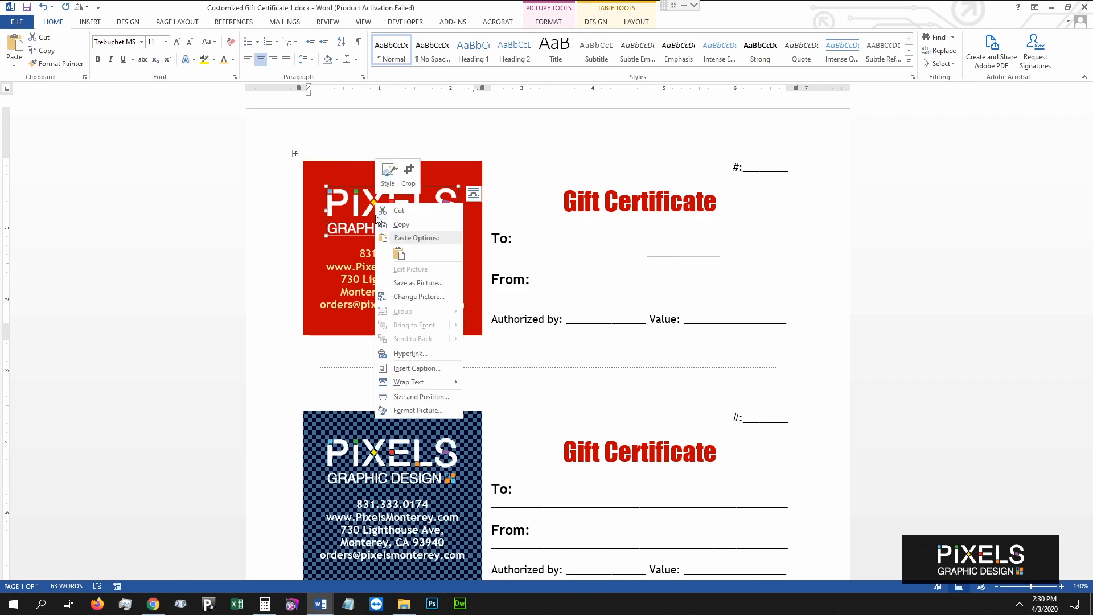
{"action": "left_click", "coordinate": [416, 302]}
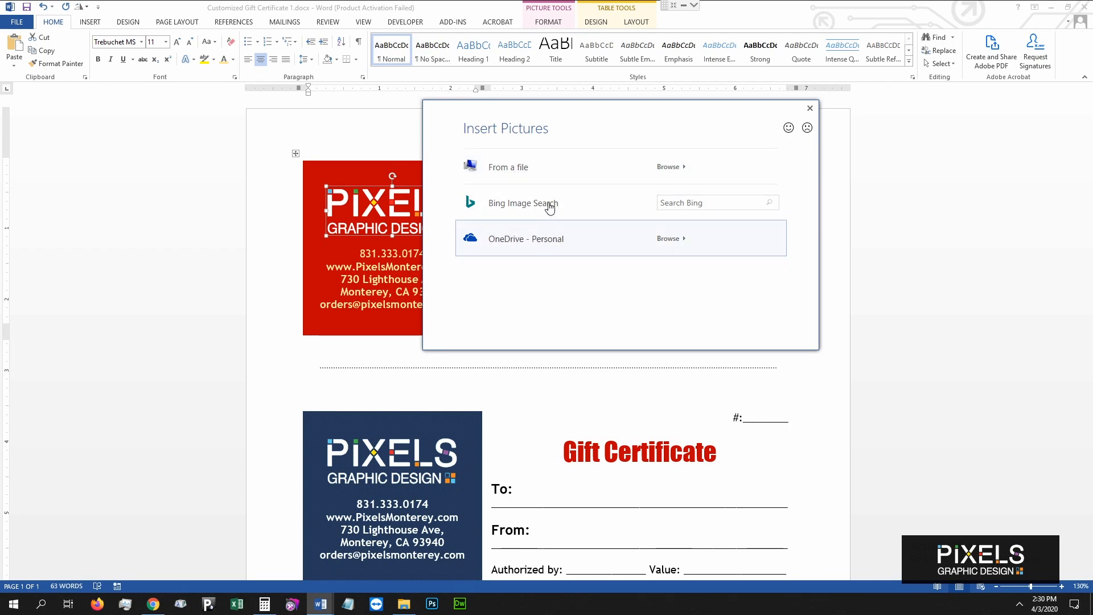
{"action": "left_click", "coordinate": [520, 167]}
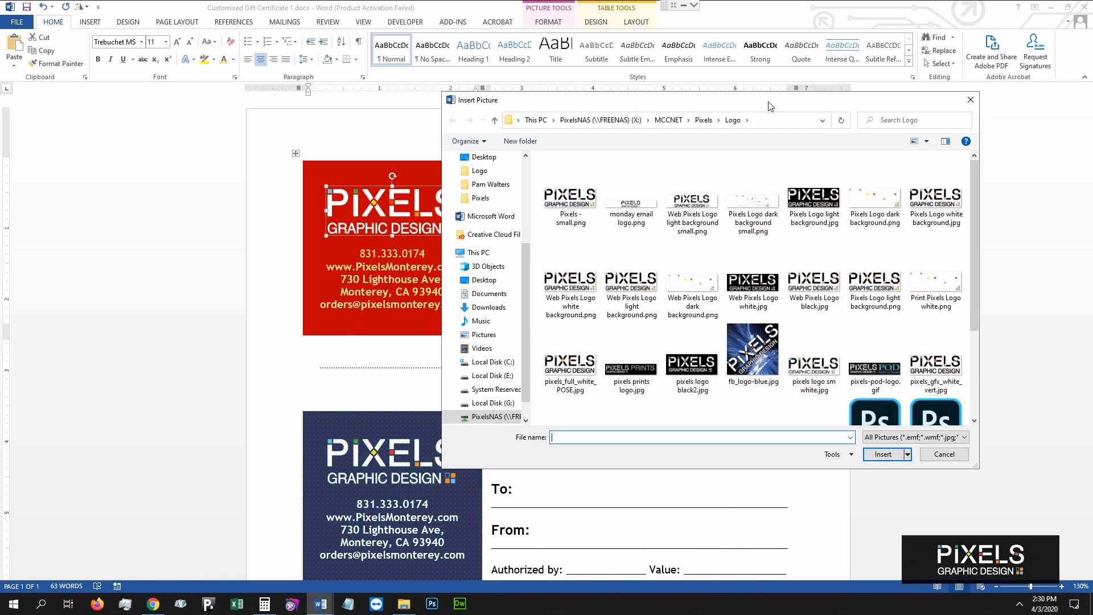
{"action": "left_click_drag", "start_coordinate": [767, 108], "coordinate": [669, 109]}
{"action": "scroll", "coordinate": [647, 262], "scroll_direction": "down", "scroll_amount": 3}
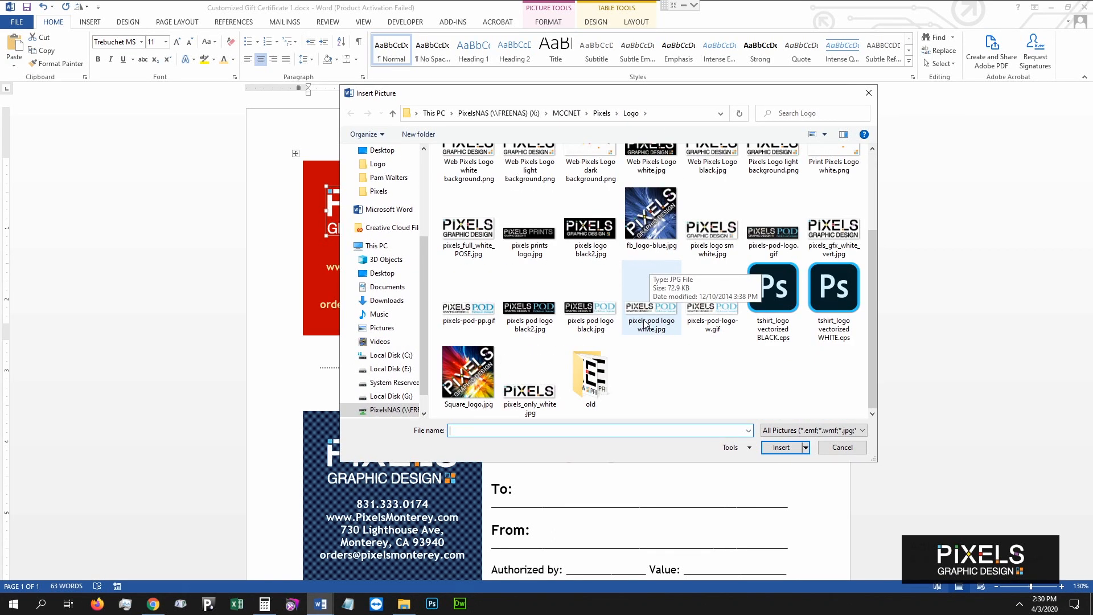
{"action": "scroll", "coordinate": [645, 323], "scroll_direction": "up", "scroll_amount": 3}
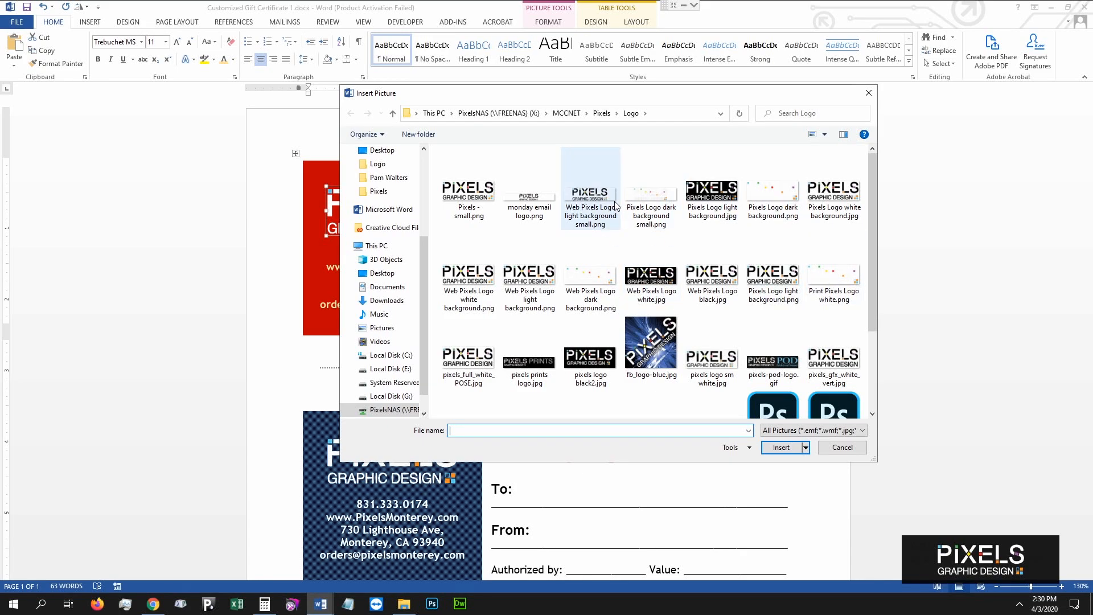
{"action": "left_click_drag", "start_coordinate": [663, 98], "coordinate": [775, 95]}
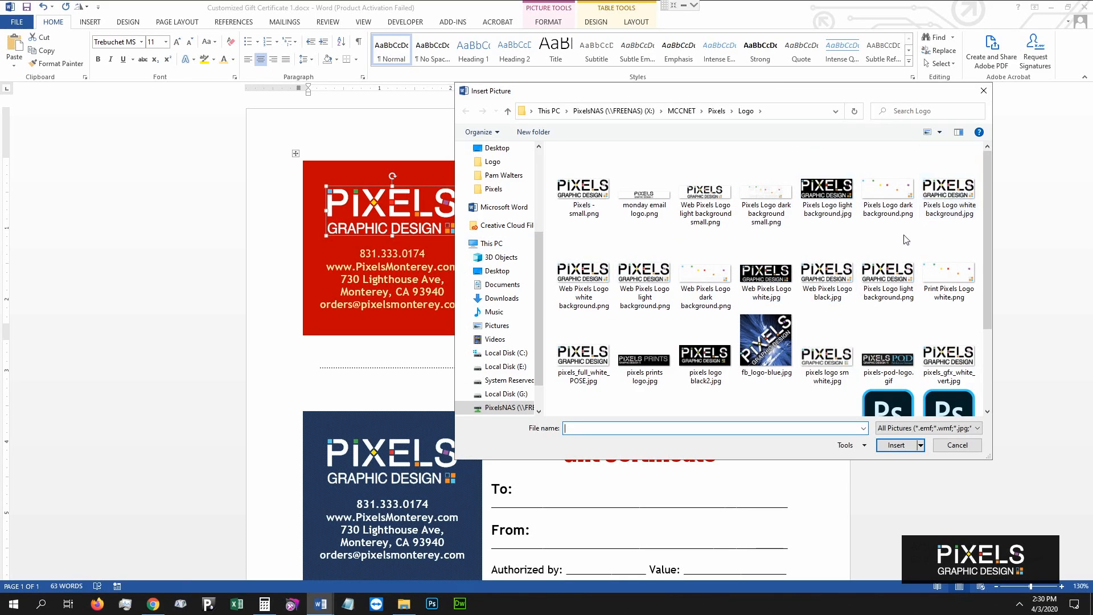
{"action": "double_click", "coordinate": [780, 283]}
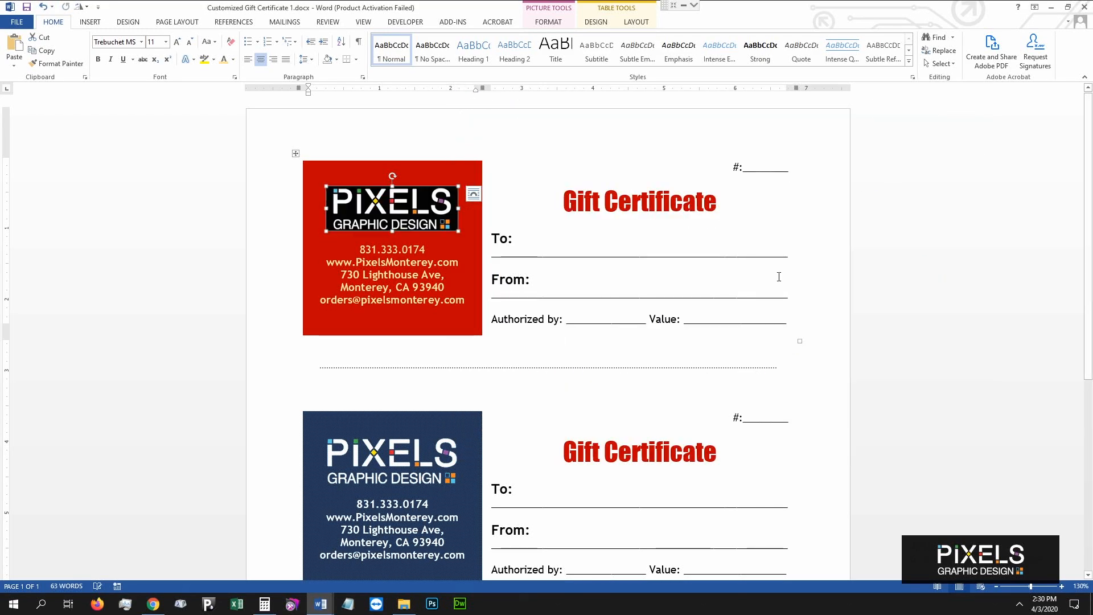
{"action": "left_click", "coordinate": [378, 155]}
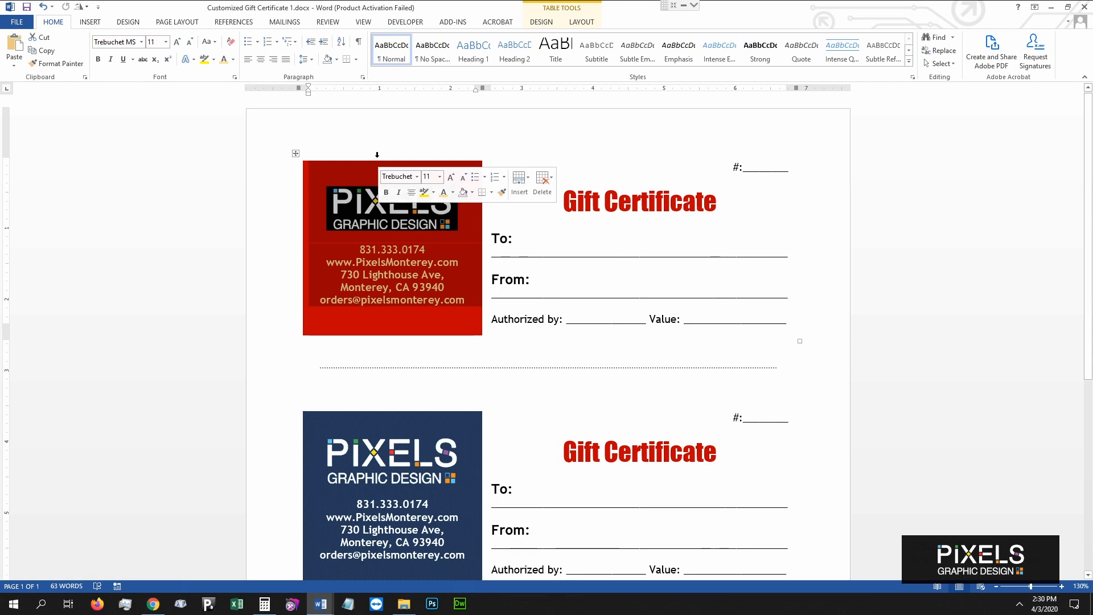
{"action": "left_click", "coordinate": [373, 208]}
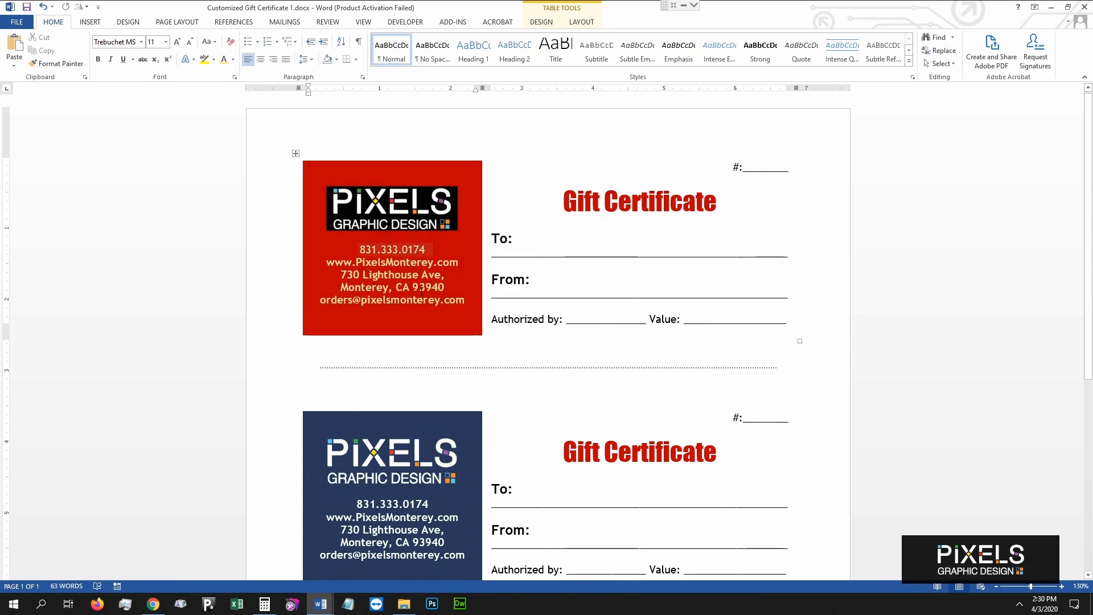
Give the first certificate's logo column a solid black fill through Borders and Shading.
{"action": "left_click", "coordinate": [348, 155]}
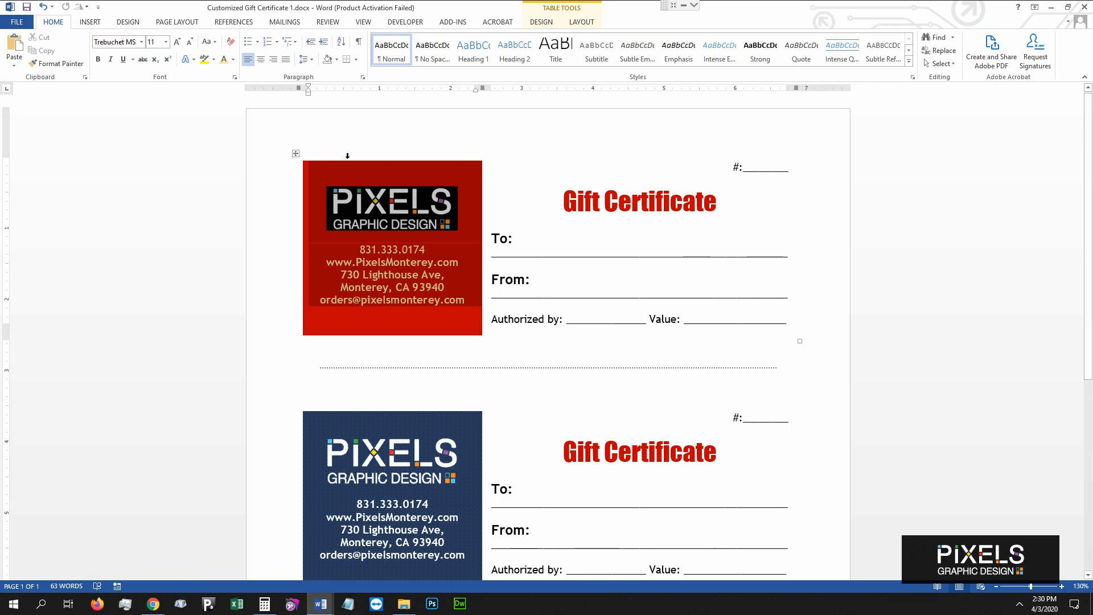
{"action": "right_click", "coordinate": [348, 156]}
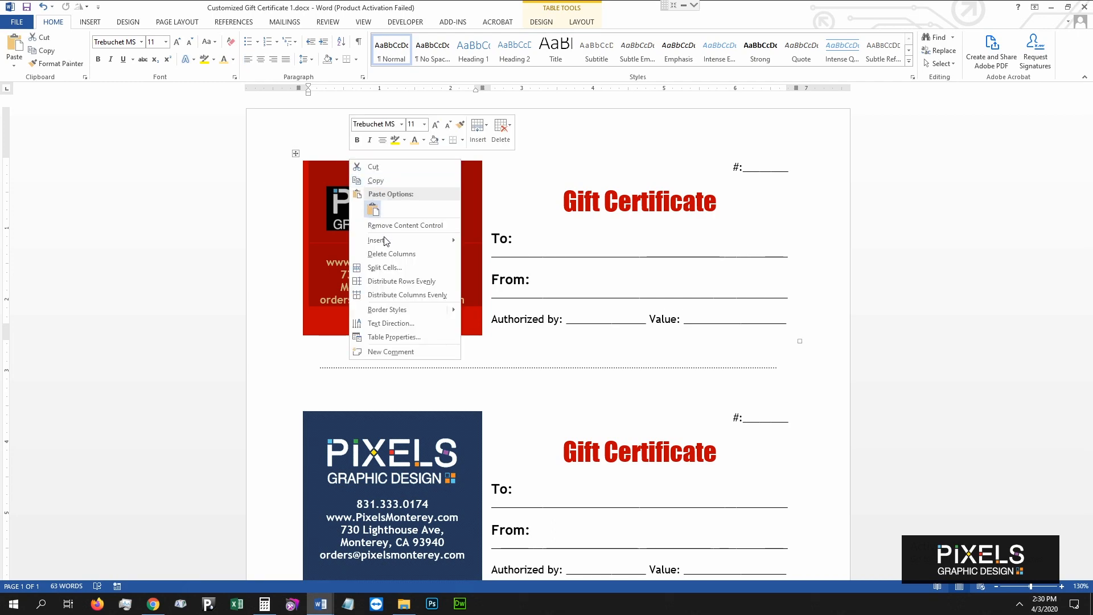
{"action": "left_click", "coordinate": [413, 340]}
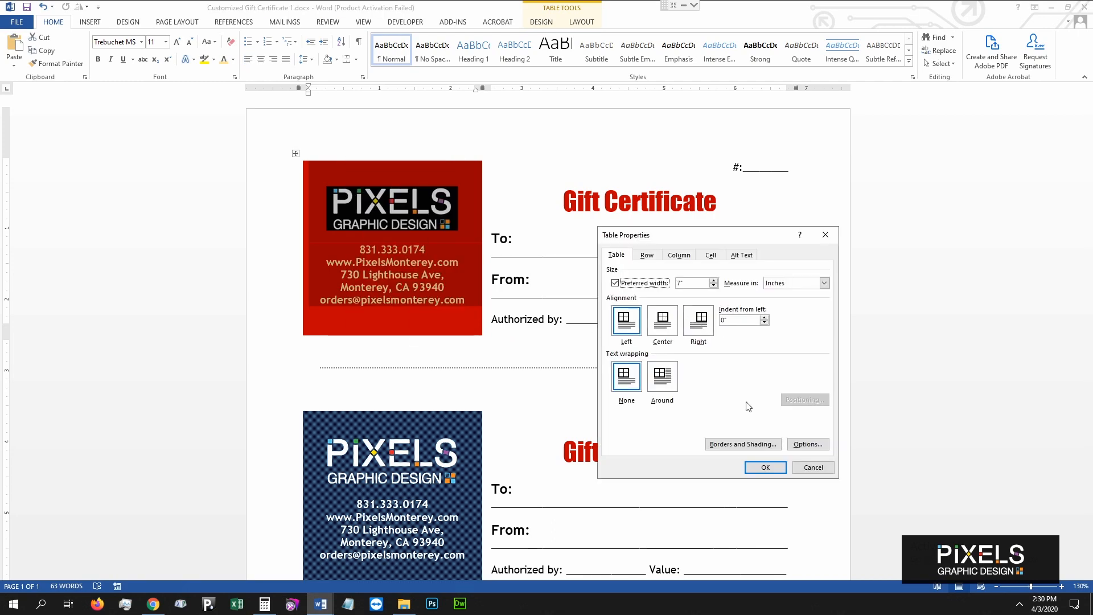
{"action": "left_click", "coordinate": [746, 445]}
{"action": "left_click", "coordinate": [759, 221]}
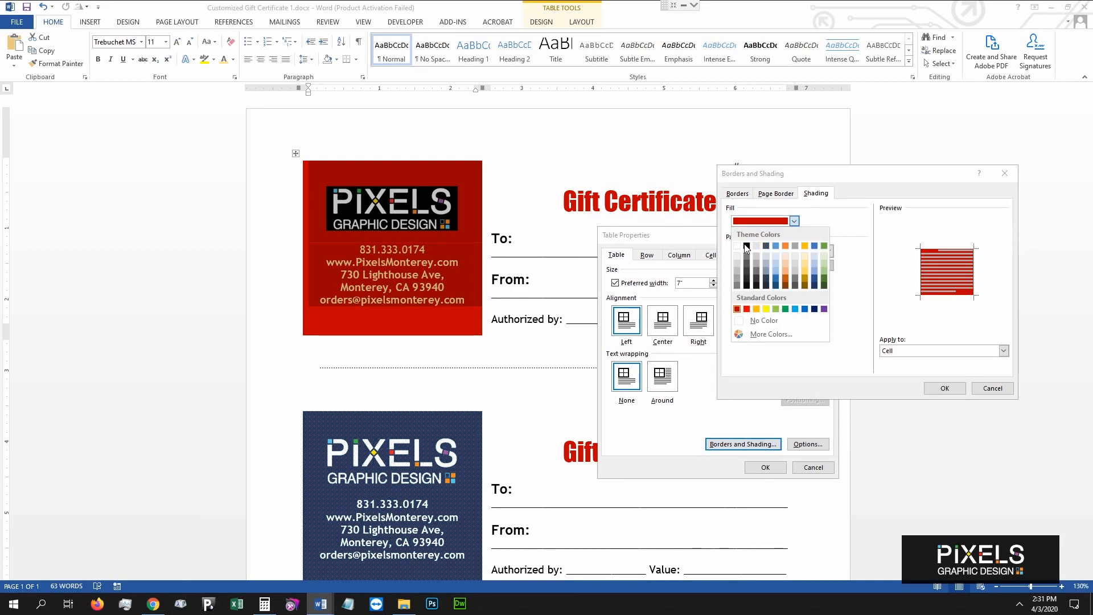
{"action": "left_click", "coordinate": [936, 391]}
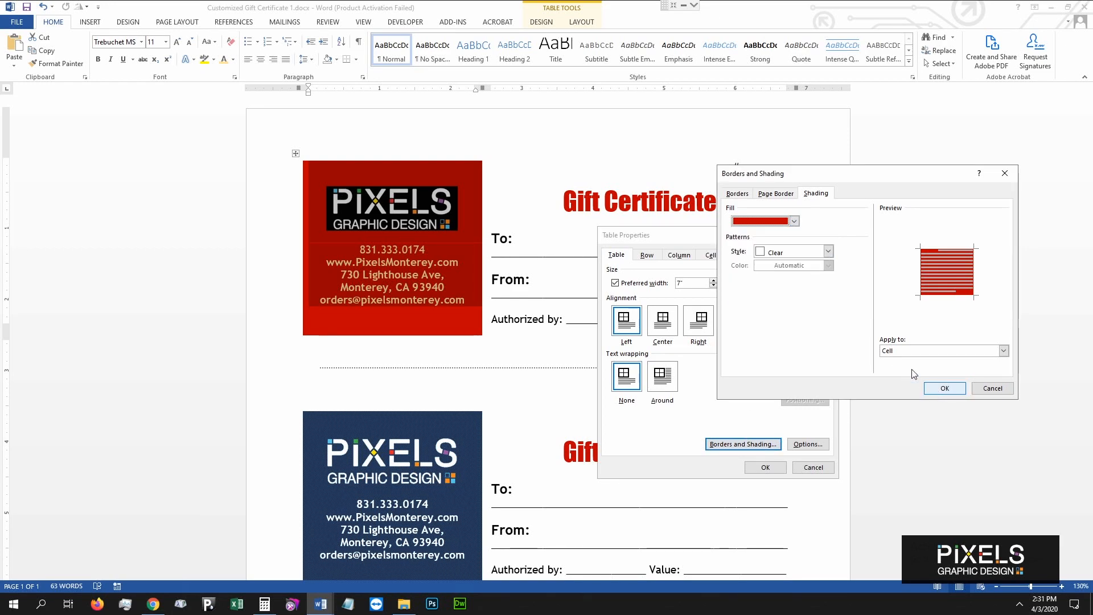
{"action": "left_click", "coordinate": [772, 225]}
{"action": "left_click", "coordinate": [747, 246]}
{"action": "left_click", "coordinate": [937, 389]}
{"action": "left_click", "coordinate": [765, 467]}
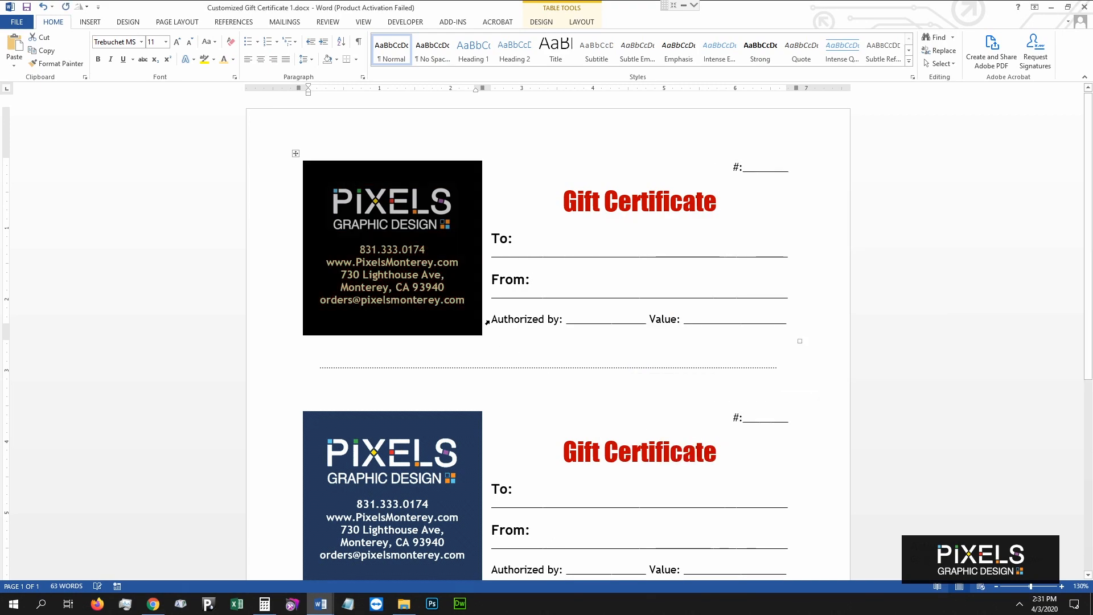
Recolour the first certificate's contact lines, phone through email, from gold to white.
{"action": "left_click", "coordinate": [466, 300]}
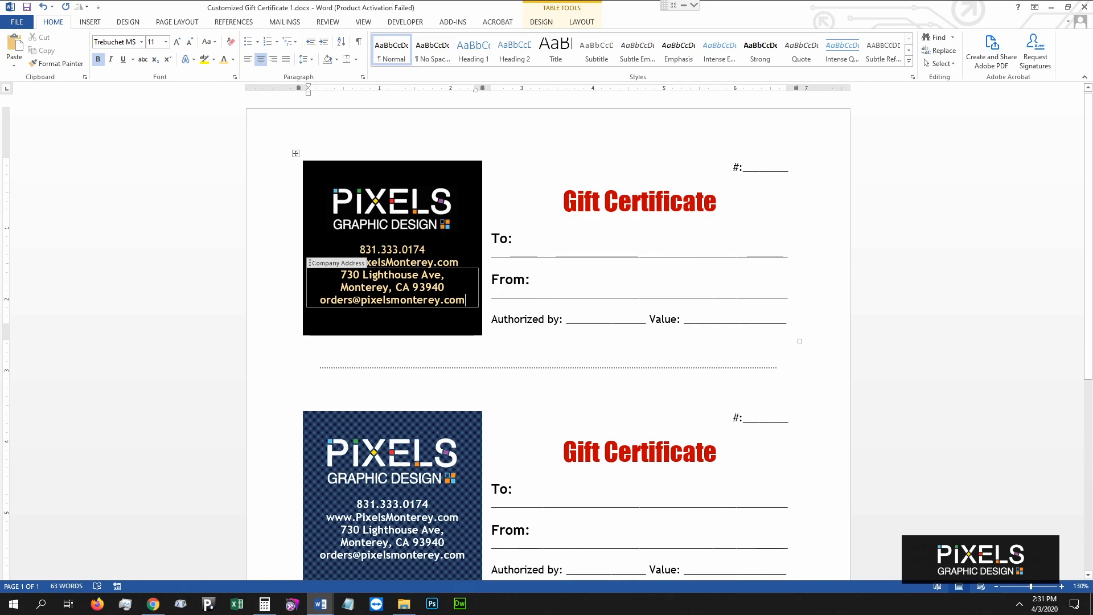
{"action": "left_click", "coordinate": [365, 249]}
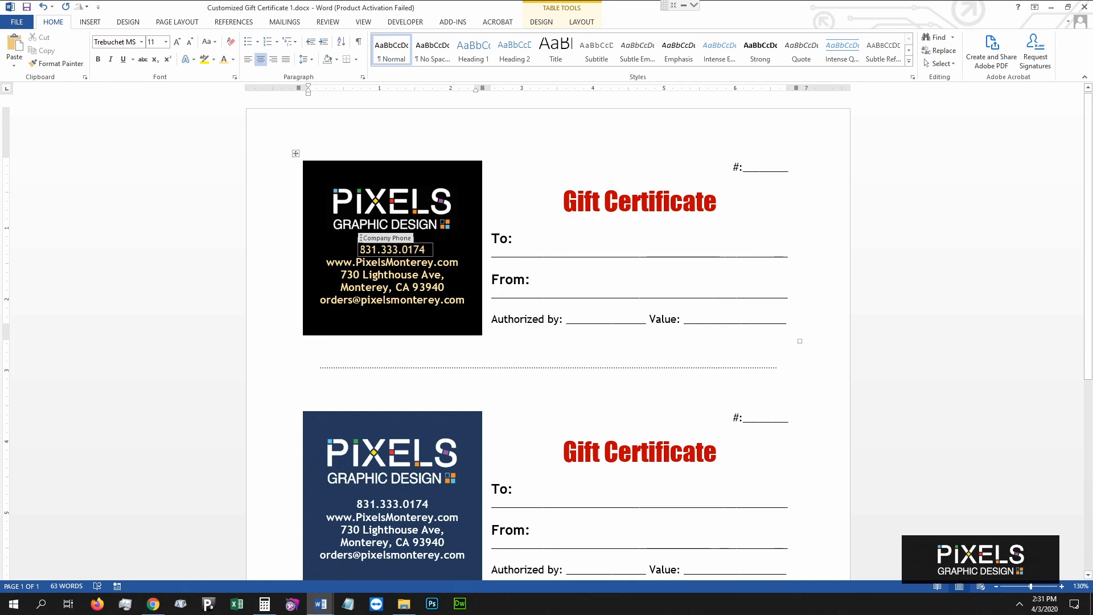
{"action": "left_click_drag", "start_coordinate": [360, 249], "coordinate": [448, 300]}
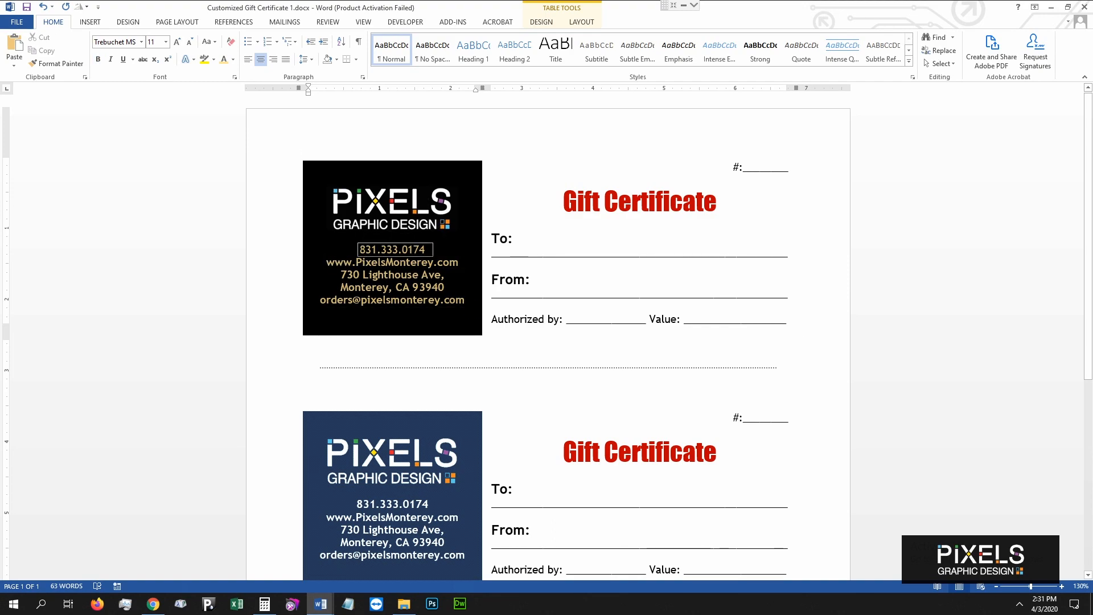
{"action": "left_click", "coordinate": [233, 59]}
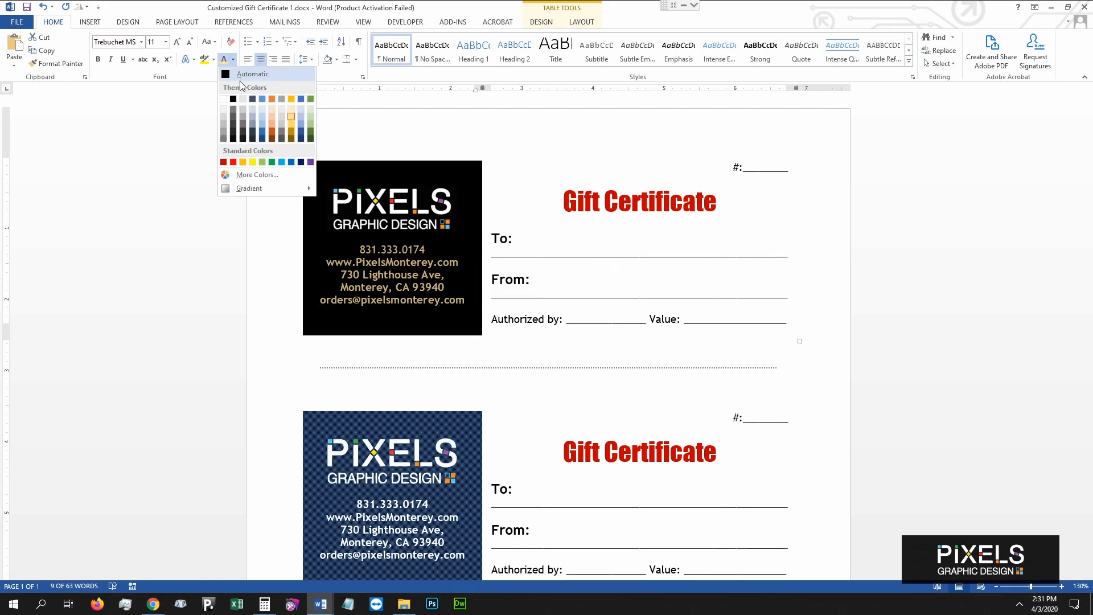
{"action": "left_click", "coordinate": [223, 99]}
{"action": "left_click", "coordinate": [542, 205]}
{"action": "left_click", "coordinate": [771, 200]}
{"action": "key", "text": "Home"}
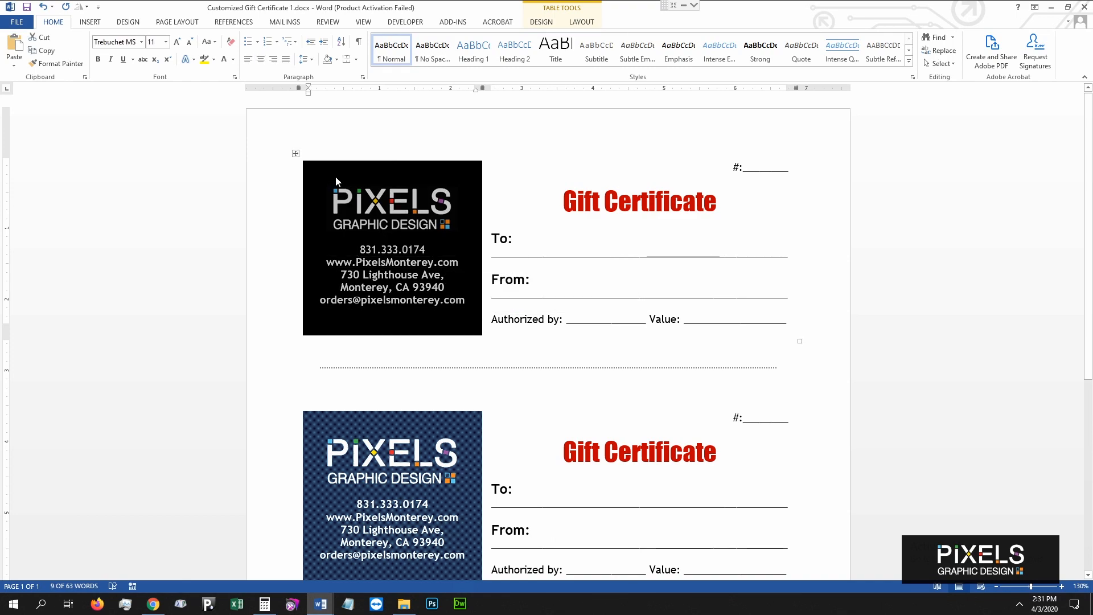
Paste the black-background logo over the second certificate's original logo.
{"action": "left_click", "coordinate": [353, 204]}
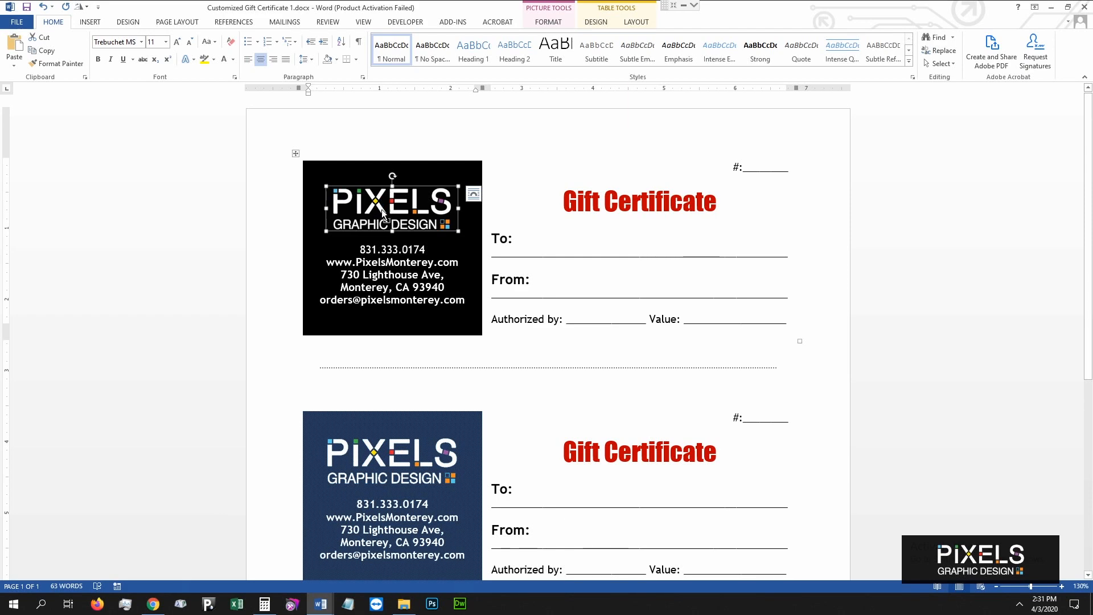
{"action": "left_click", "coordinate": [398, 460]}
{"action": "key", "text": "ctrl+v"}
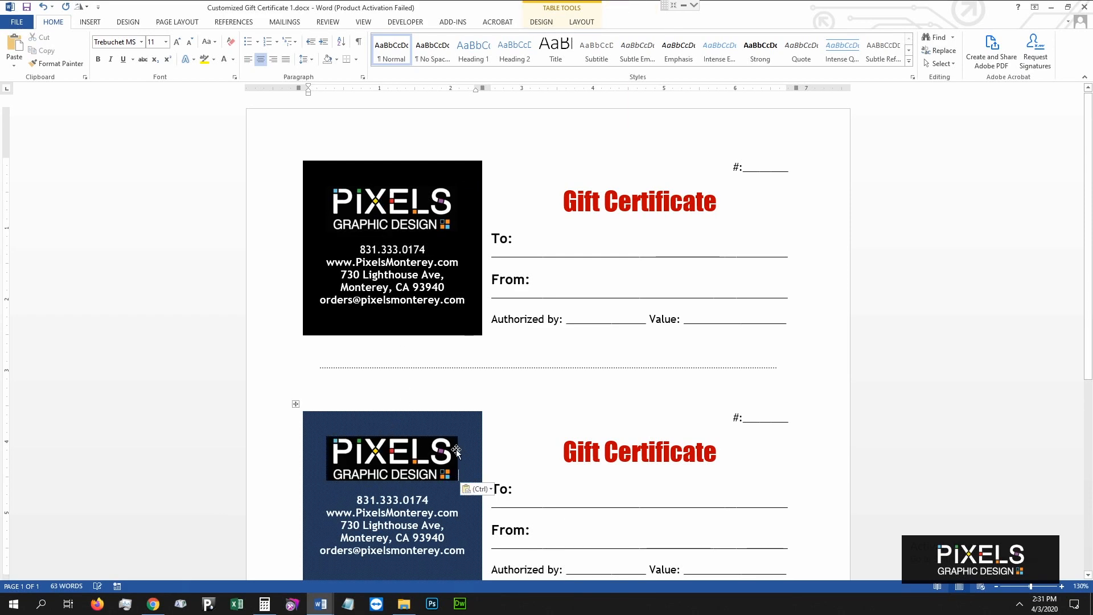
{"action": "scroll", "coordinate": [393, 199], "scroll_direction": "down", "scroll_amount": 6}
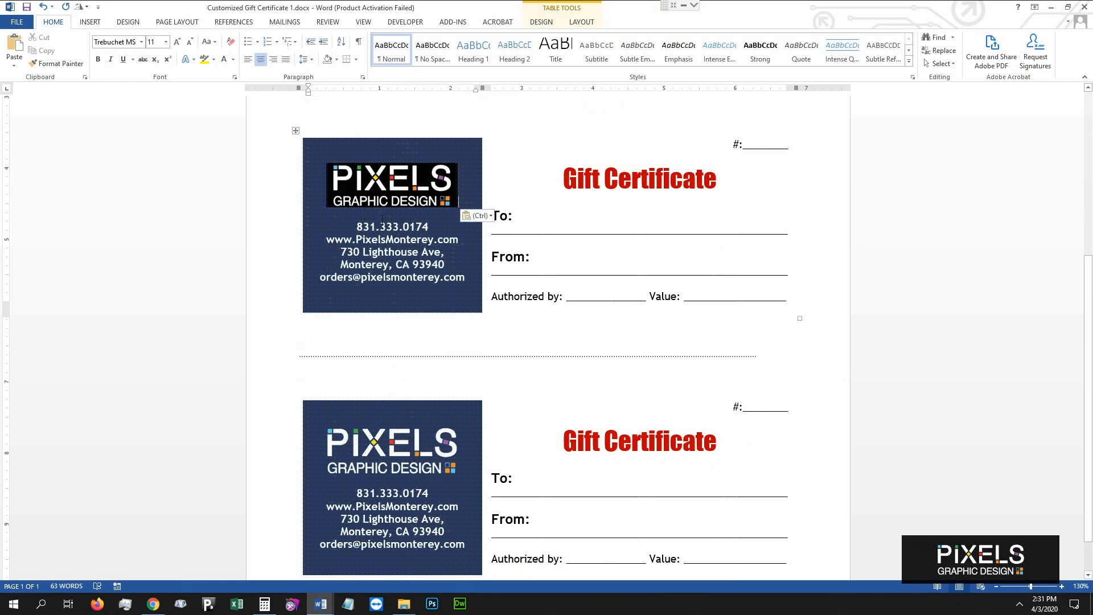
{"action": "left_click", "coordinate": [378, 191]}
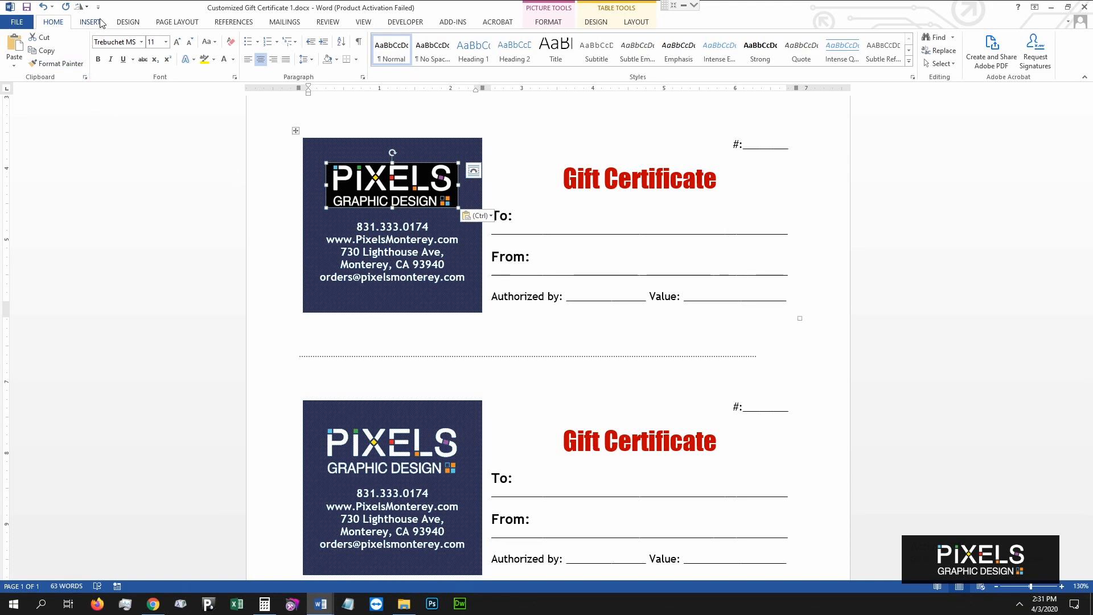
Paste the black logo over the bottom certificate's logo, then paste another certificate table copy.
{"action": "left_click", "coordinate": [44, 50]}
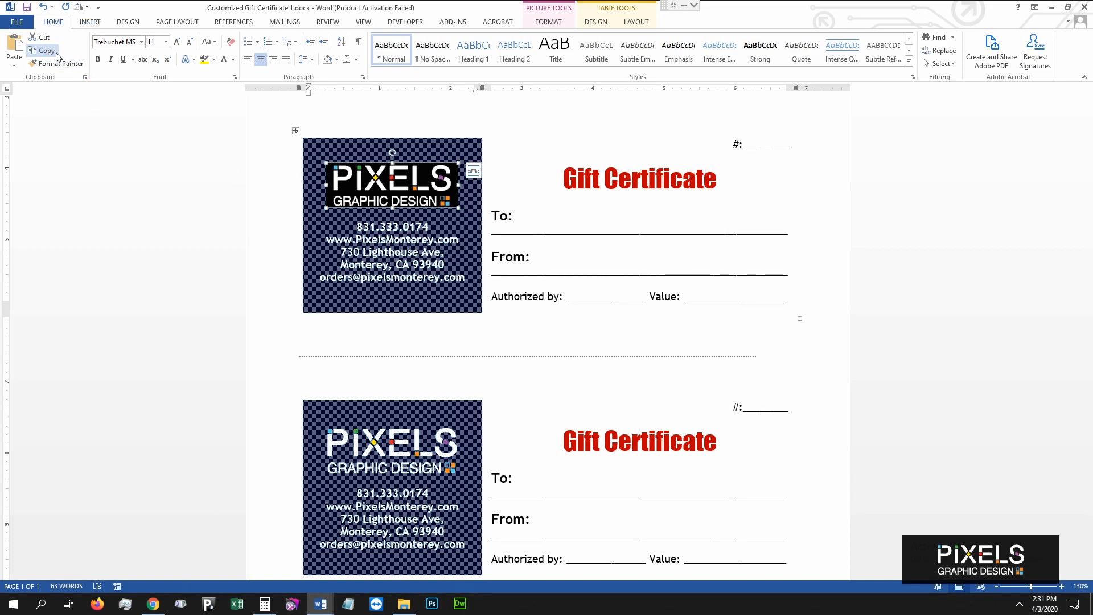
{"action": "left_click", "coordinate": [438, 452]}
{"action": "left_click", "coordinate": [14, 45]}
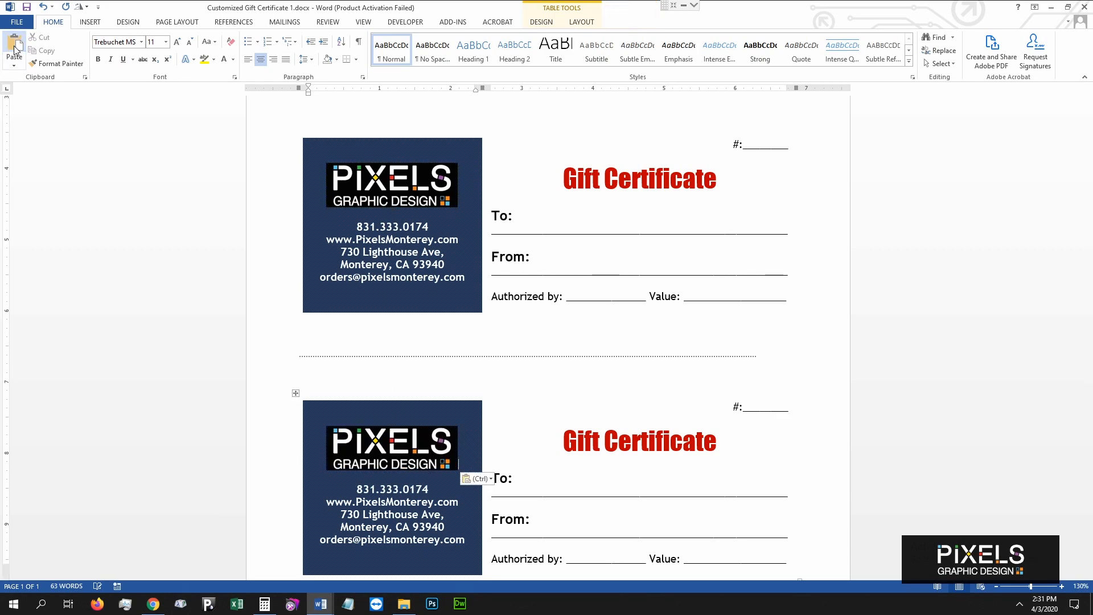
{"action": "left_click", "coordinate": [452, 398]}
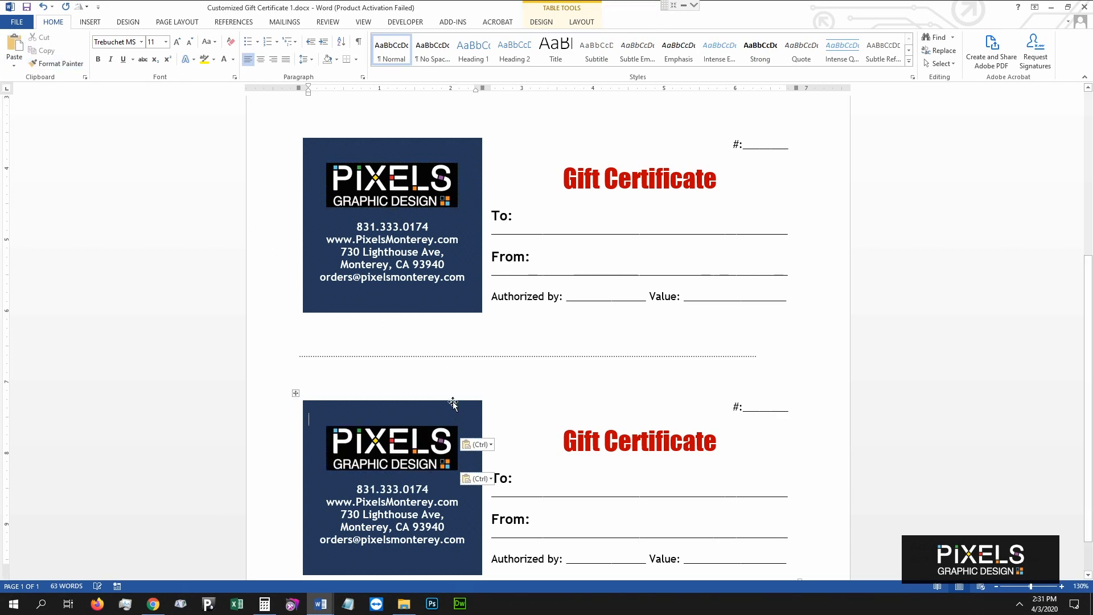
{"action": "scroll", "coordinate": [408, 334], "scroll_direction": "down", "scroll_amount": 1}
{"action": "key", "text": "ctrl+v"}
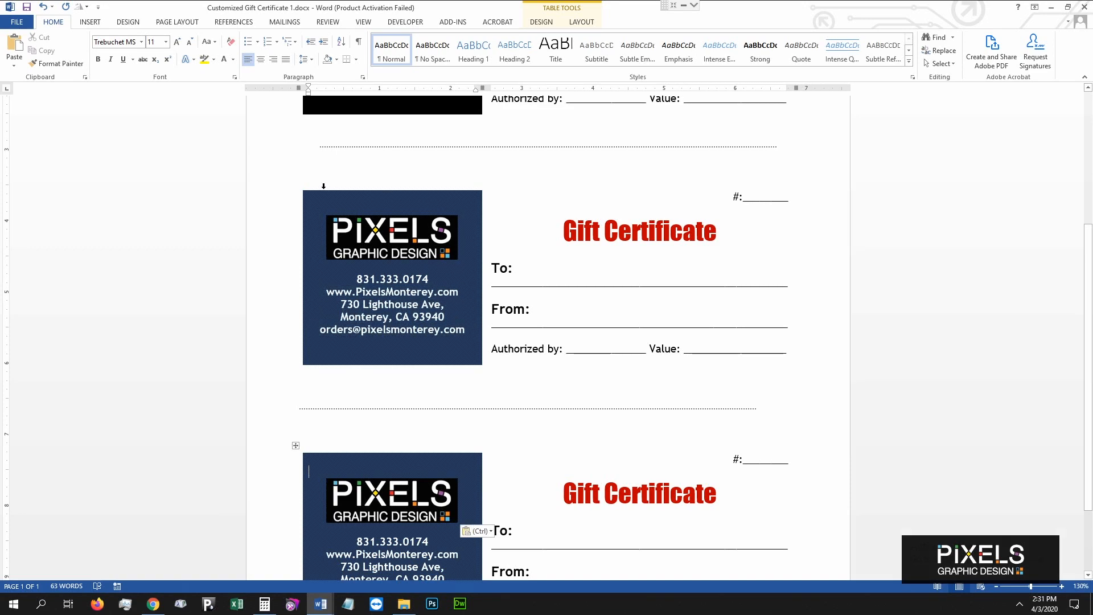
Shade the second certificate's logo panel black in Borders and Shading.
{"action": "right_click", "coordinate": [323, 186]}
{"action": "left_click", "coordinate": [340, 367]}
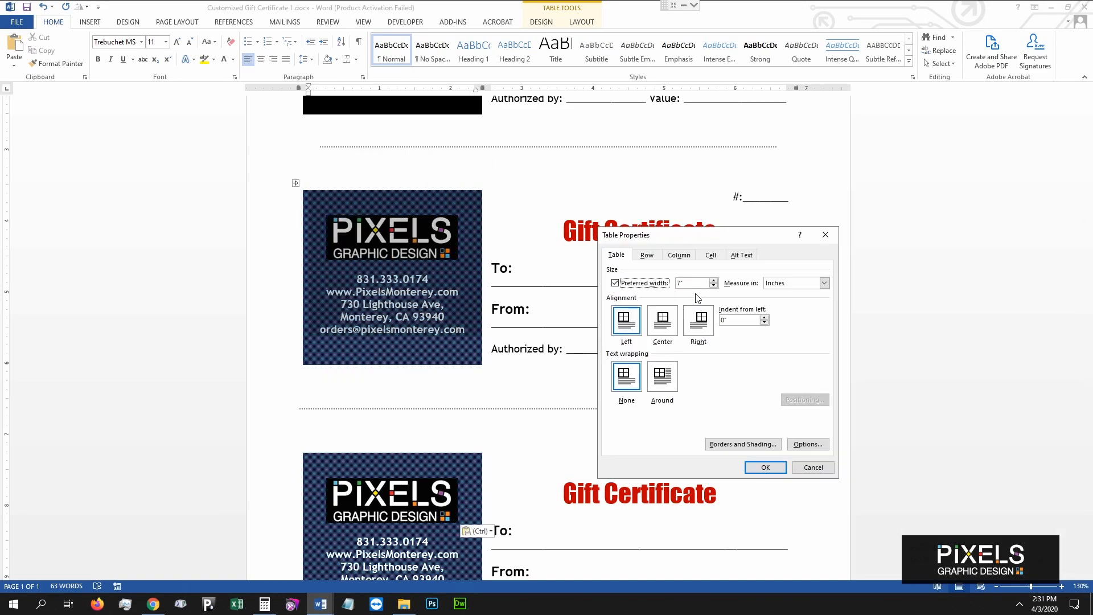
{"action": "left_click", "coordinate": [743, 443]}
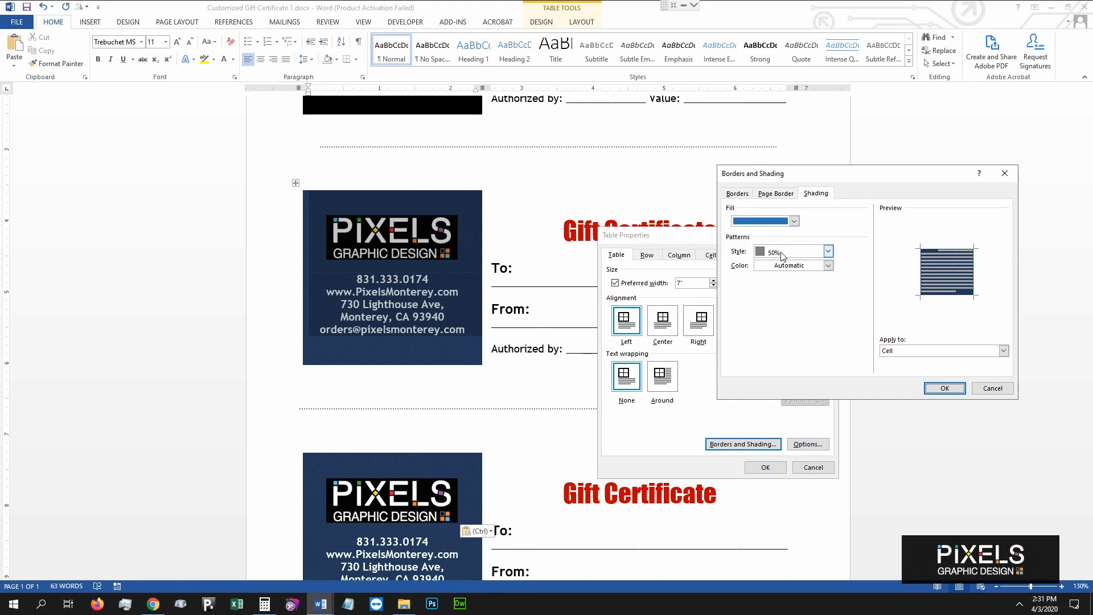
{"action": "left_click", "coordinate": [828, 251]}
{"action": "left_click_drag", "start_coordinate": [829, 286], "coordinate": [829, 270]}
{"action": "left_click", "coordinate": [875, 242]}
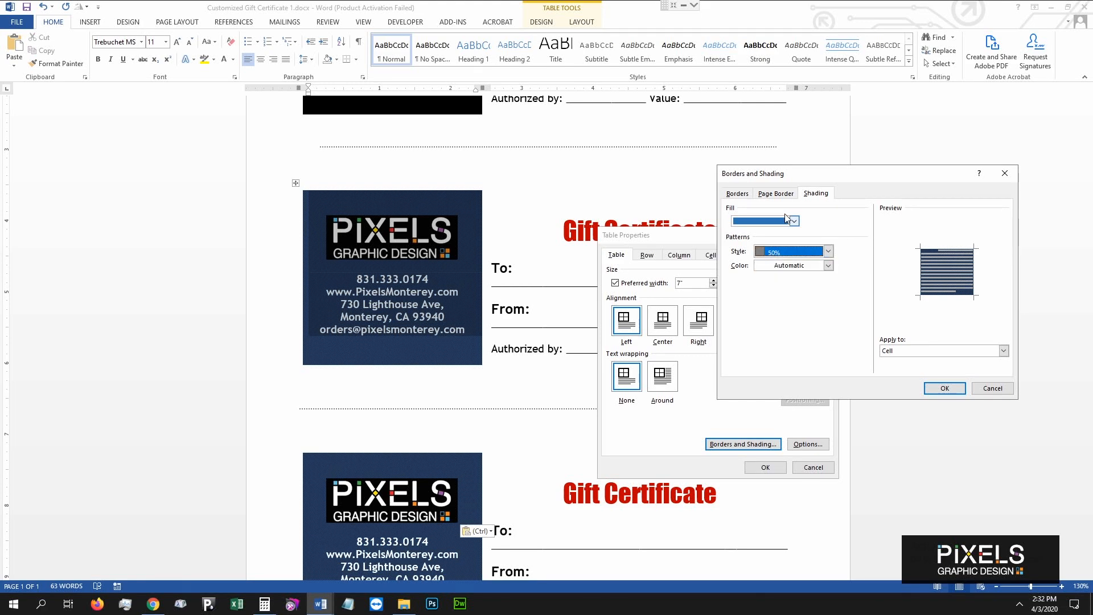
{"action": "left_click", "coordinate": [785, 226]}
{"action": "left_click", "coordinate": [750, 249]}
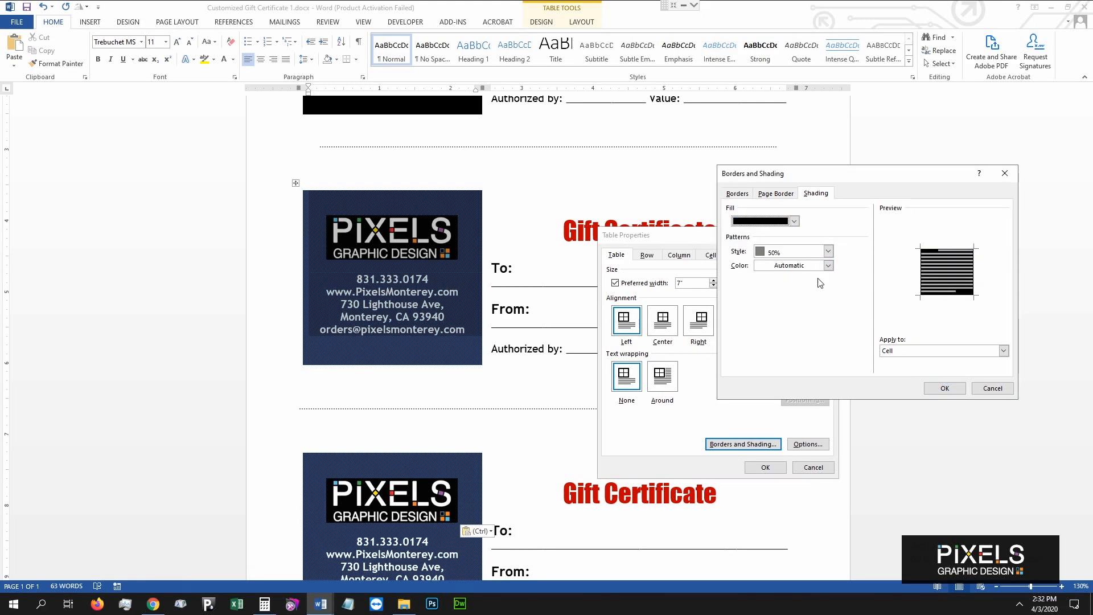
{"action": "left_click", "coordinate": [944, 387]}
{"action": "left_click", "coordinate": [766, 467]}
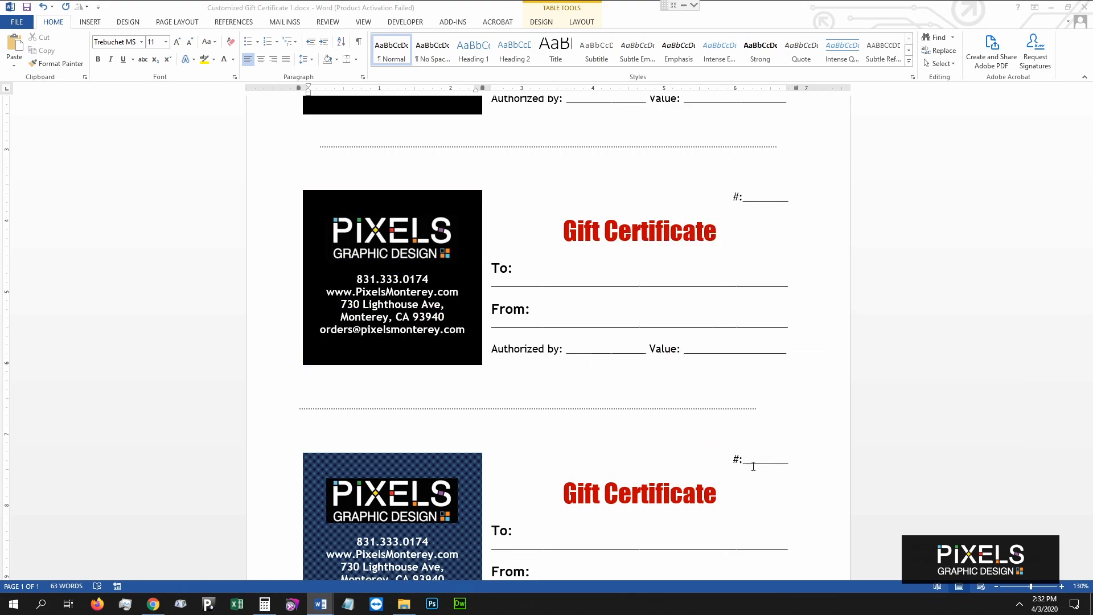
{"action": "left_click", "coordinate": [507, 182]}
{"action": "scroll", "coordinate": [519, 193], "scroll_direction": "down", "scroll_amount": 3}
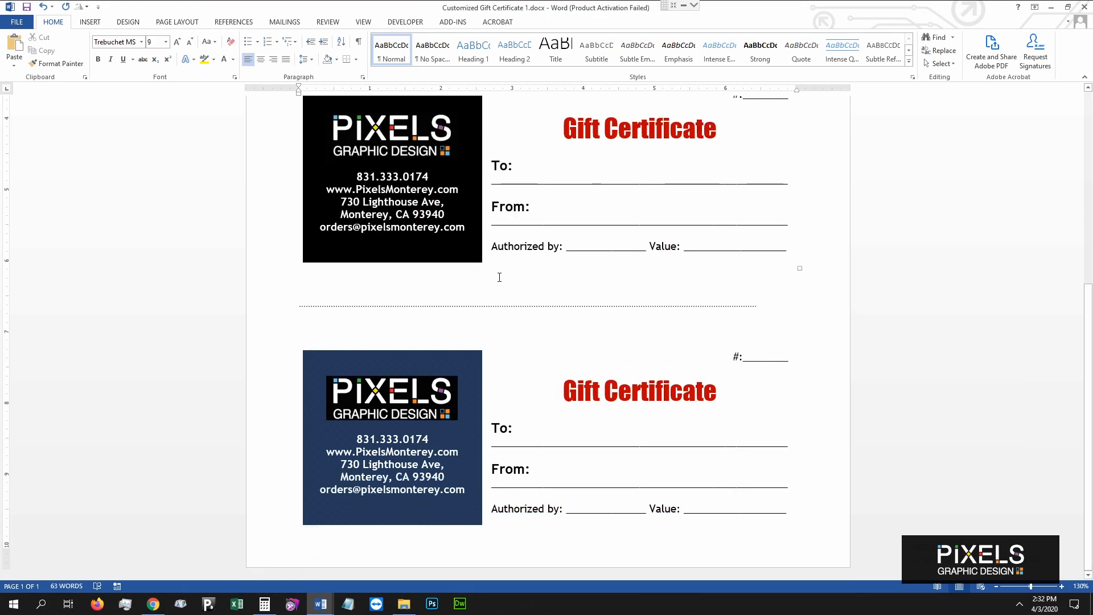
Shade the bottom certificate's logo panel black with a Clear shading pattern.
{"action": "left_click", "coordinate": [467, 352]}
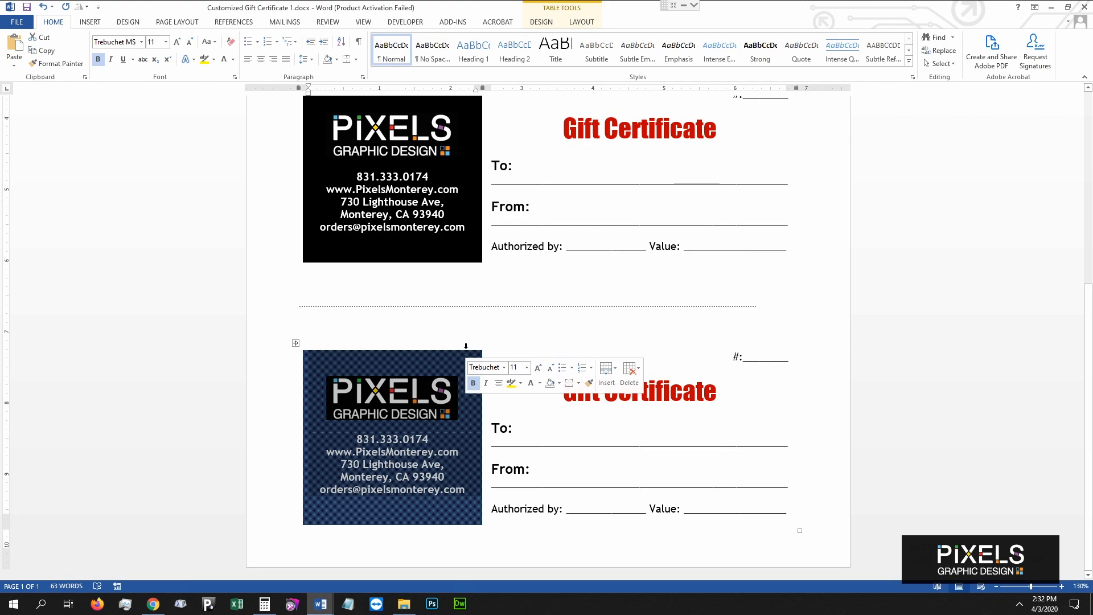
{"action": "right_click", "coordinate": [466, 353]}
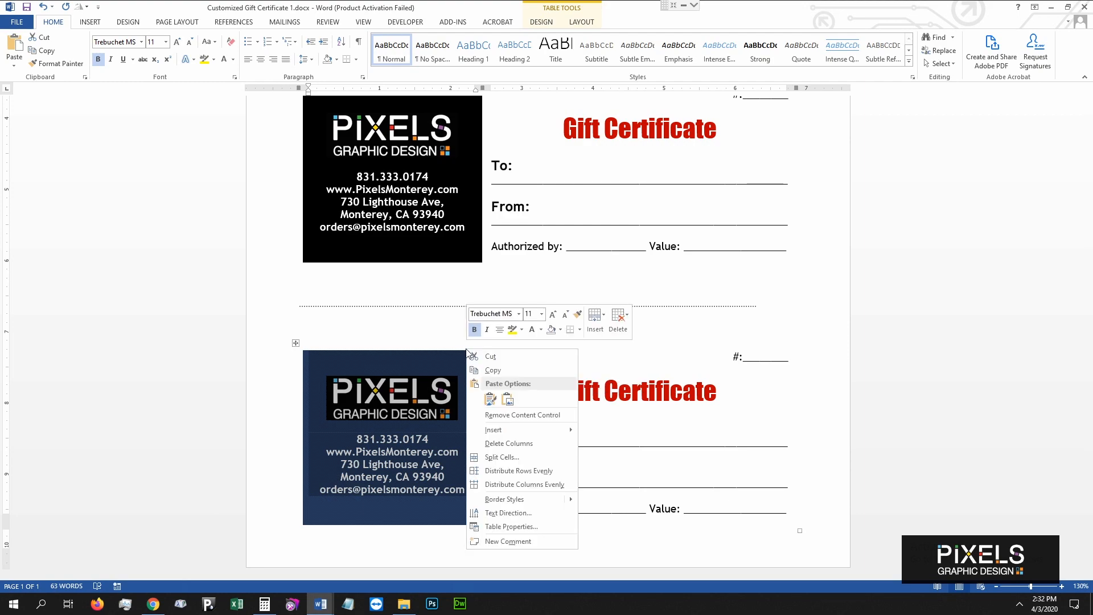
{"action": "left_click", "coordinate": [511, 527]}
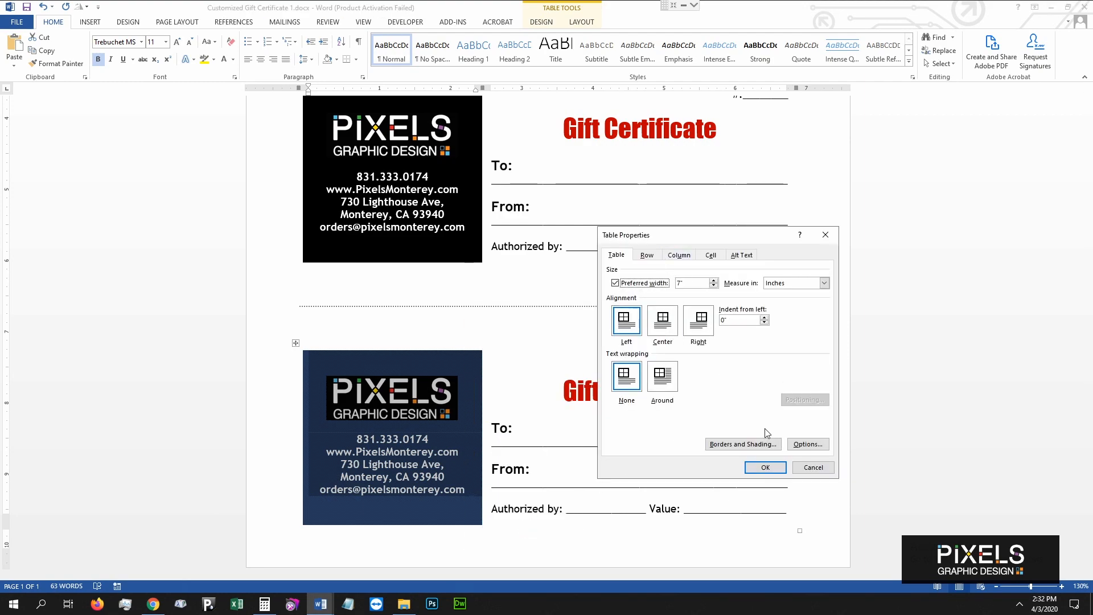
{"action": "left_click", "coordinate": [753, 450]}
{"action": "left_click", "coordinate": [794, 221]}
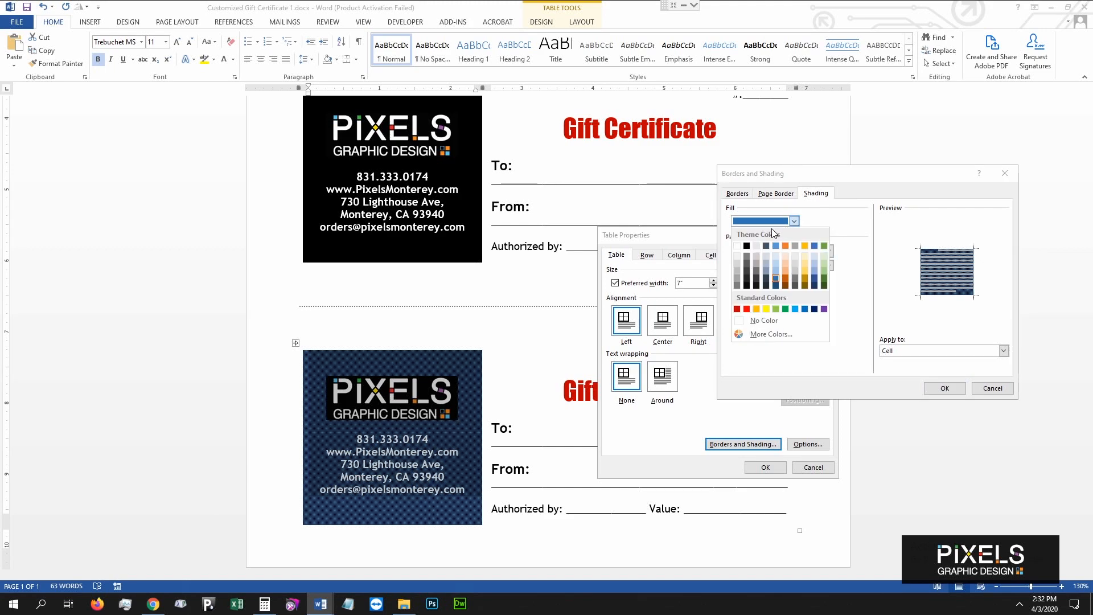
{"action": "left_click", "coordinate": [747, 248]}
{"action": "left_click", "coordinate": [828, 251]}
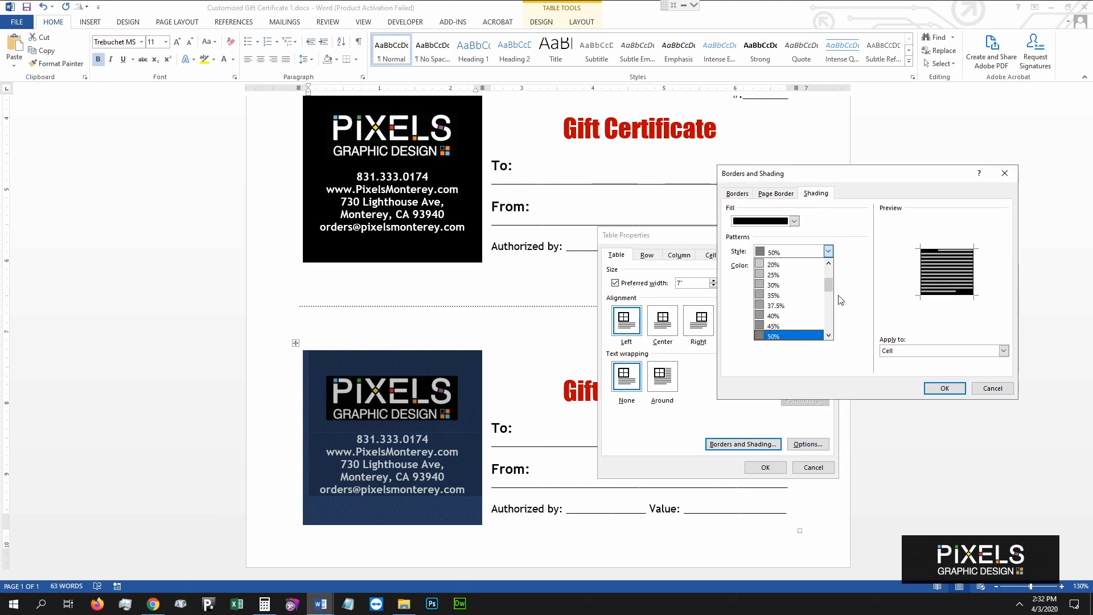
{"action": "left_click", "coordinate": [775, 264]}
{"action": "left_click", "coordinate": [945, 387]}
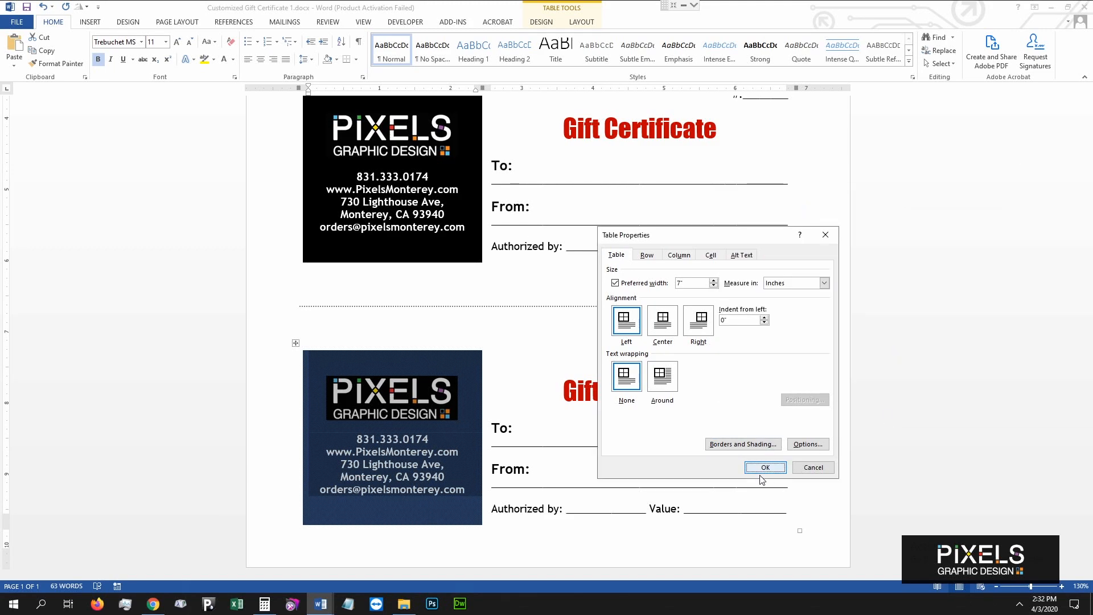
{"action": "left_click", "coordinate": [765, 467]}
{"action": "left_click", "coordinate": [549, 346]}
{"action": "scroll", "coordinate": [676, 349], "scroll_direction": "up", "scroll_amount": 5}
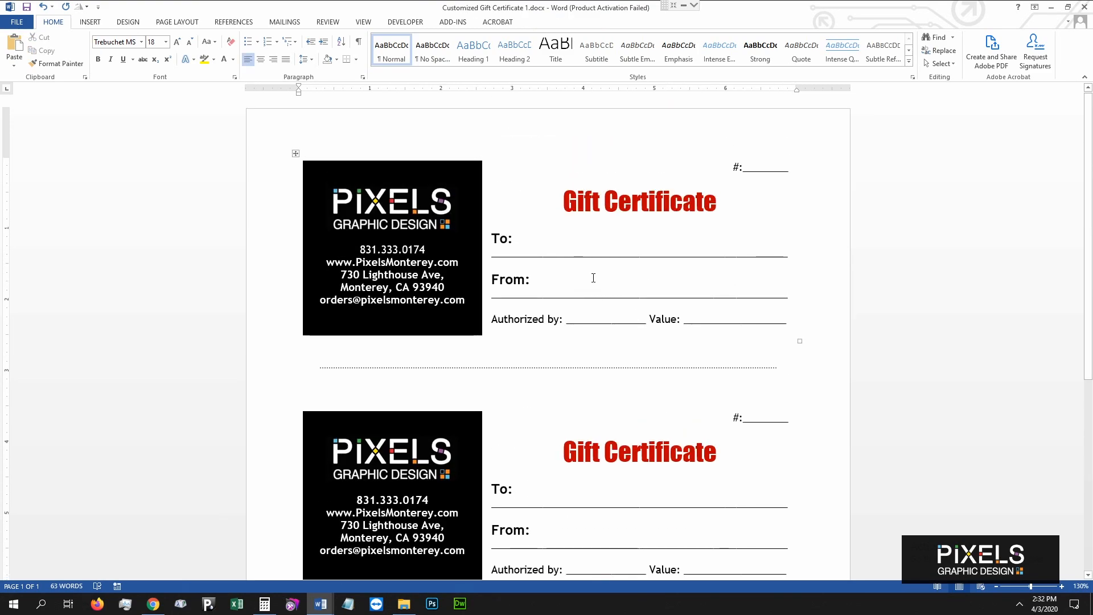
{"action": "left_click_drag", "start_coordinate": [577, 244], "coordinate": [722, 244]}
{"action": "left_click", "coordinate": [719, 245]}
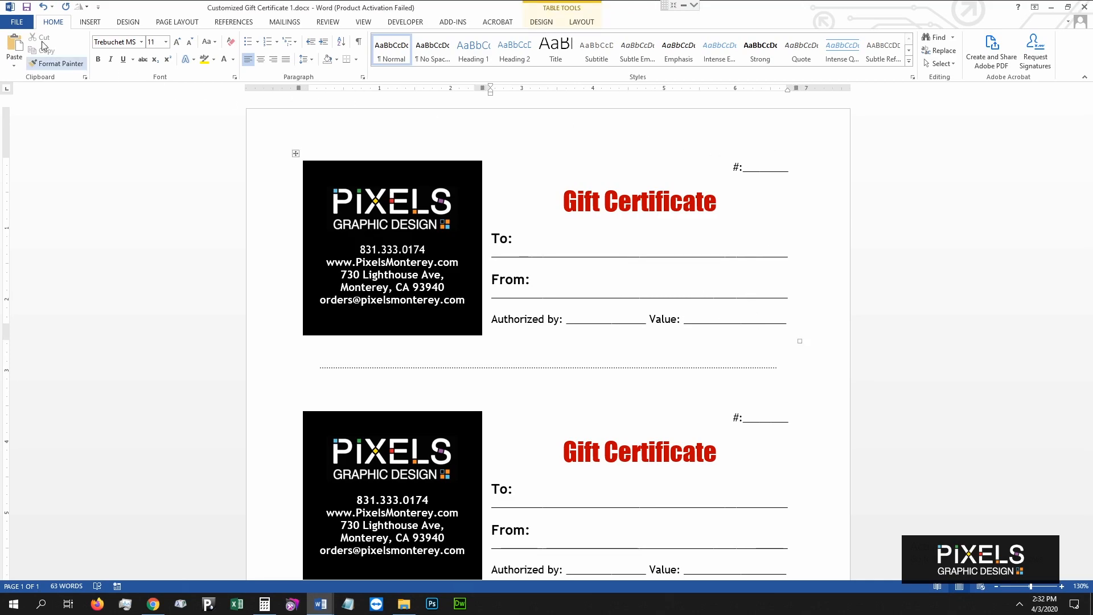
{"action": "left_click", "coordinate": [18, 25]}
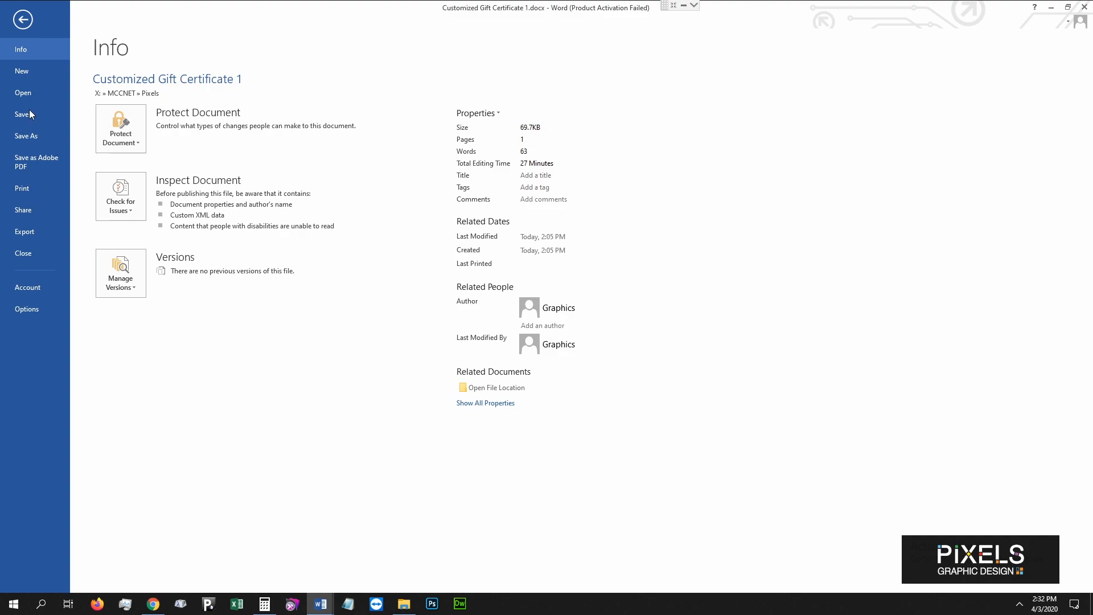
{"action": "left_click", "coordinate": [21, 21]}
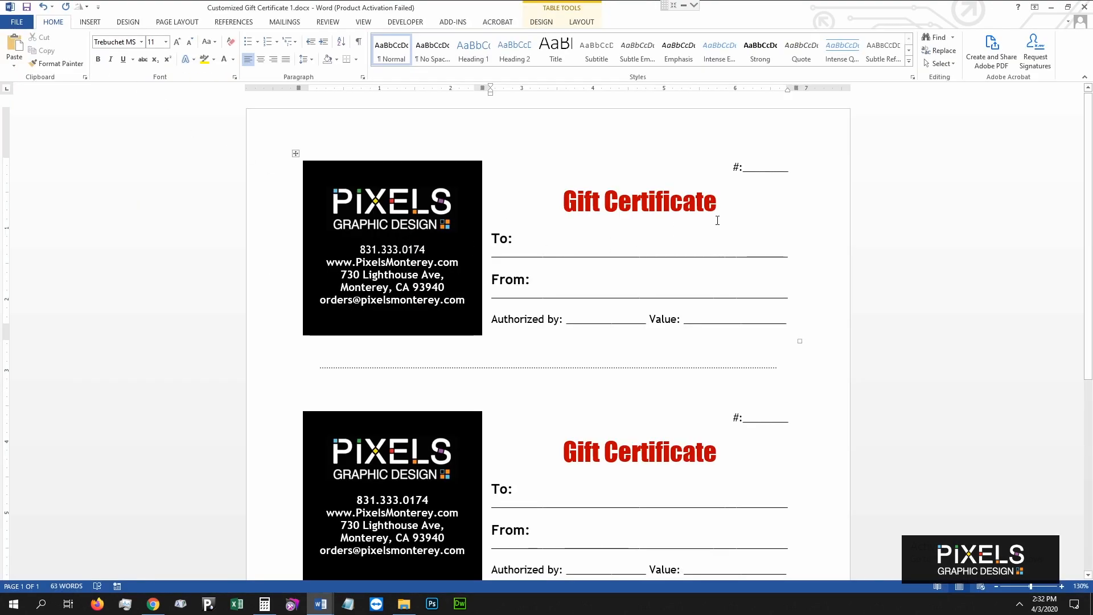
Scroll through the sheet to review all three certificates' black logo panels.
{"action": "scroll", "coordinate": [711, 221], "scroll_direction": "down", "scroll_amount": 3, "text": "ctrl"}
{"action": "scroll", "coordinate": [722, 217], "scroll_direction": "down", "scroll_amount": 4}
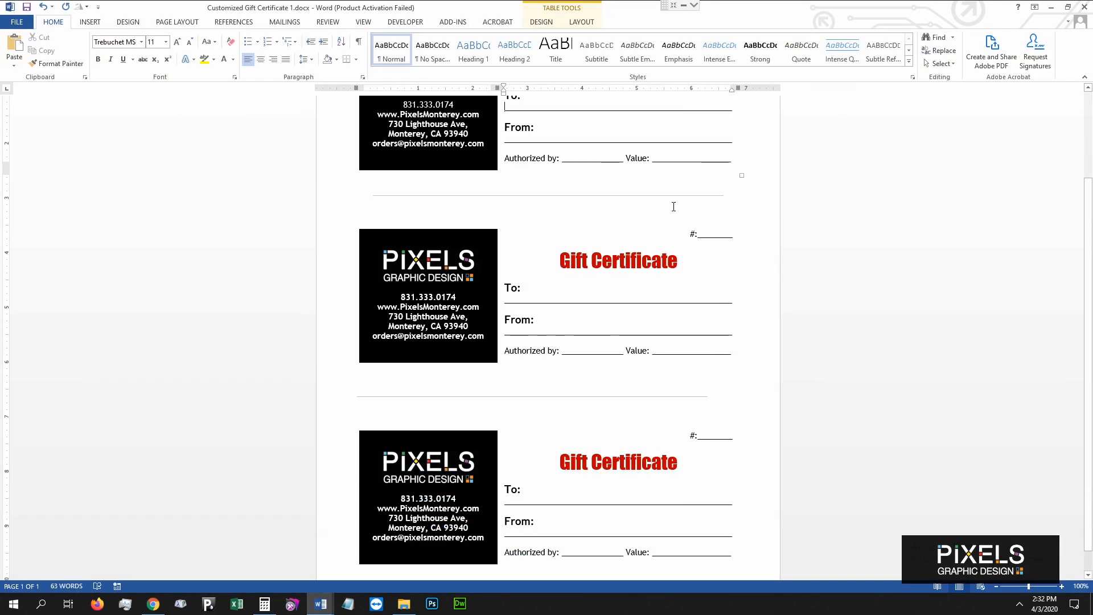
{"action": "scroll", "coordinate": [675, 207], "scroll_direction": "up", "scroll_amount": 3}
{"action": "scroll", "coordinate": [588, 302], "scroll_direction": "up", "scroll_amount": 3, "text": "ctrl"}
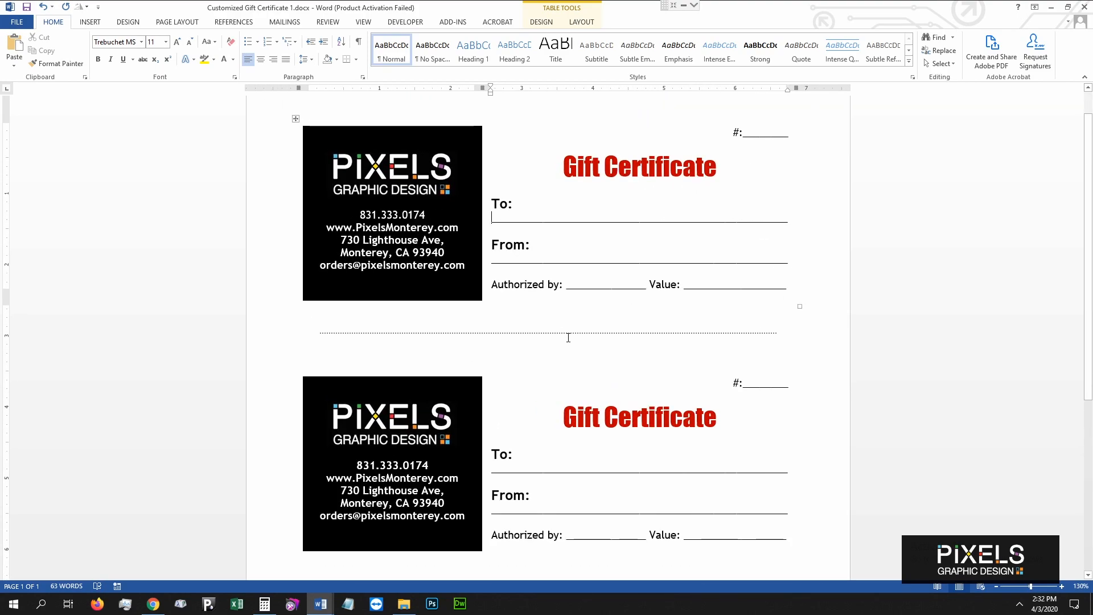
{"action": "scroll", "coordinate": [586, 380], "scroll_direction": "up", "scroll_amount": 6, "text": "ctrl"}
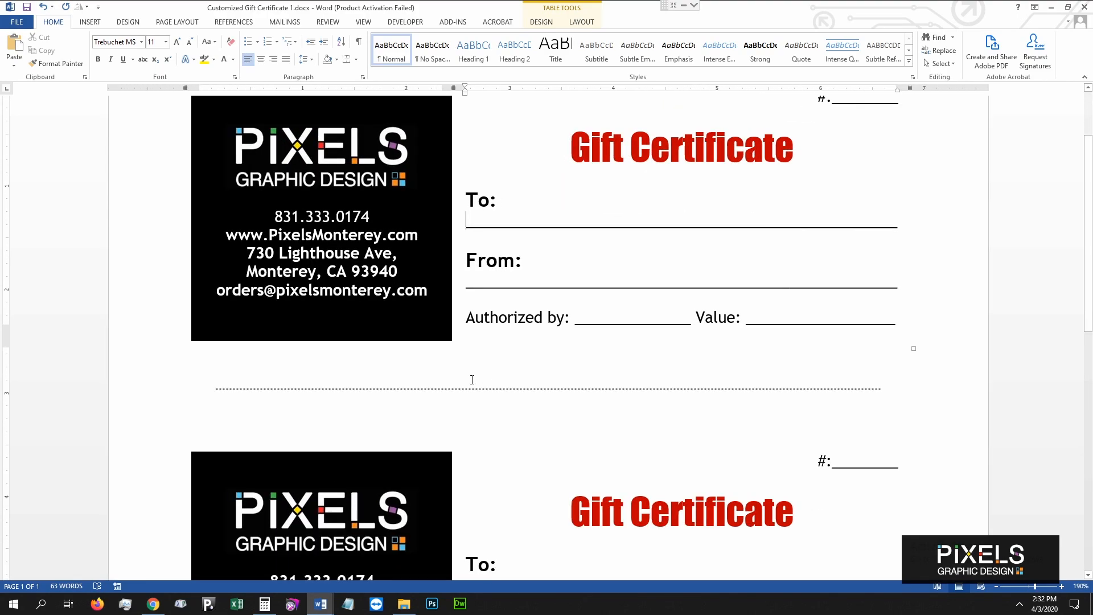
{"action": "scroll", "coordinate": [374, 398], "scroll_direction": "up", "scroll_amount": 3, "text": "ctrl"}
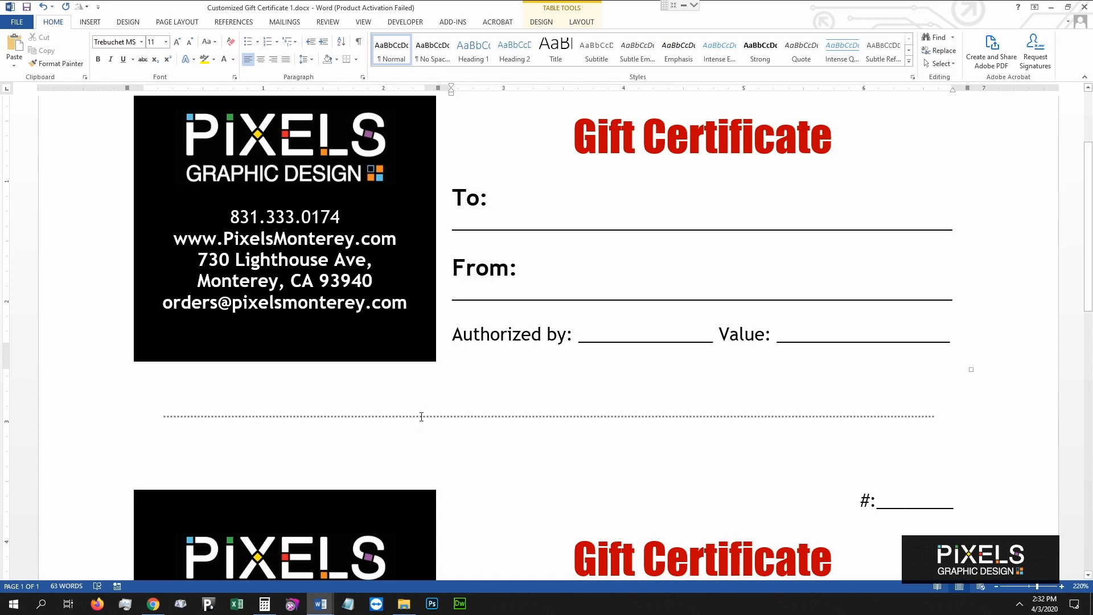
{"action": "scroll", "coordinate": [592, 464], "scroll_direction": "up", "scroll_amount": 4, "text": "ctrl"}
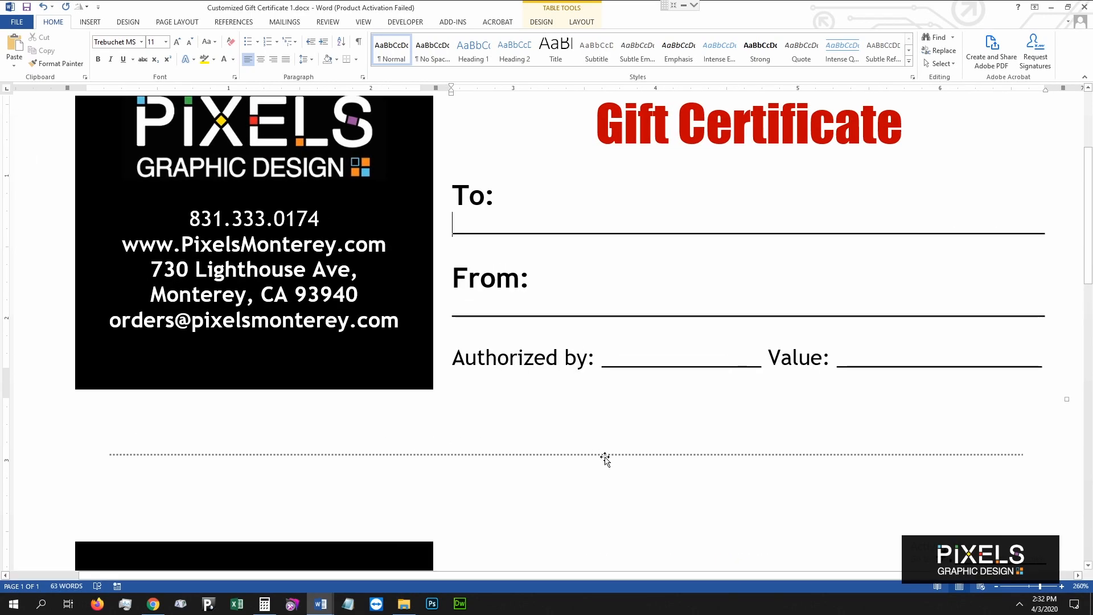
{"action": "left_click", "coordinate": [605, 455]}
{"action": "left_click", "coordinate": [593, 426]}
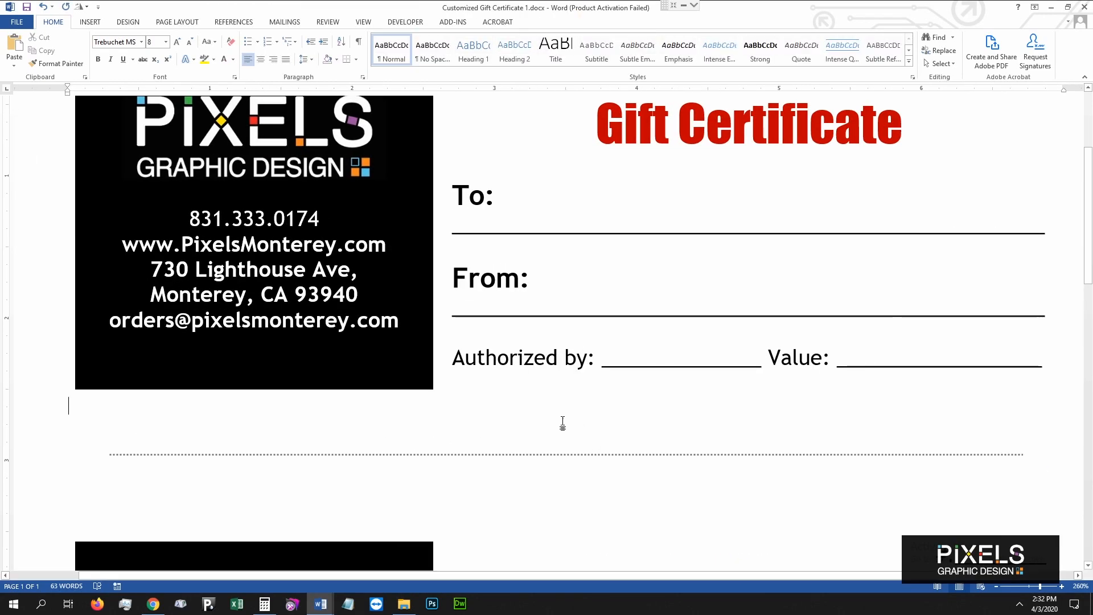
Open the Save As page for Customized Gift Certificate 1.docx.
{"action": "scroll", "coordinate": [535, 407], "scroll_direction": "down", "scroll_amount": 13}
{"action": "scroll", "coordinate": [542, 408], "scroll_direction": "down", "scroll_amount": 6}
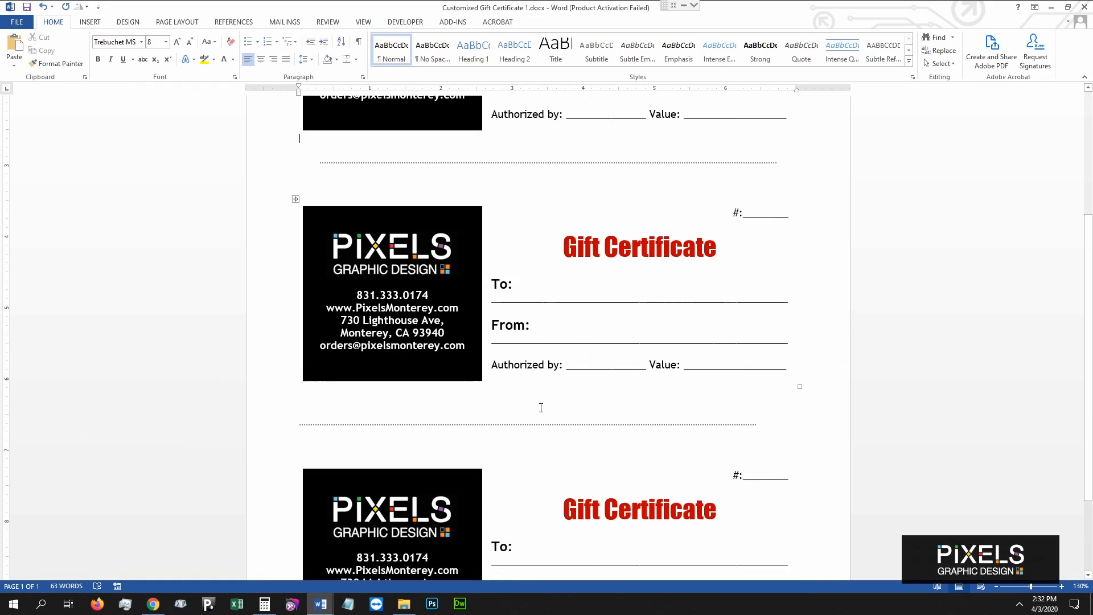
{"action": "scroll", "coordinate": [539, 401], "scroll_direction": "down", "scroll_amount": 4}
{"action": "scroll", "coordinate": [537, 389], "scroll_direction": "down", "scroll_amount": 2}
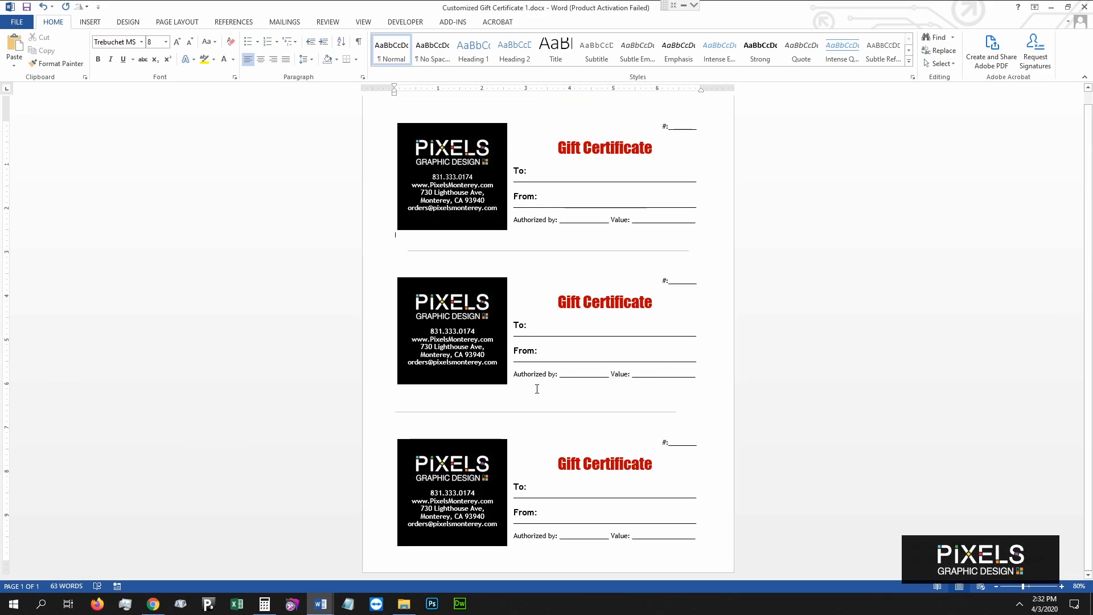
{"action": "left_click", "coordinate": [16, 22]}
{"action": "left_click", "coordinate": [40, 137]}
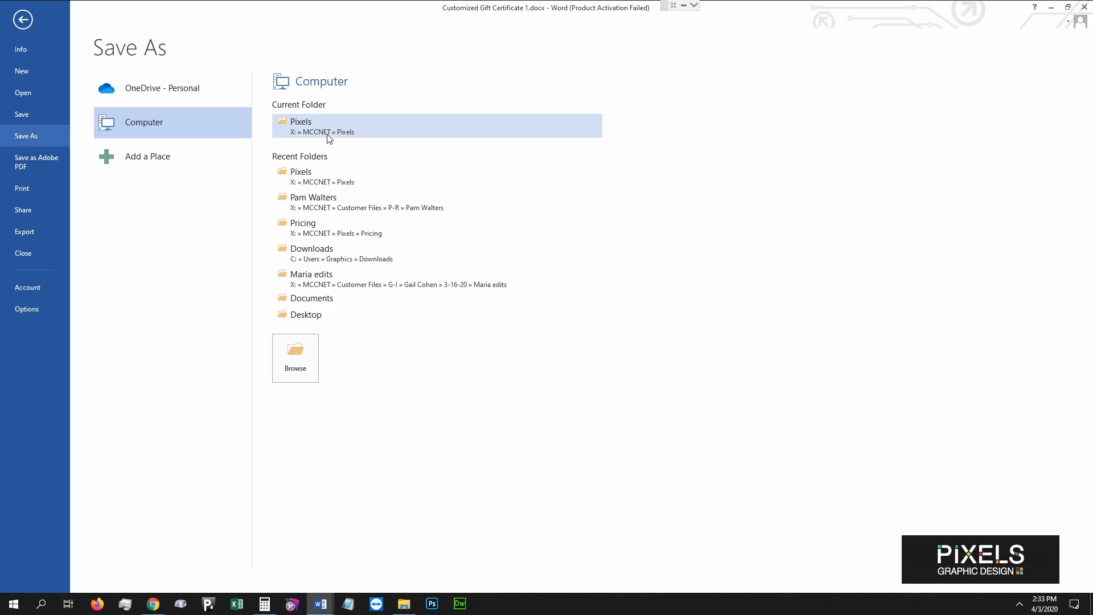
Save to the Pixels folder, replacing the existing Customized Gift Certificate 1.docx, and return to the document.
{"action": "left_click", "coordinate": [327, 131]}
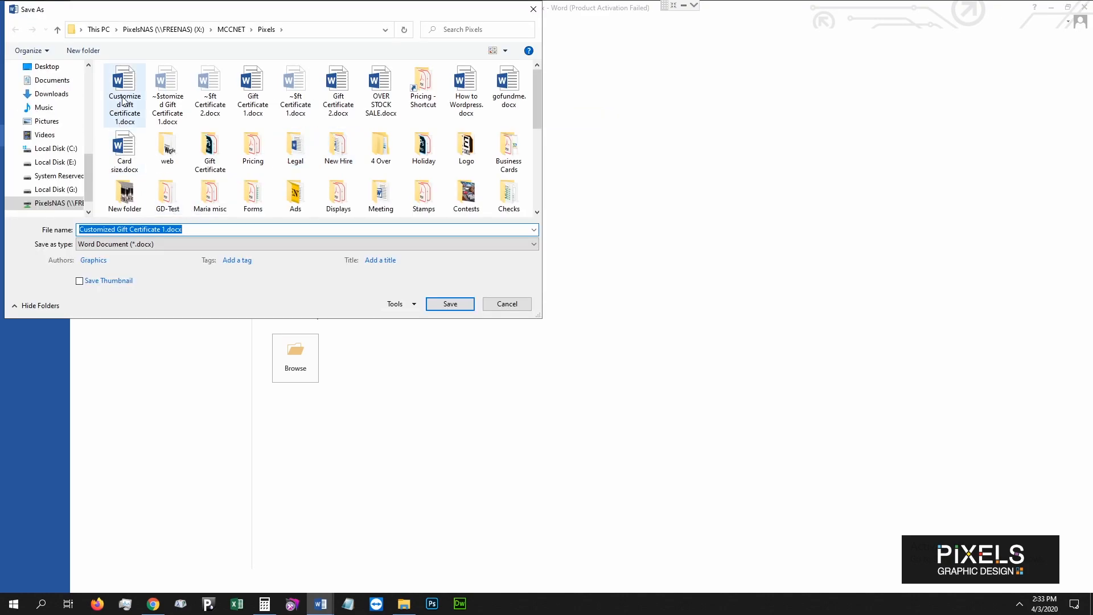
{"action": "left_click", "coordinate": [451, 305]}
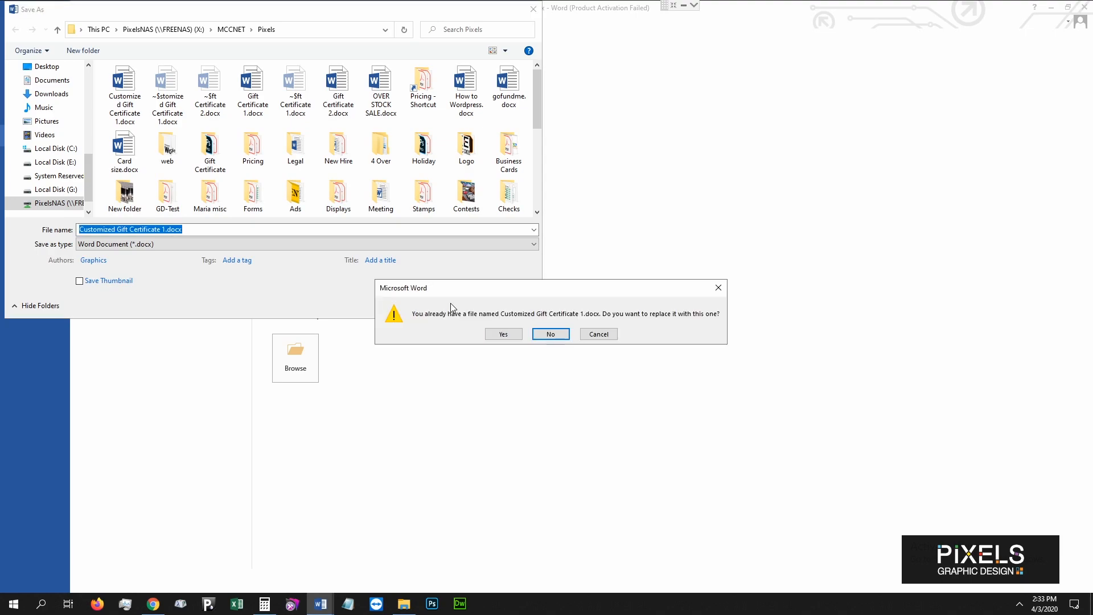
{"action": "left_click", "coordinate": [504, 335]}
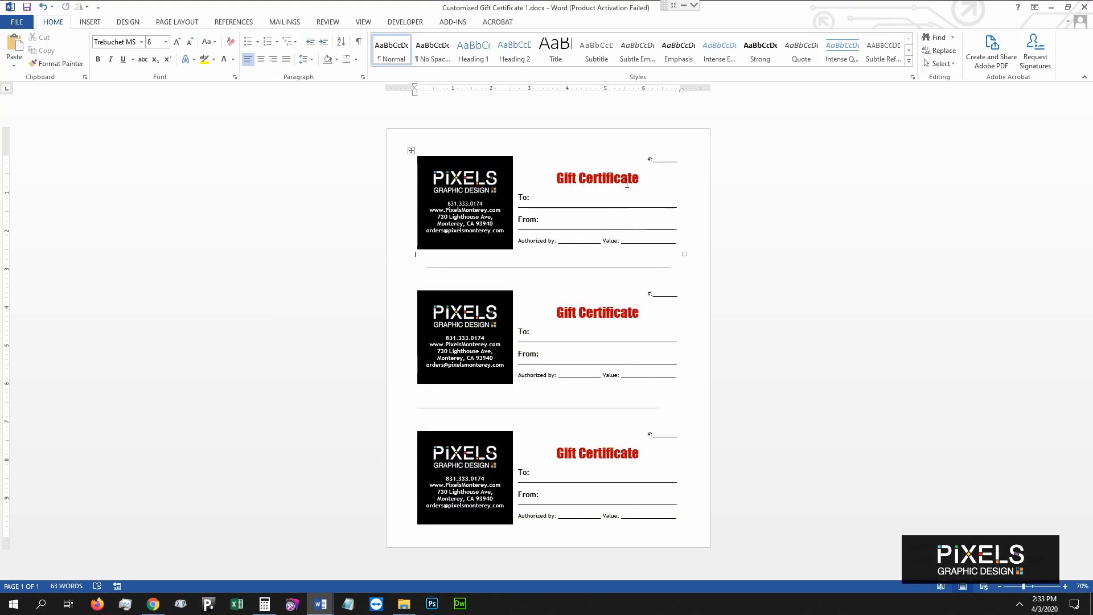
{"action": "left_click", "coordinate": [412, 606]}
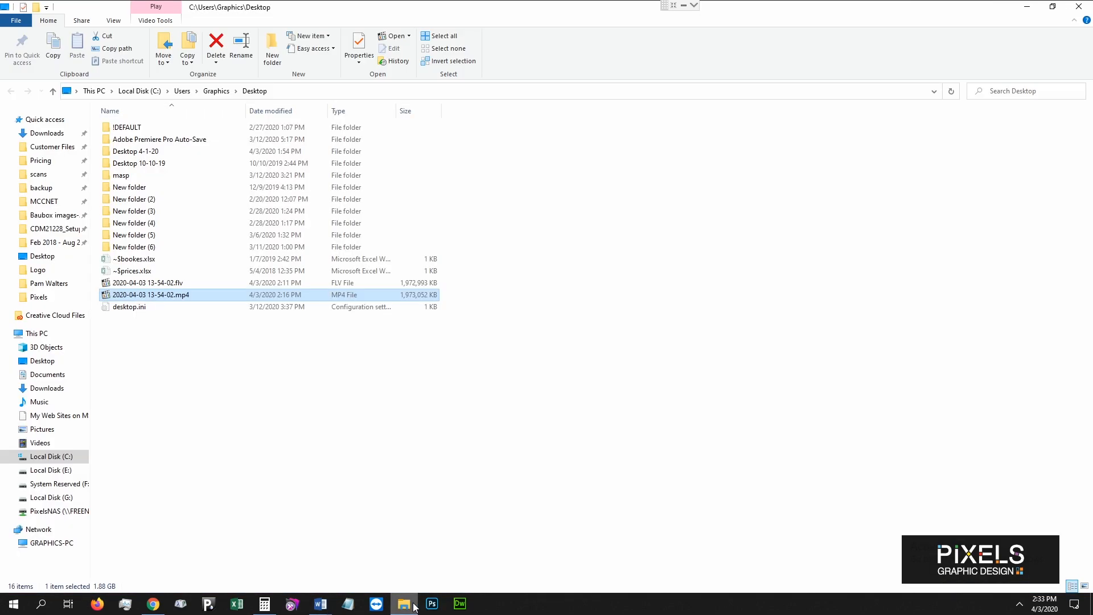
{"action": "left_click", "coordinate": [413, 605]}
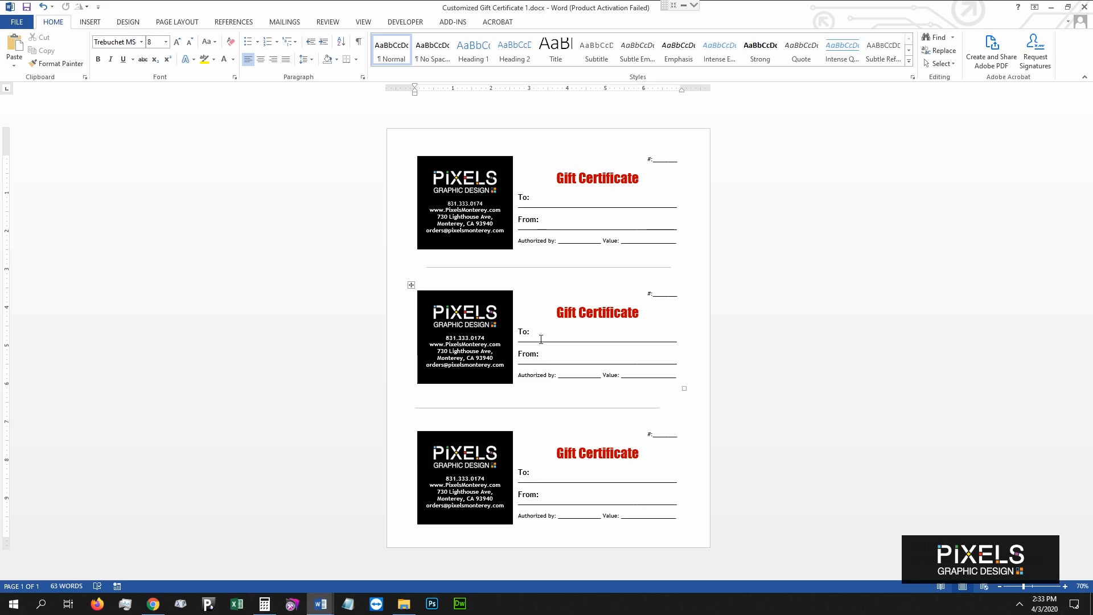
In Chrome, open Gift Certificate 1a from the Service Specials Google Docs folder.
{"action": "left_click", "coordinate": [155, 603]}
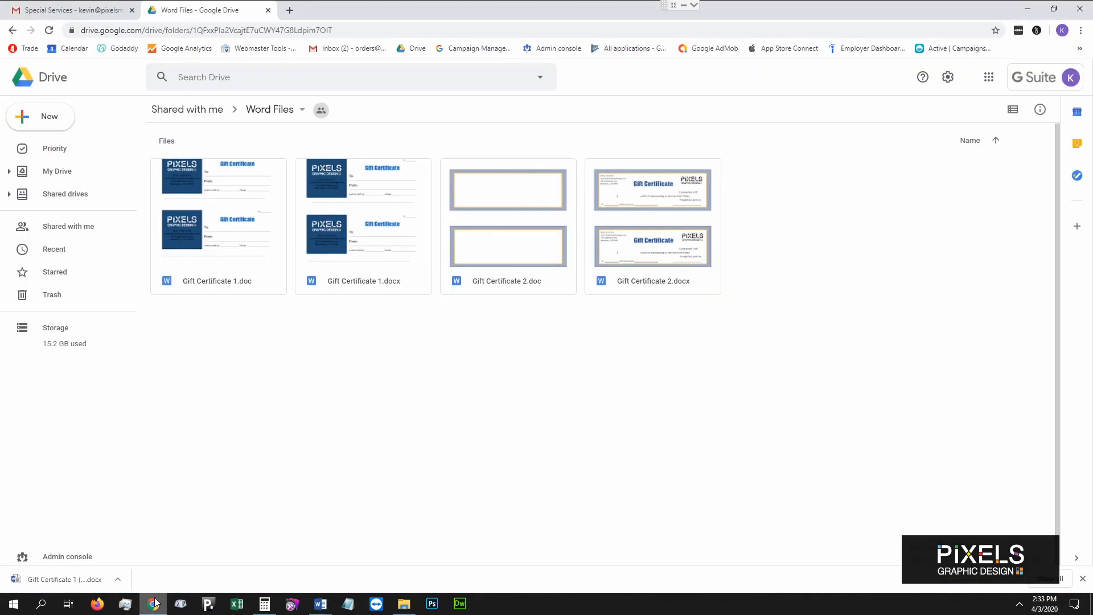
{"action": "left_click", "coordinate": [12, 30]}
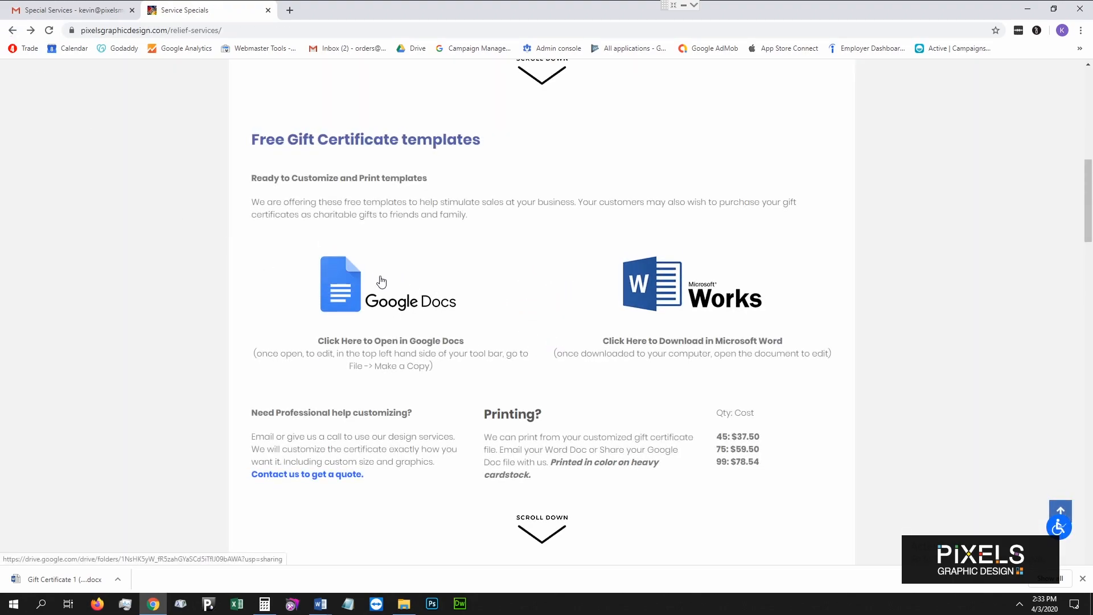
{"action": "left_click", "coordinate": [421, 306]}
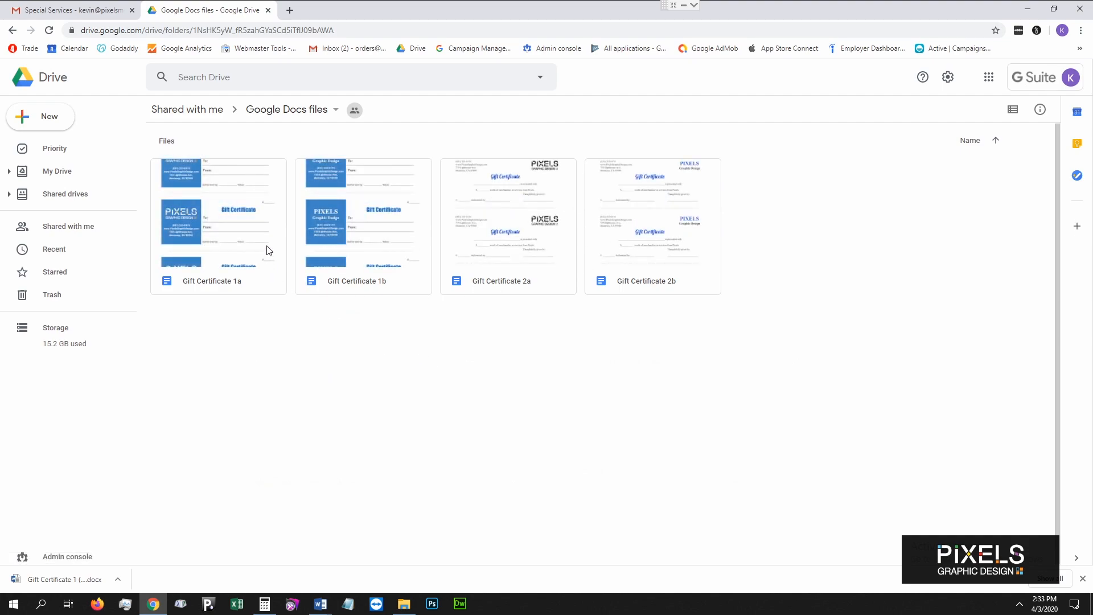
{"action": "double_click", "coordinate": [246, 239]}
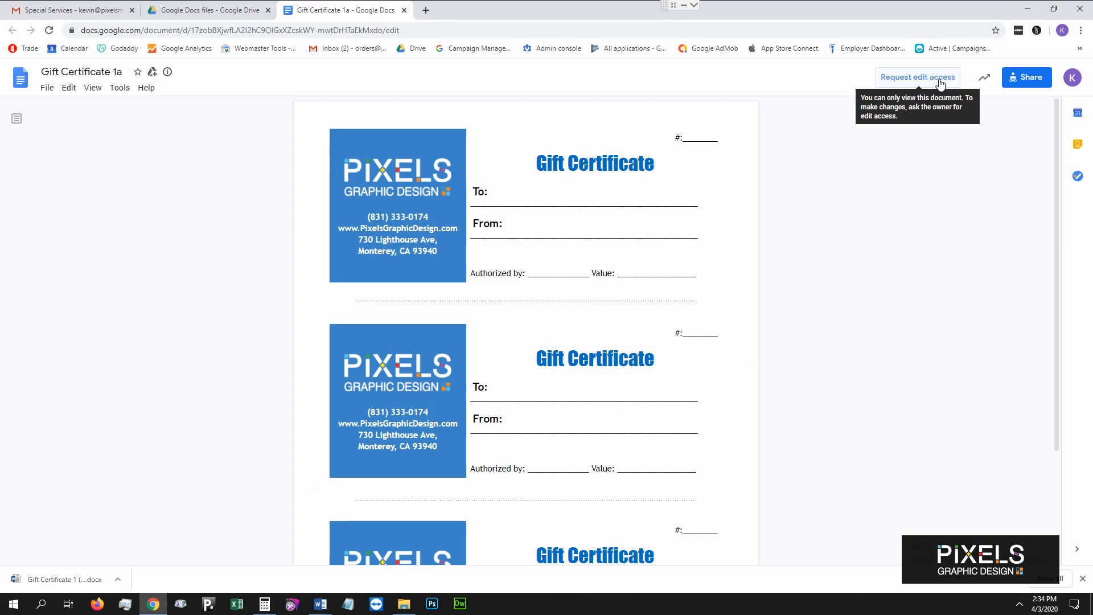
Make a copy of the template named Customized Gift Certificate 1a.
{"action": "left_click", "coordinate": [48, 91]}
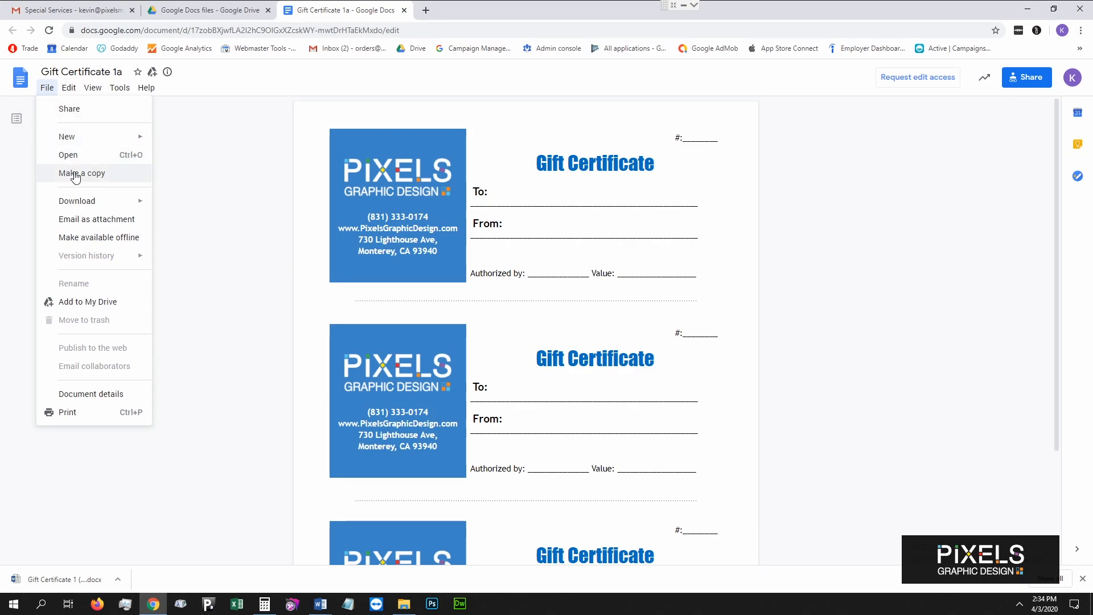
{"action": "left_click", "coordinate": [75, 173]}
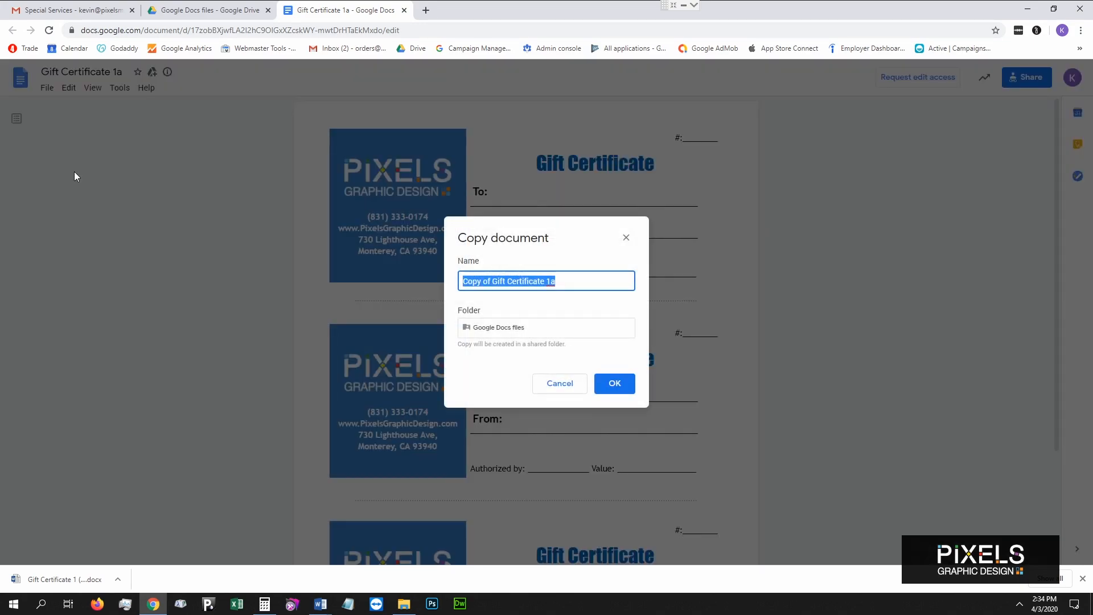
{"action": "left_click", "coordinate": [497, 282]}
{"action": "left_click", "coordinate": [457, 279], "text": "shift"}
{"action": "type", "text": "Customi"}
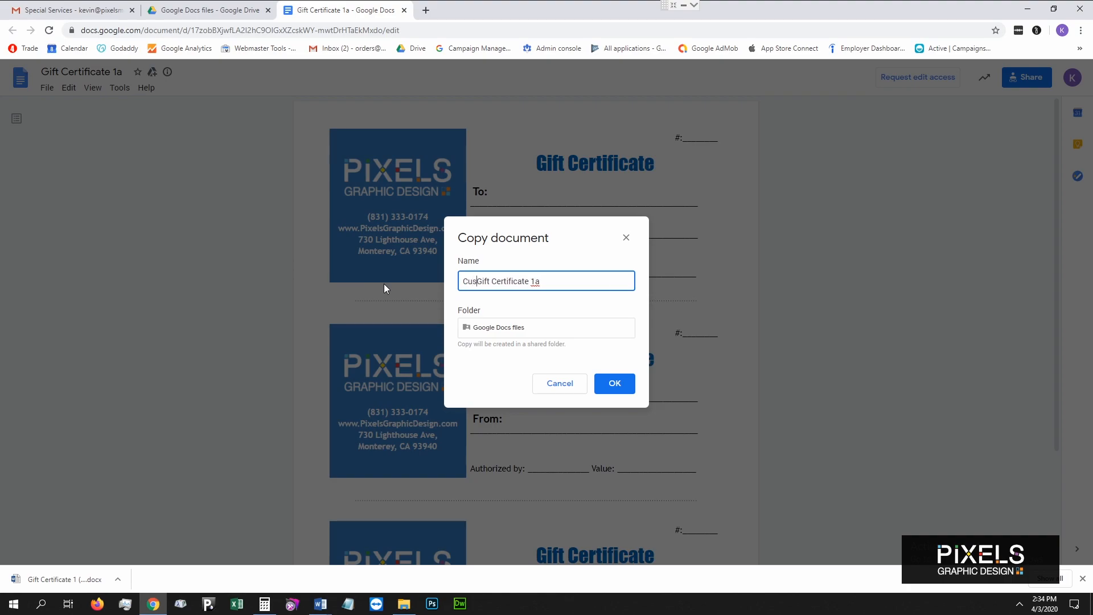
{"action": "type", "text": "zed"}
{"action": "key", "text": "Return"}
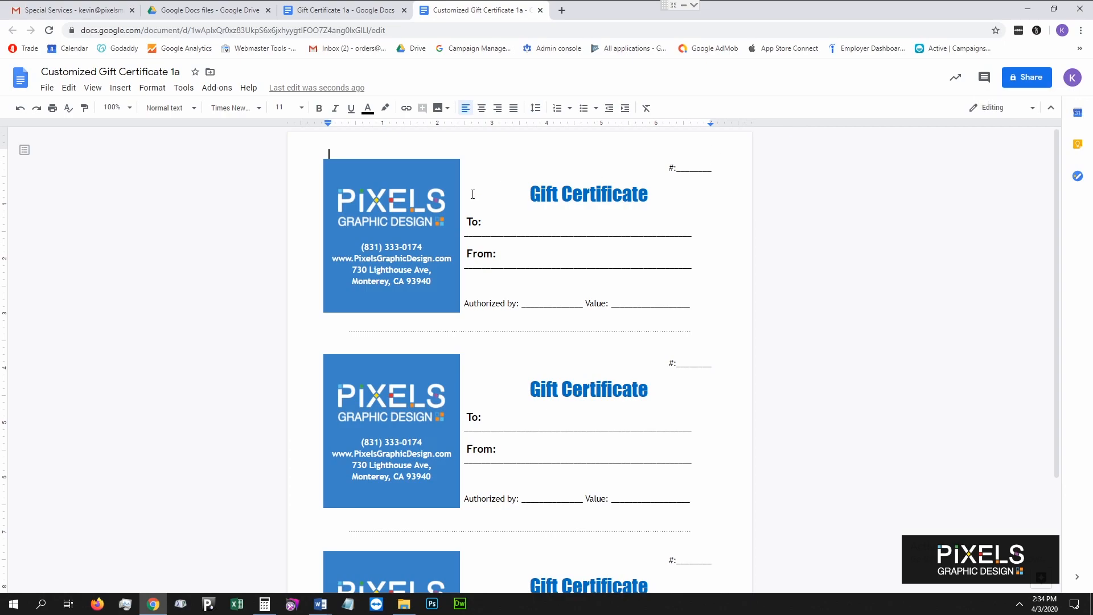
Change the first 'Gift Certificate' heading from blue to bright red.
{"action": "left_click_drag", "start_coordinate": [532, 193], "coordinate": [645, 191]}
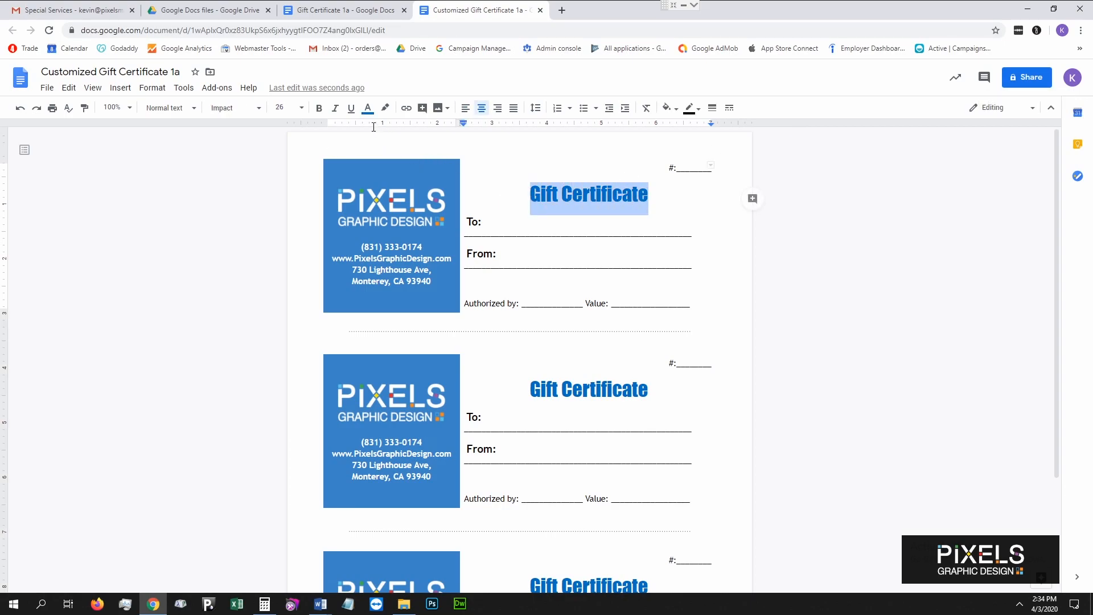
{"action": "left_click", "coordinate": [367, 108]}
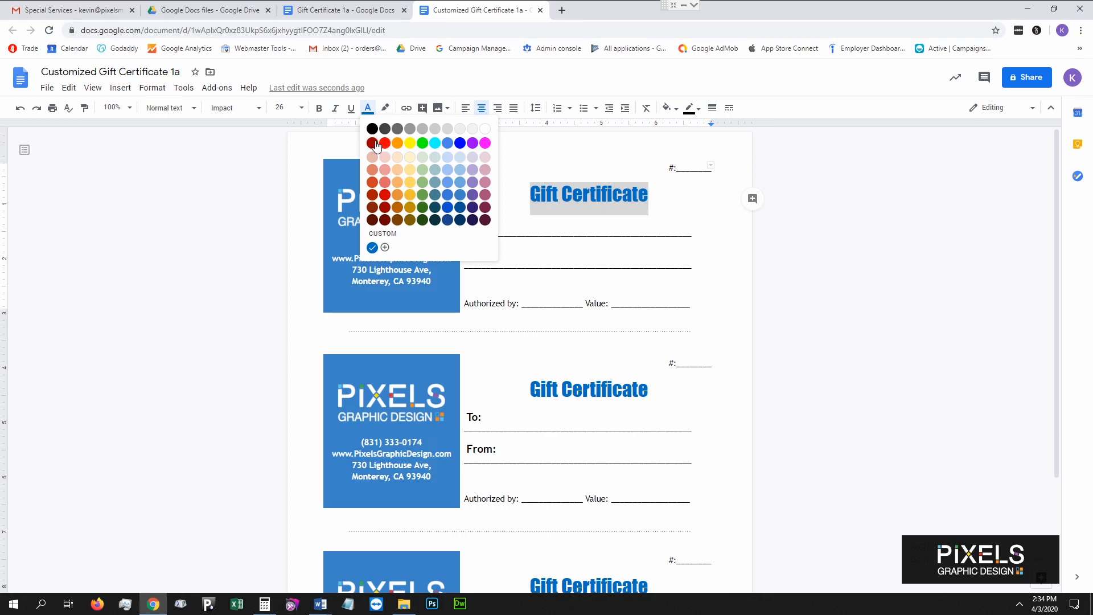
{"action": "left_click", "coordinate": [374, 143]}
{"action": "left_click", "coordinate": [559, 194]}
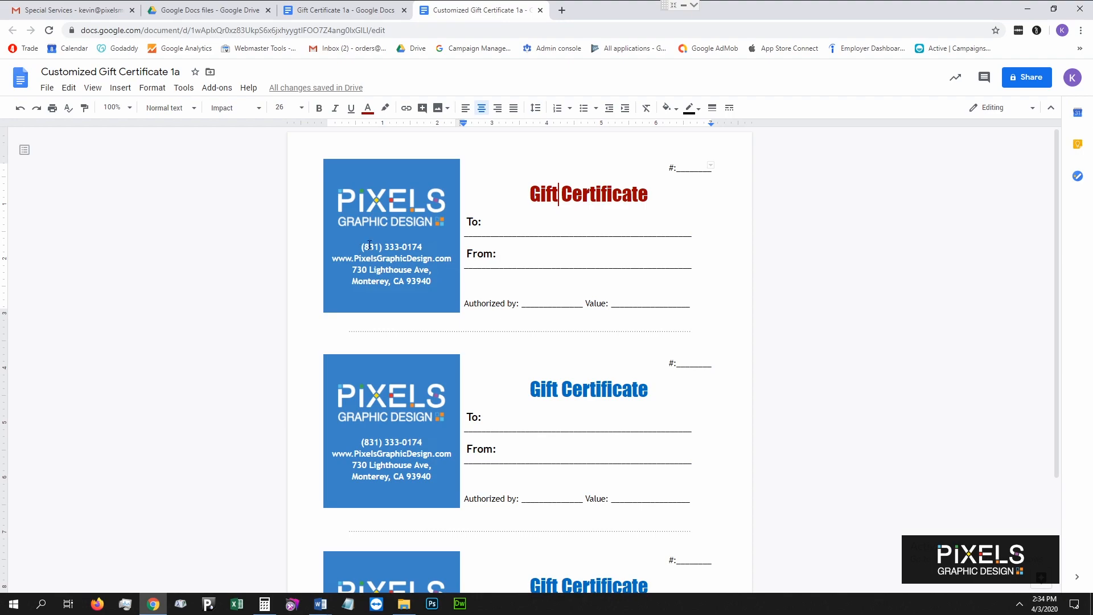
{"action": "left_click_drag", "start_coordinate": [528, 197], "coordinate": [648, 198]}
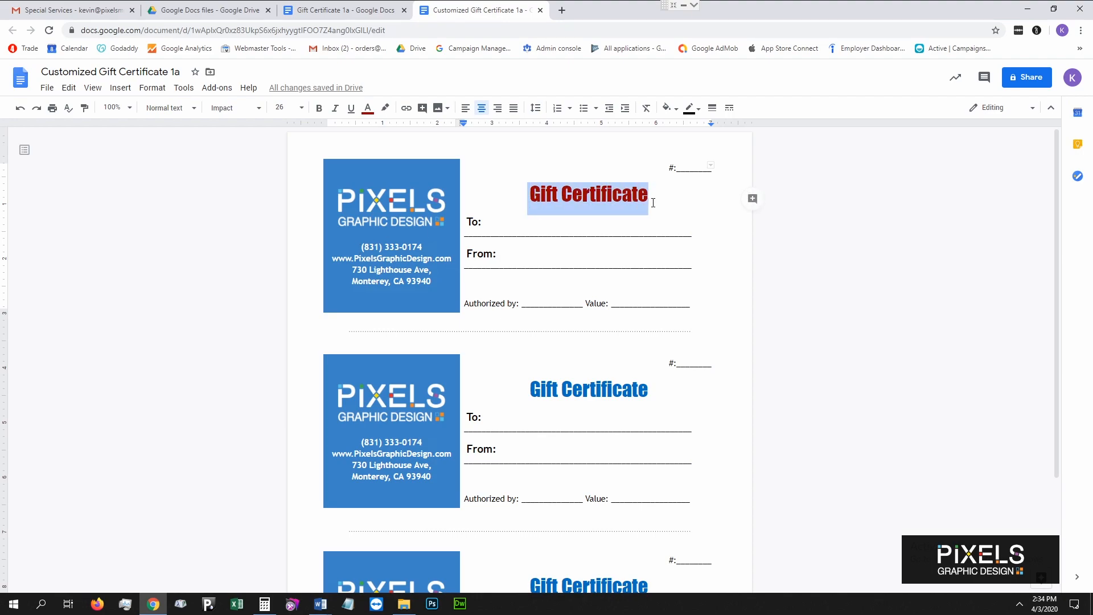
{"action": "left_click", "coordinate": [369, 108]}
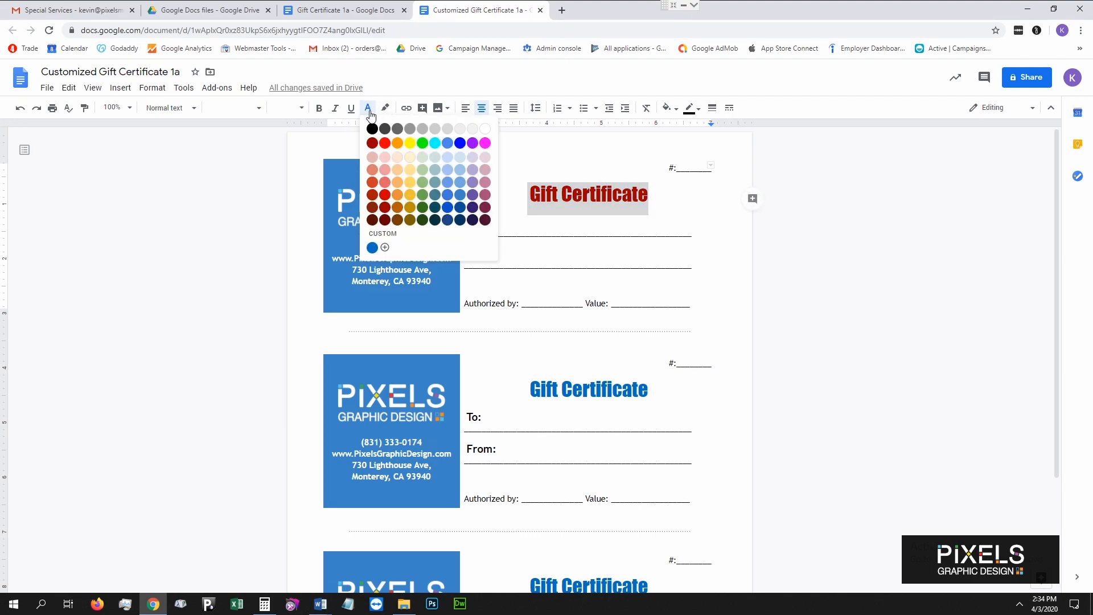
{"action": "left_click", "coordinate": [385, 195]}
{"action": "left_click", "coordinate": [559, 194]}
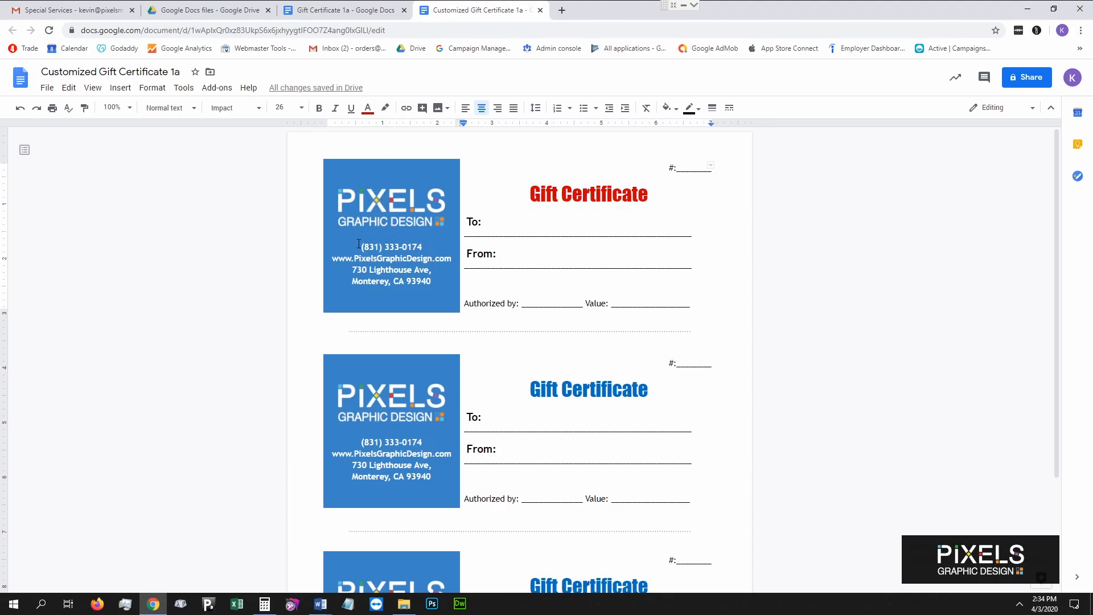
{"action": "left_click_drag", "start_coordinate": [359, 244], "coordinate": [424, 283]}
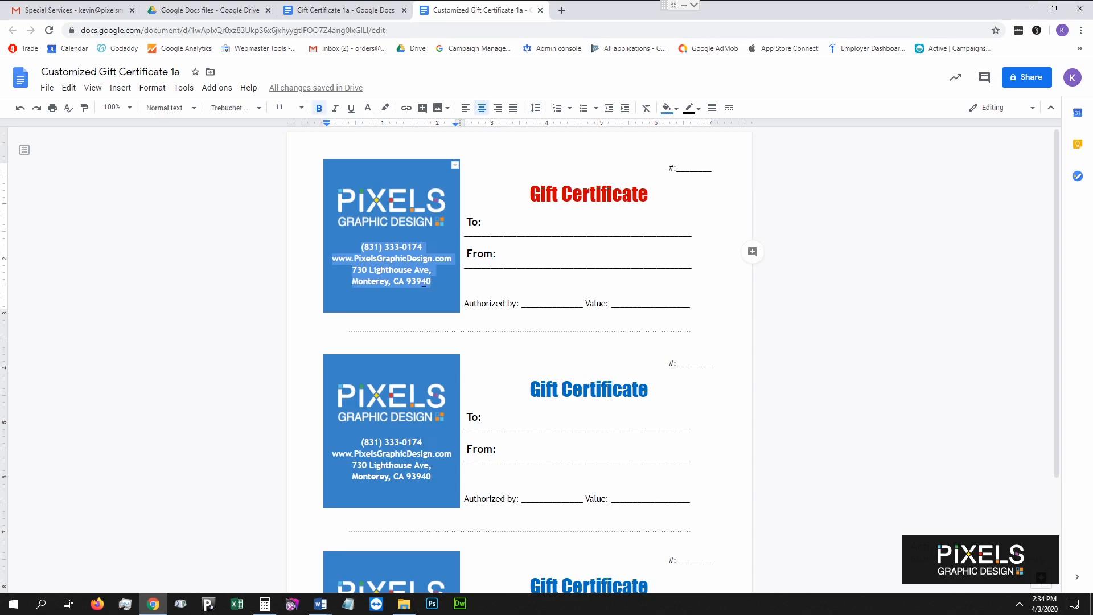
Reformat the phone number with dots in place of the parentheses and hyphen.
{"action": "left_click", "coordinate": [382, 246]}
{"action": "key", "text": "BackSpace"}
{"action": "key", "text": "BackSpace"}
{"action": "type", "text": "."}
{"action": "key", "text": "BackSpace"}
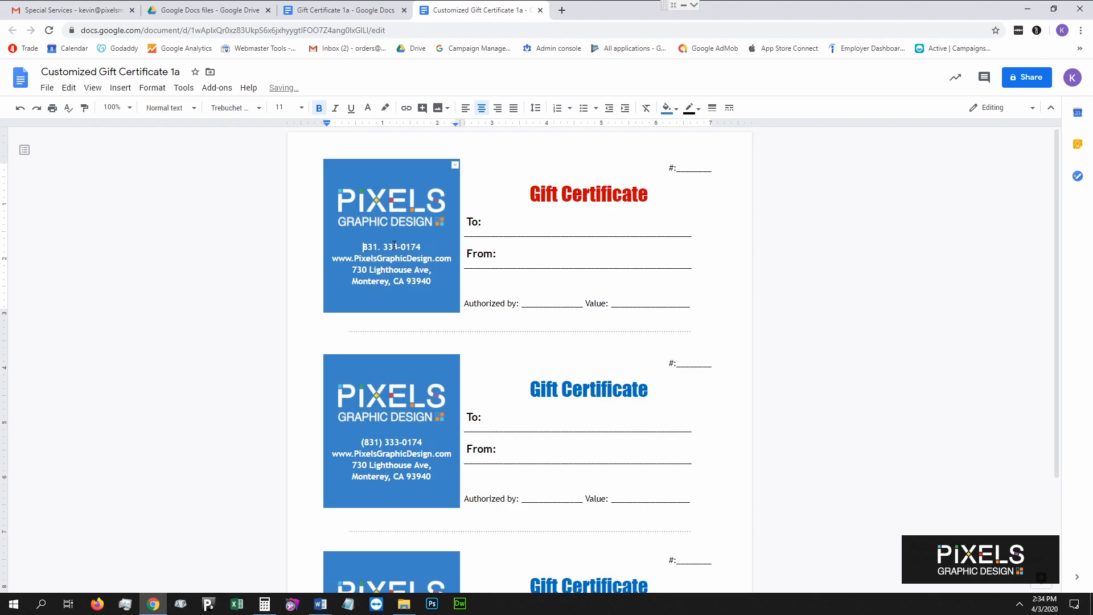
{"action": "left_click", "coordinate": [405, 249]}
{"action": "key", "text": "BackSpace"}
{"action": "type", "text": "."}
{"action": "left_click_drag", "start_coordinate": [402, 260], "coordinate": [430, 261]}
{"action": "key", "text": "BackSpace"}
{"action": "type", "text": "Monterey"}
{"action": "left_click_drag", "start_coordinate": [437, 273], "coordinate": [436, 284]}
{"action": "key", "text": "Return"}
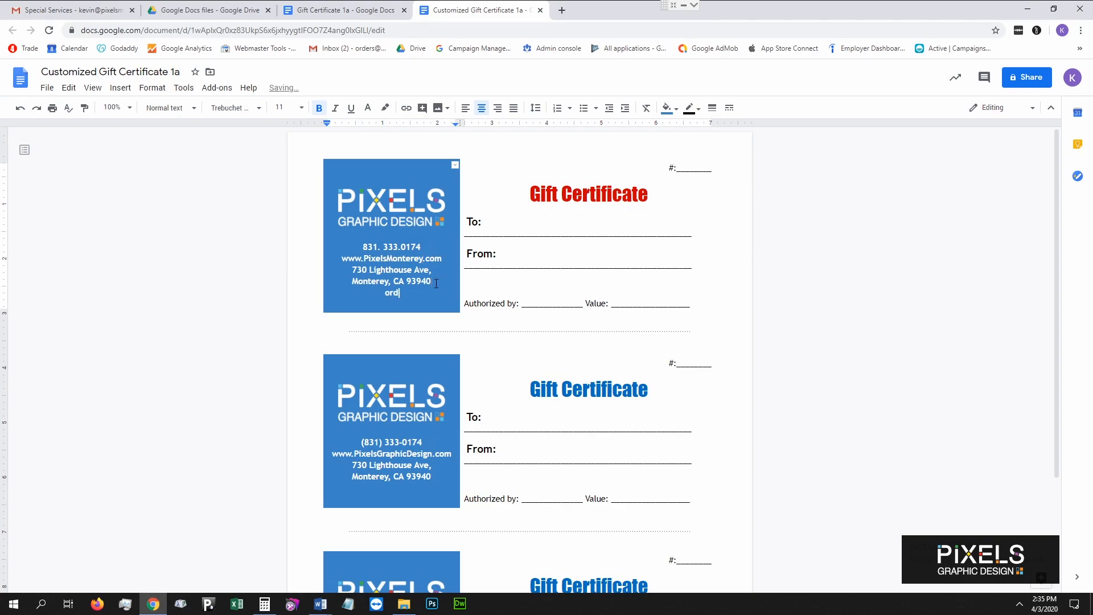
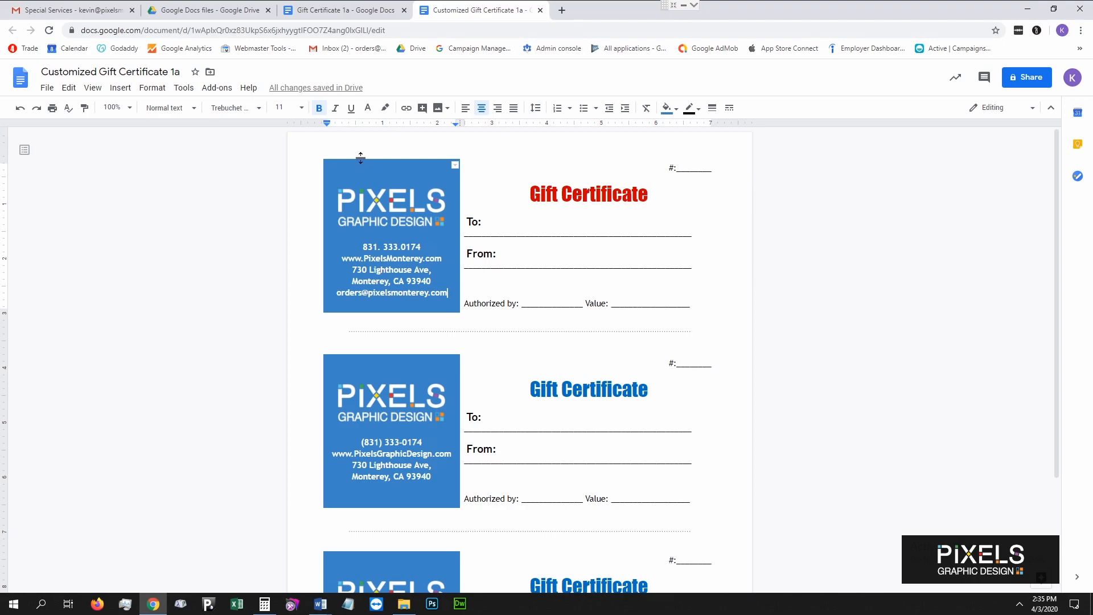
Replace the old logo with the black-background Pixels logo file uploaded from the computer.
{"action": "left_click", "coordinate": [378, 195]}
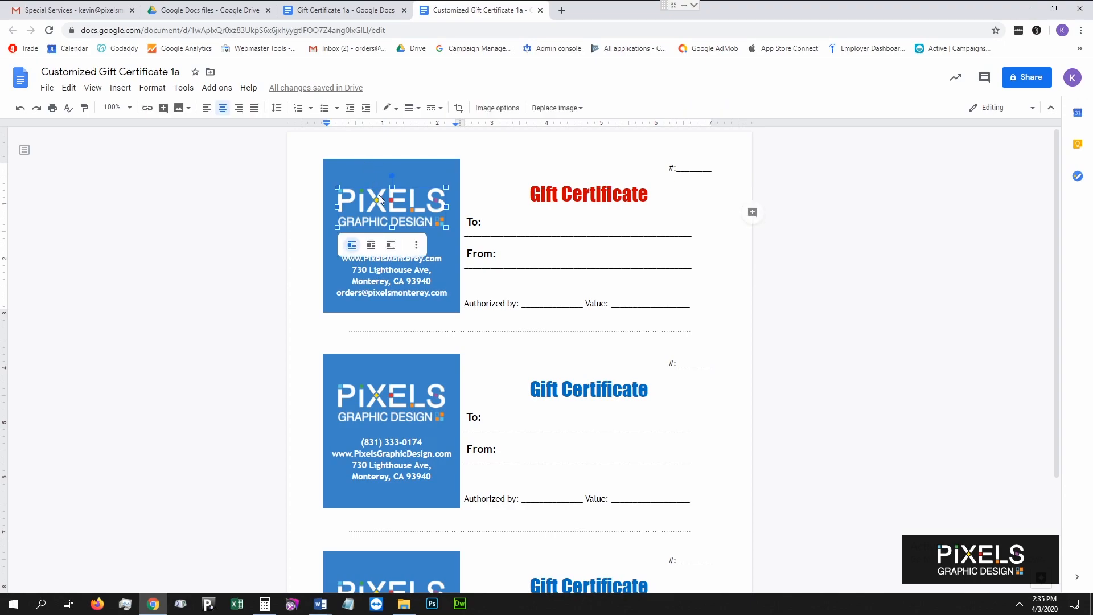
{"action": "left_click", "coordinate": [120, 87]}
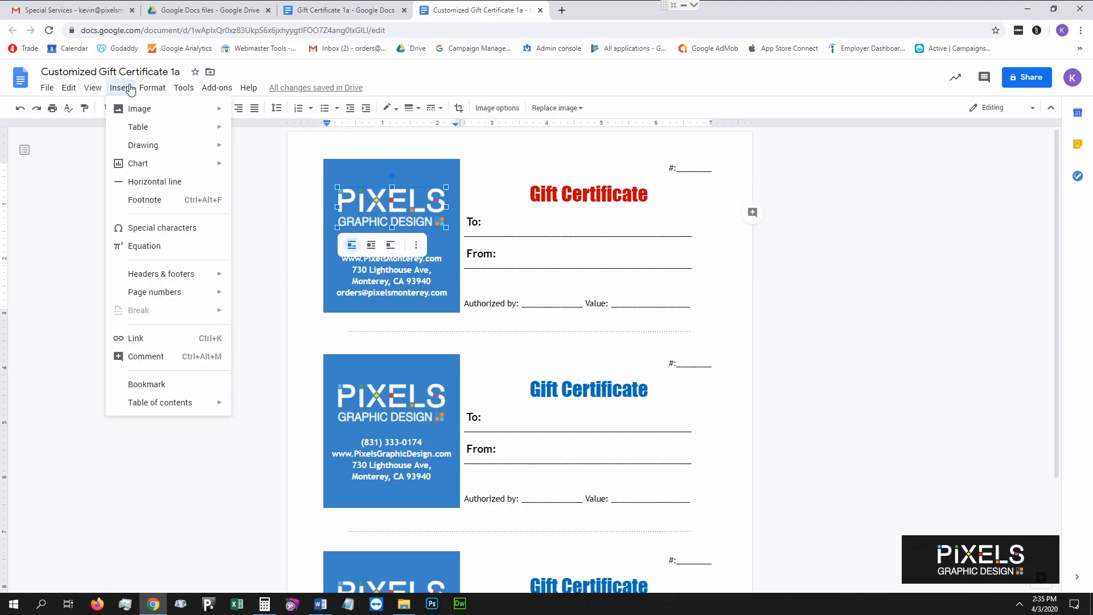
{"action": "right_click", "coordinate": [371, 203]}
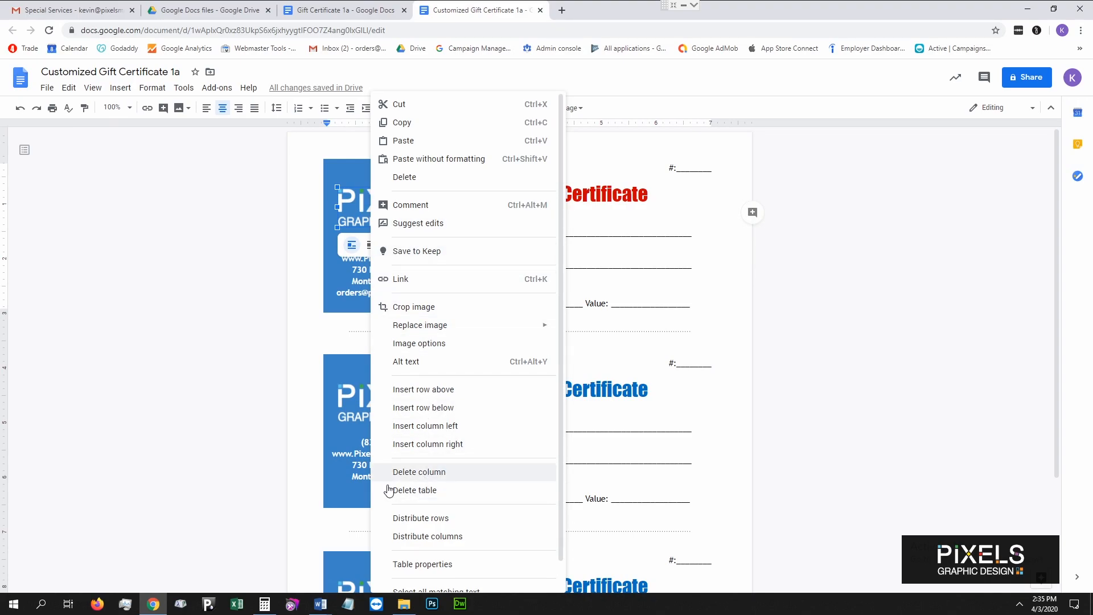
{"action": "left_click", "coordinate": [344, 272]}
{"action": "left_click", "coordinate": [411, 205]}
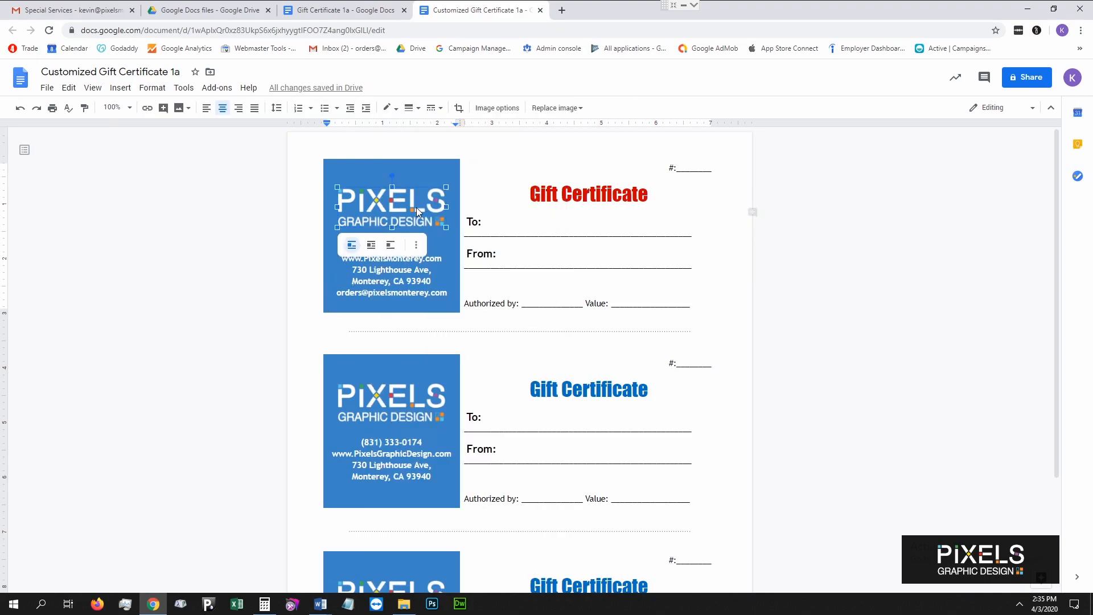
{"action": "left_click", "coordinate": [119, 91]}
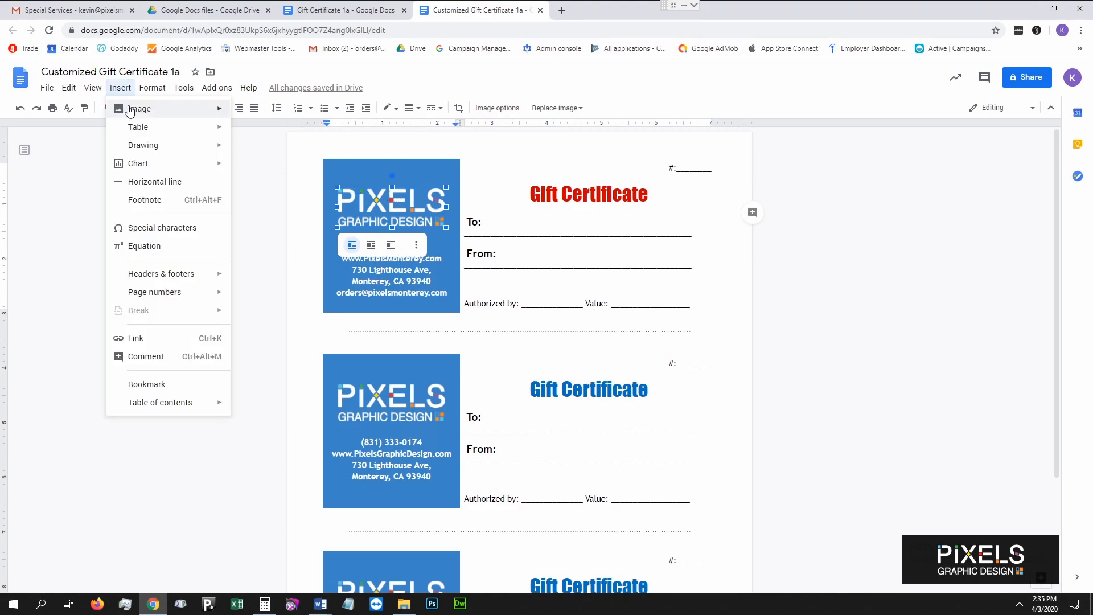
{"action": "mouse_move", "coordinate": [153, 111]}
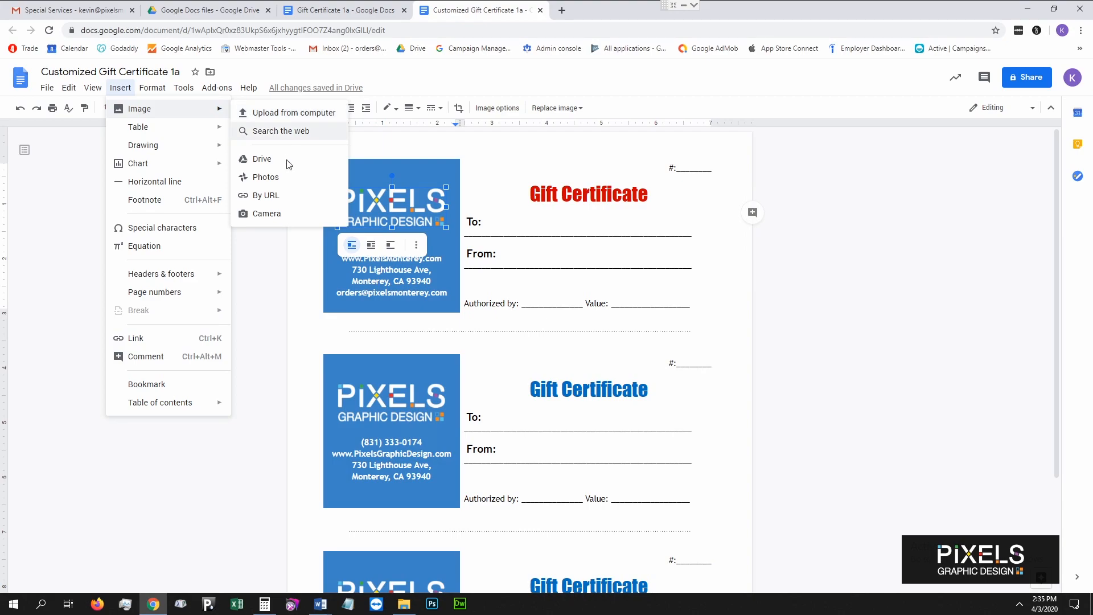
{"action": "left_click", "coordinate": [293, 116]}
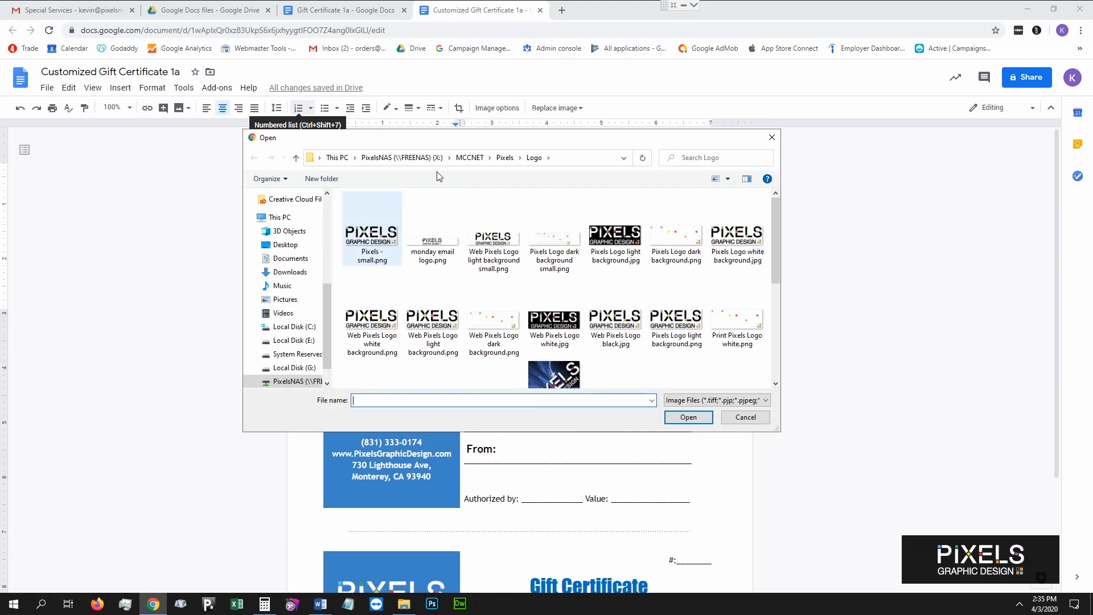
{"action": "left_click_drag", "start_coordinate": [609, 137], "coordinate": [821, 133]}
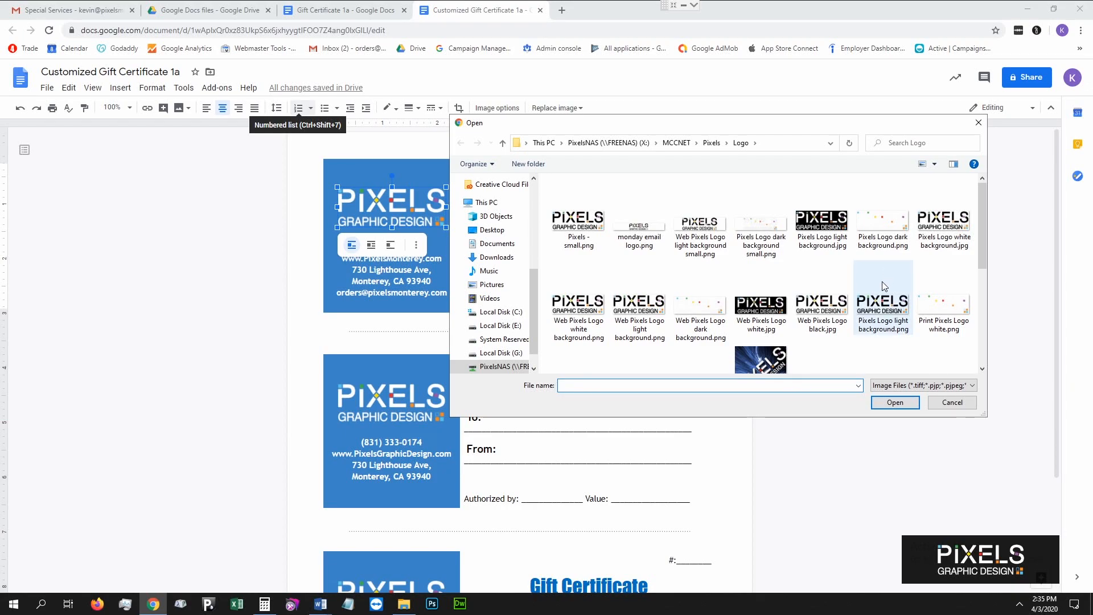
{"action": "double_click", "coordinate": [837, 228]}
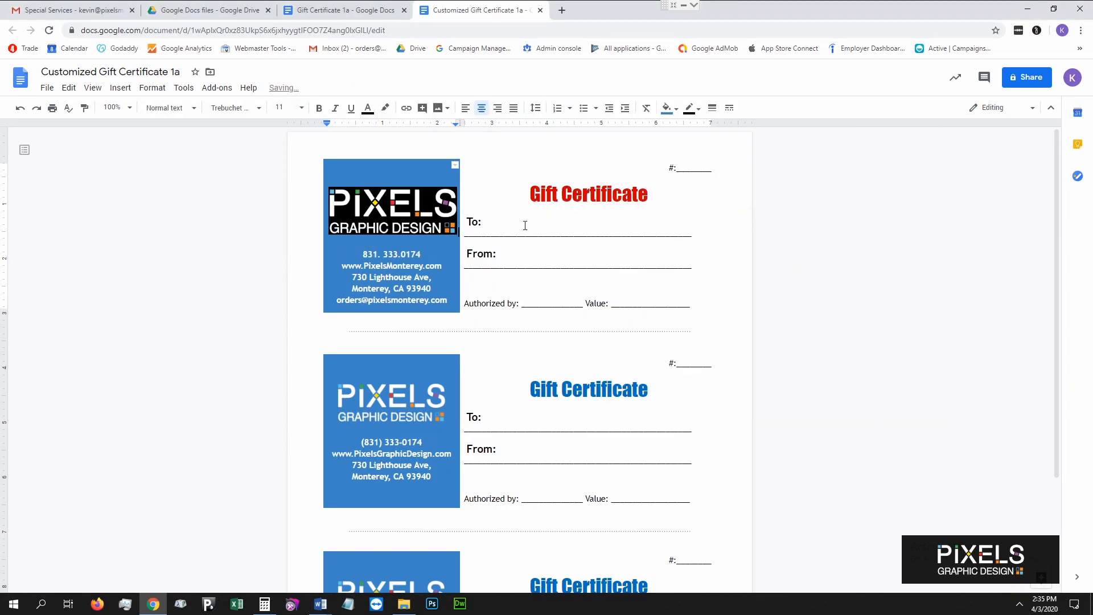
Shrink the new logo so it fits inside the panel.
{"action": "left_click", "coordinate": [449, 222]}
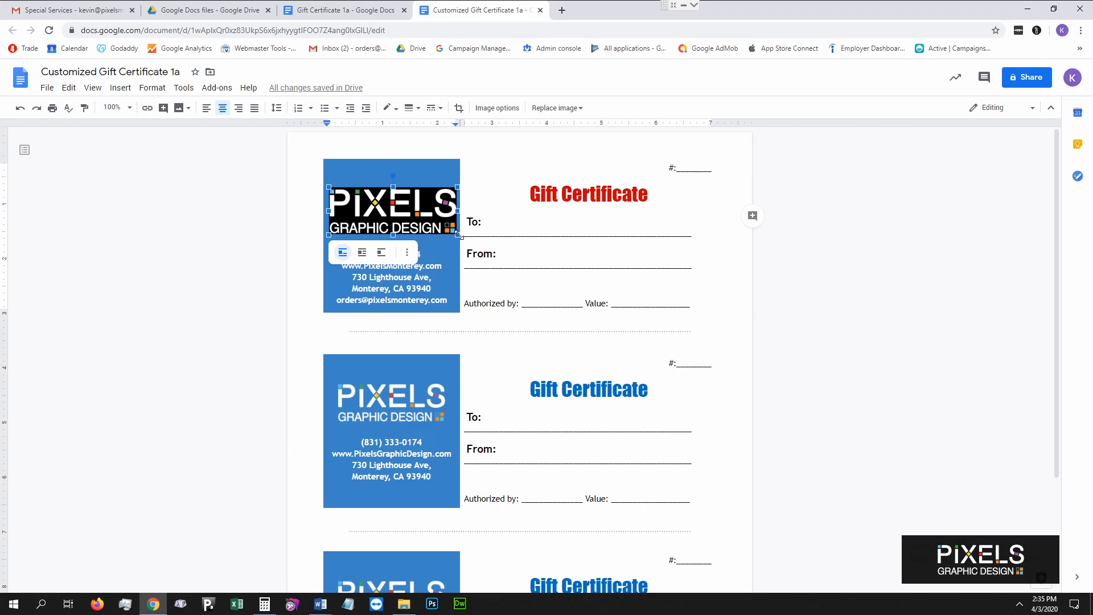
{"action": "left_click_drag", "start_coordinate": [457, 234], "coordinate": [447, 231]}
{"action": "left_click", "coordinate": [482, 209]}
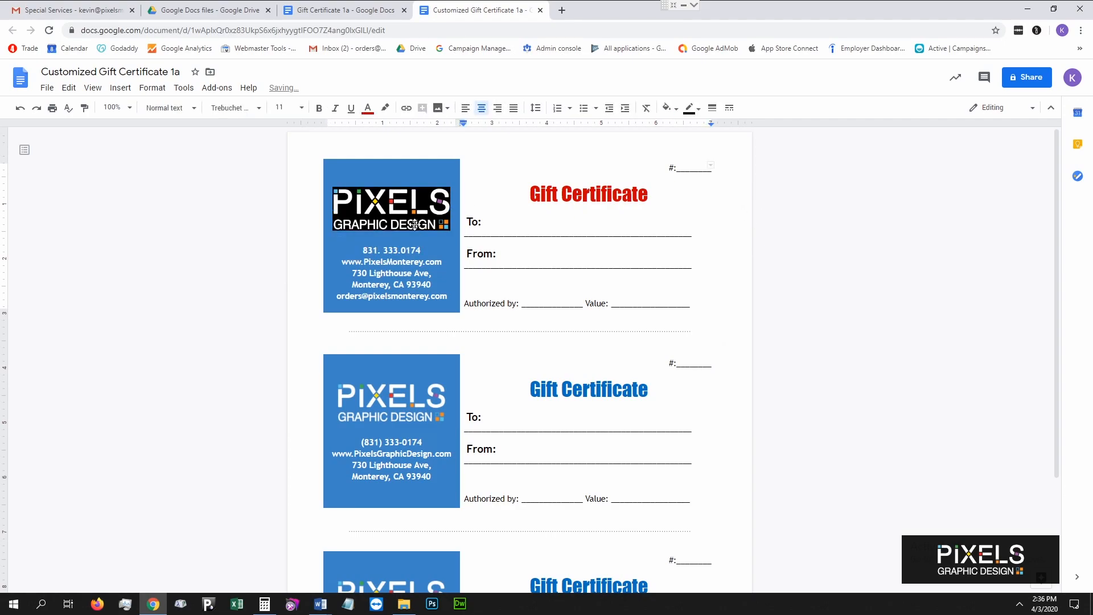
{"action": "left_click", "coordinate": [416, 178]}
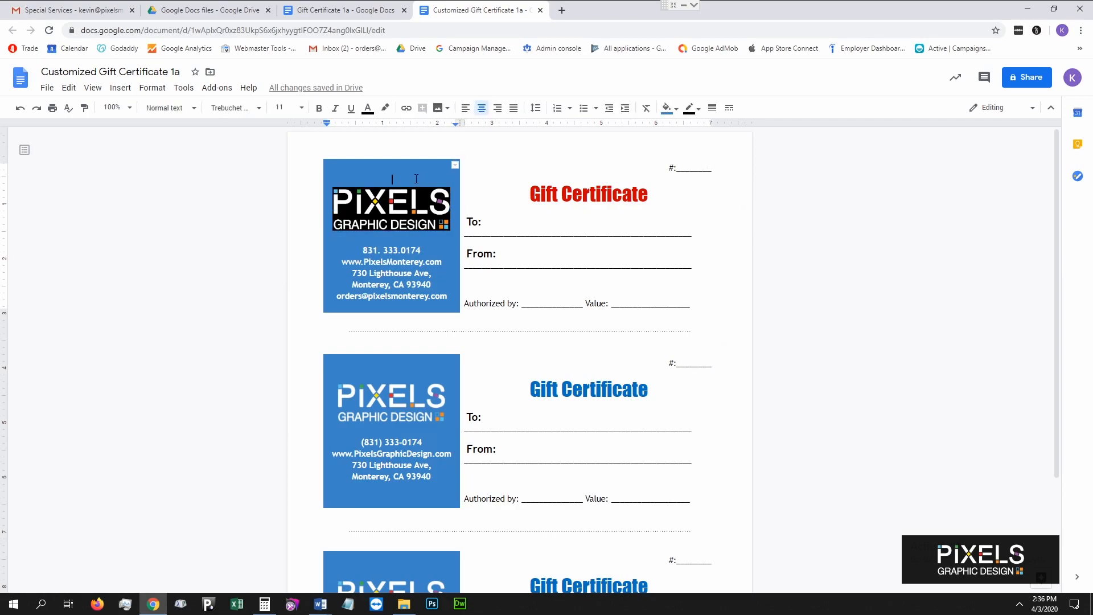
{"action": "key", "text": "BackSpace"}
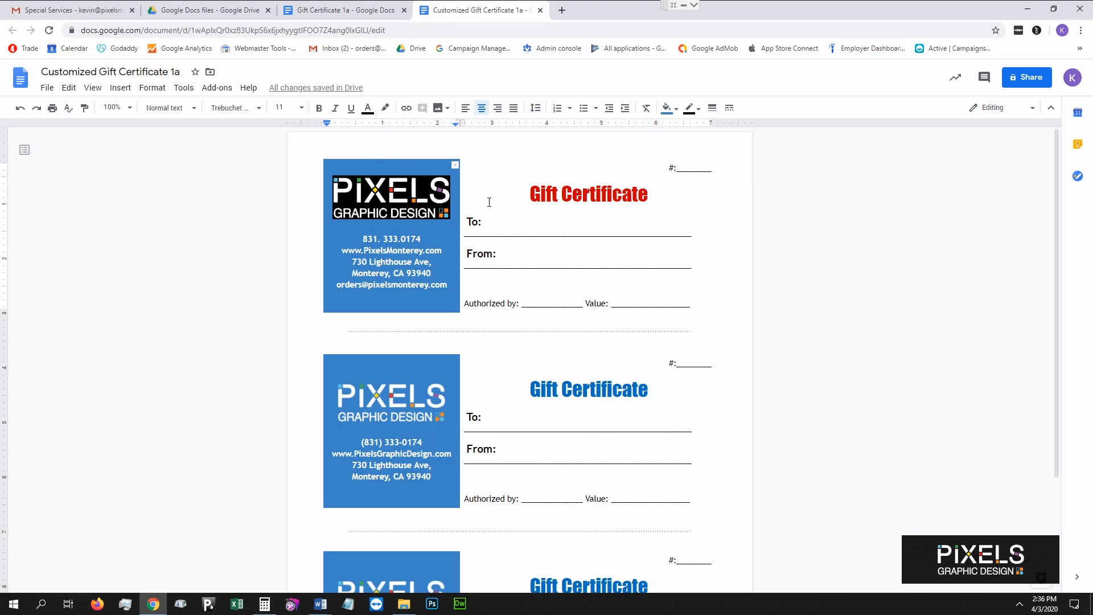
{"action": "key", "text": "ctrl+z"}
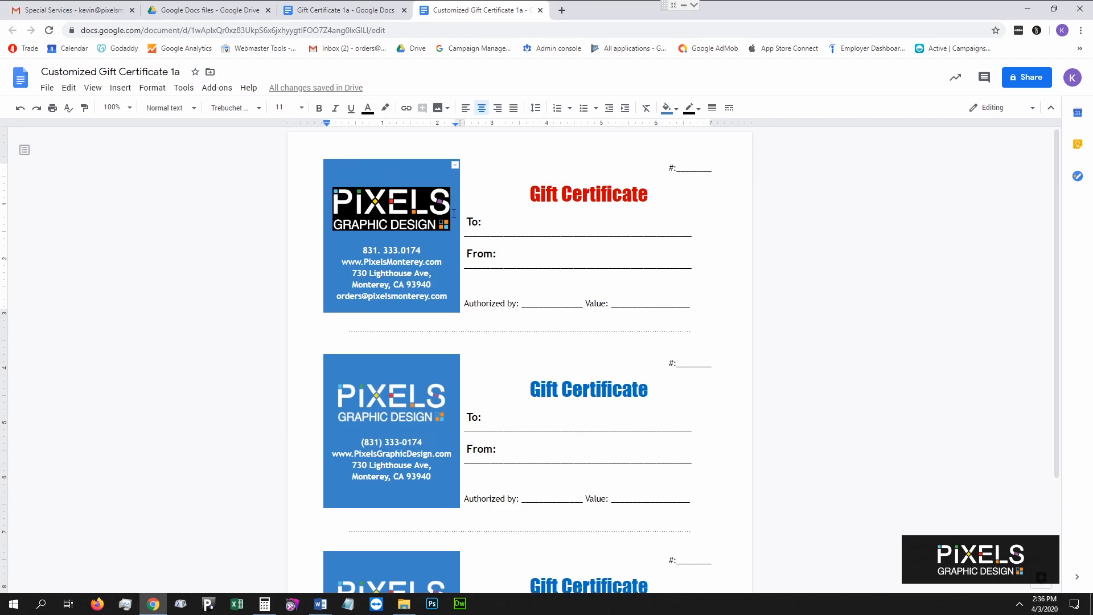
{"action": "left_click", "coordinate": [339, 158]}
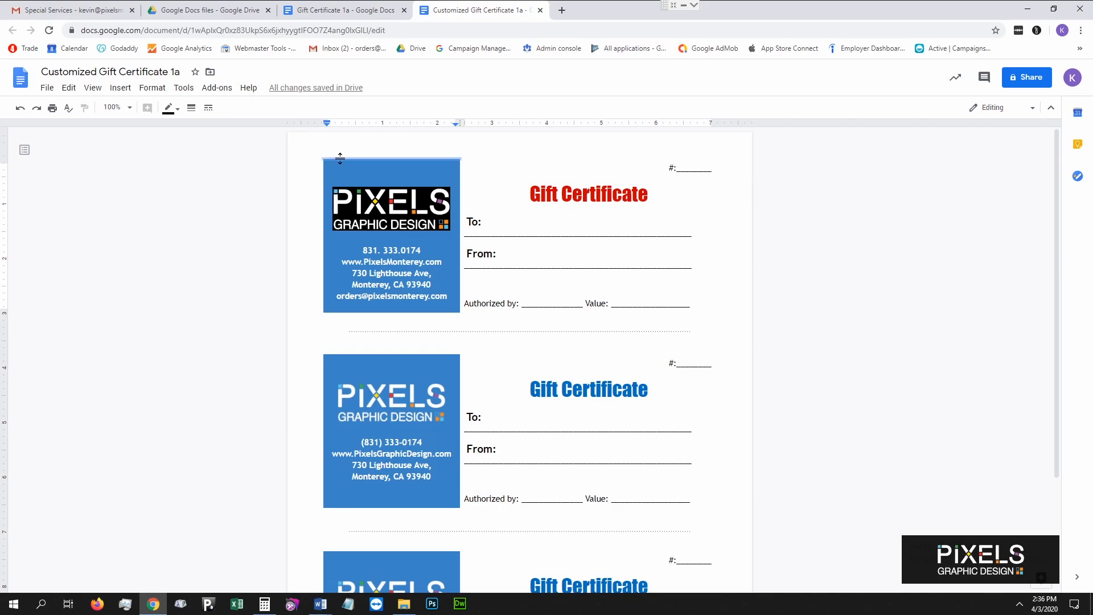
{"action": "left_click", "coordinate": [340, 159]}
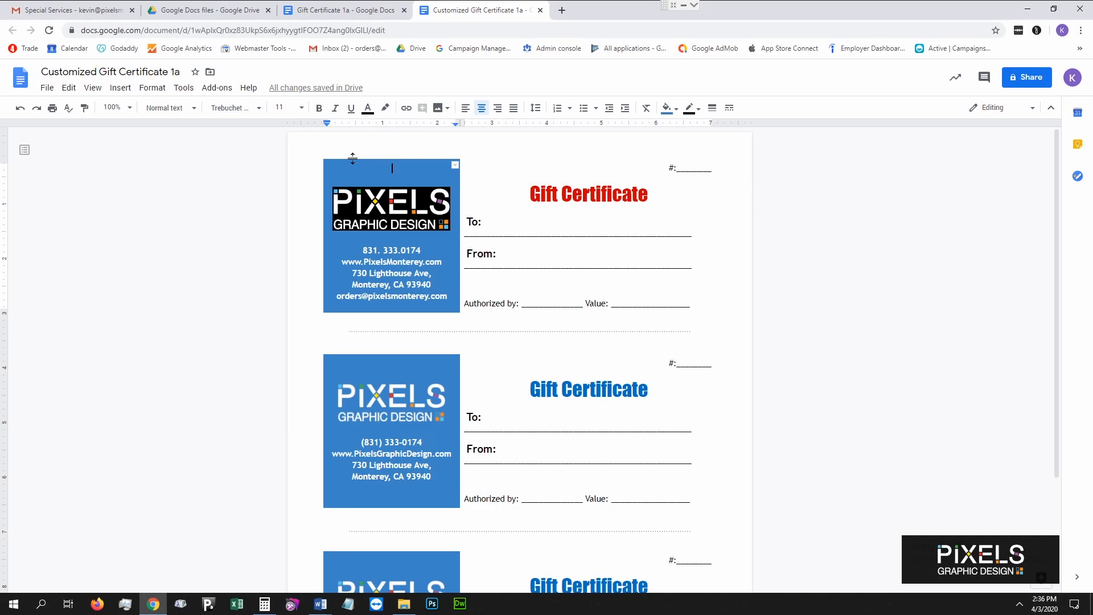
{"action": "right_click", "coordinate": [352, 159]}
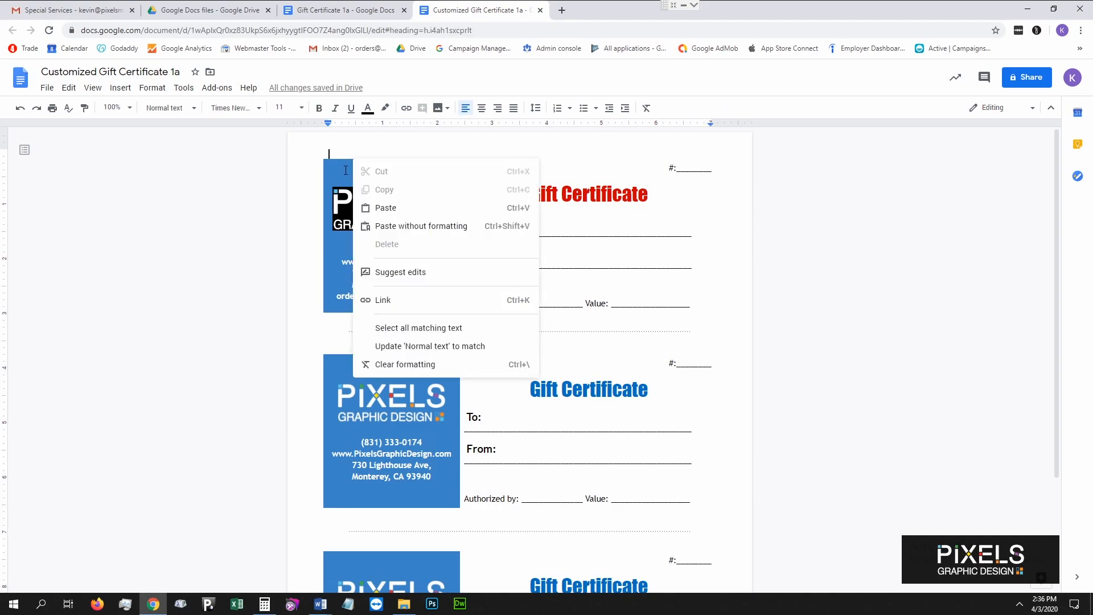
{"action": "left_click", "coordinate": [345, 170]}
{"action": "left_click", "coordinate": [359, 159]}
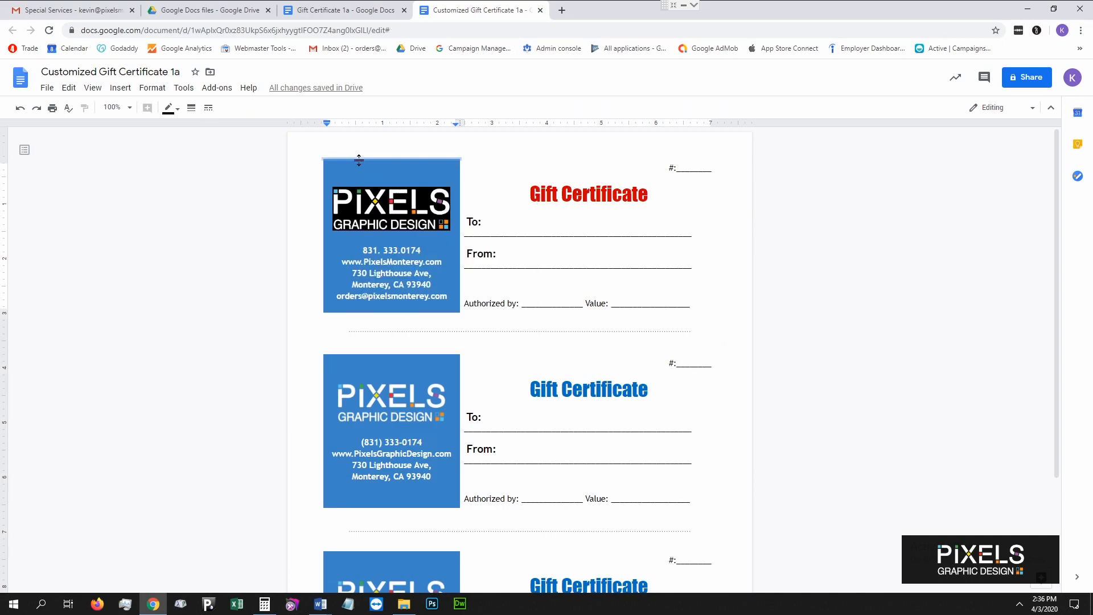
{"action": "right_click", "coordinate": [359, 160]}
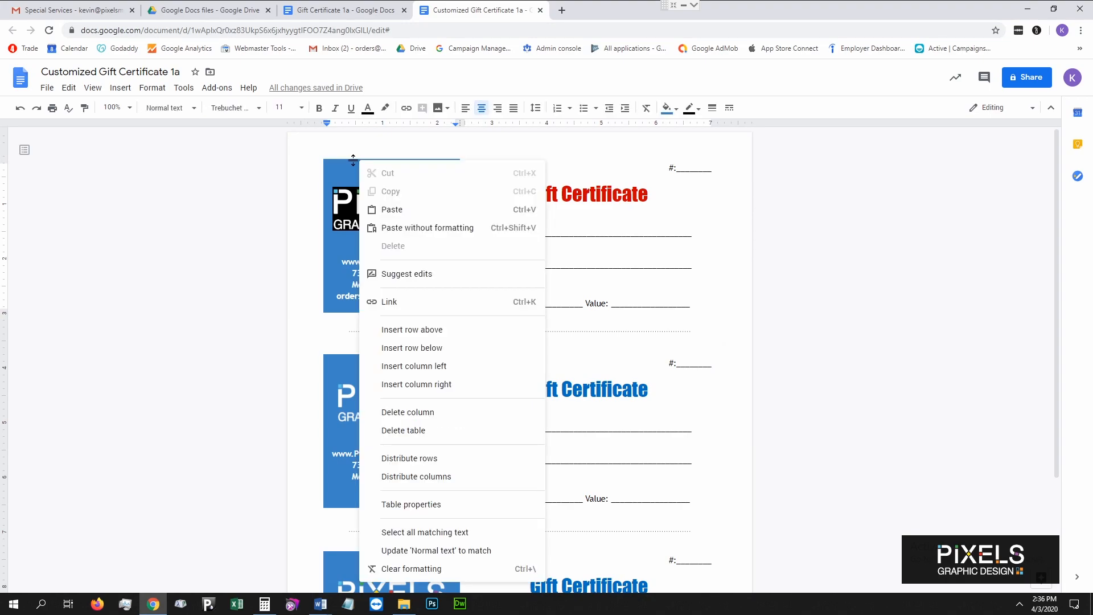
{"action": "left_click", "coordinate": [354, 160]}
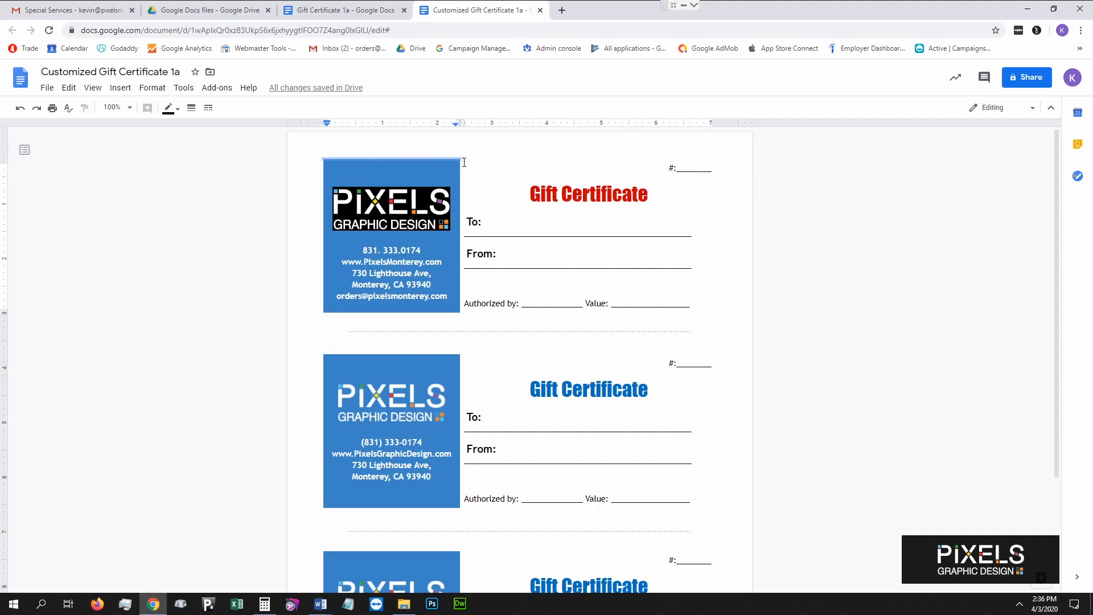
{"action": "right_click", "coordinate": [402, 160]}
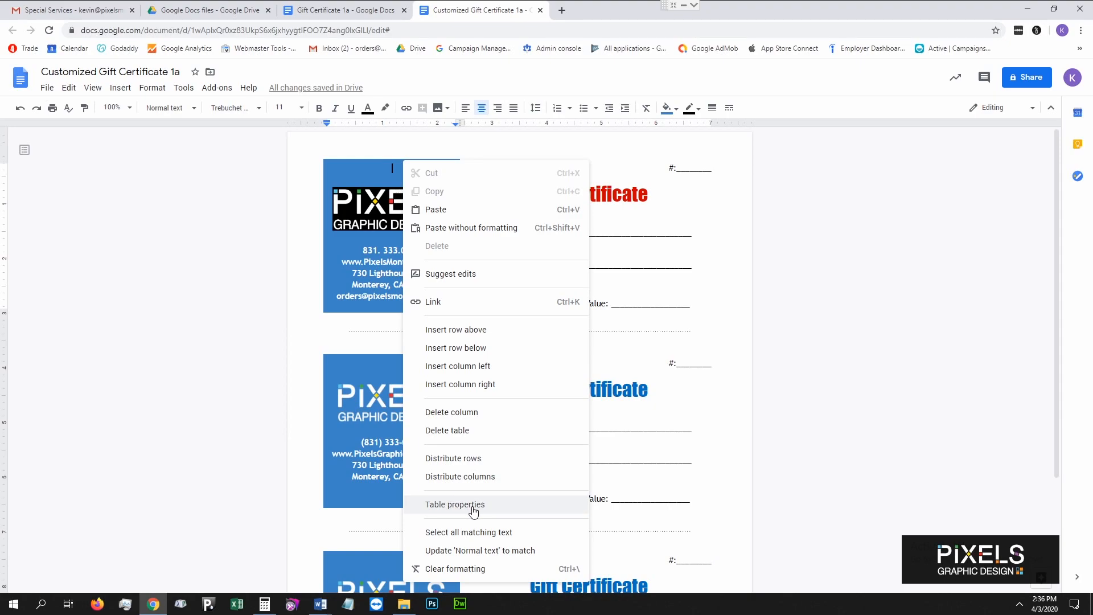
{"action": "left_click", "coordinate": [359, 194]}
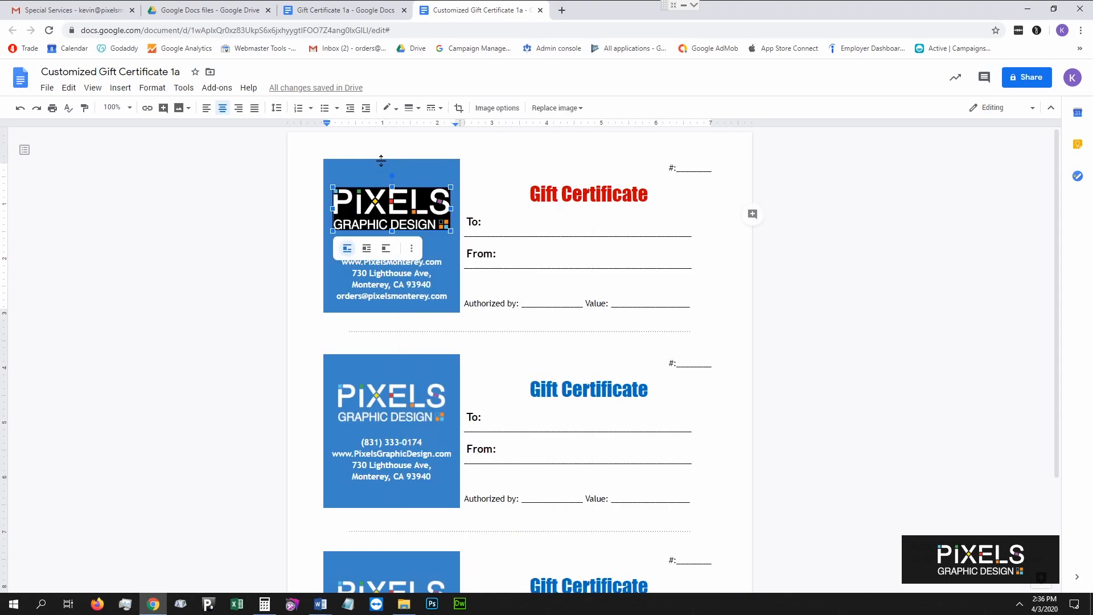
Set the logo cell's background color to black in Table properties.
{"action": "left_click", "coordinate": [381, 161]}
{"action": "right_click", "coordinate": [382, 161]}
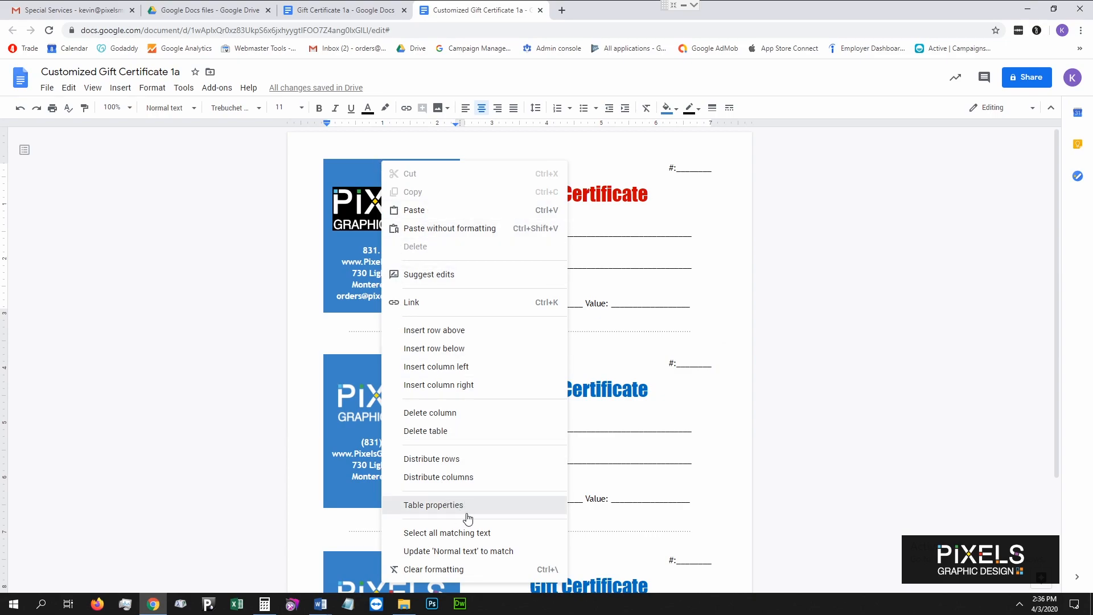
{"action": "left_click", "coordinate": [497, 508]}
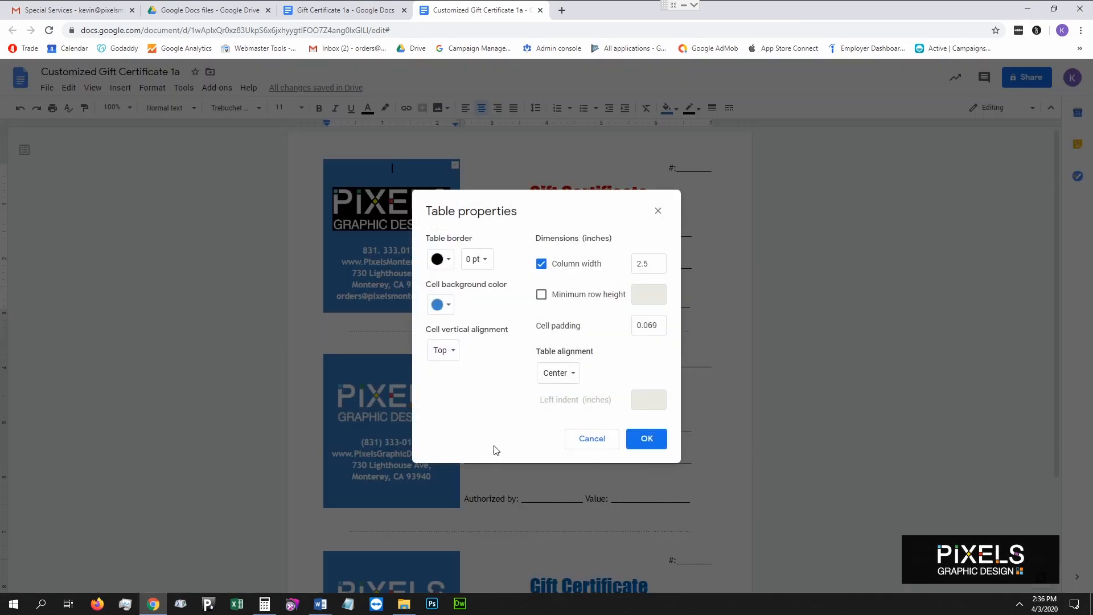
{"action": "left_click_drag", "start_coordinate": [506, 198], "coordinate": [578, 200]}
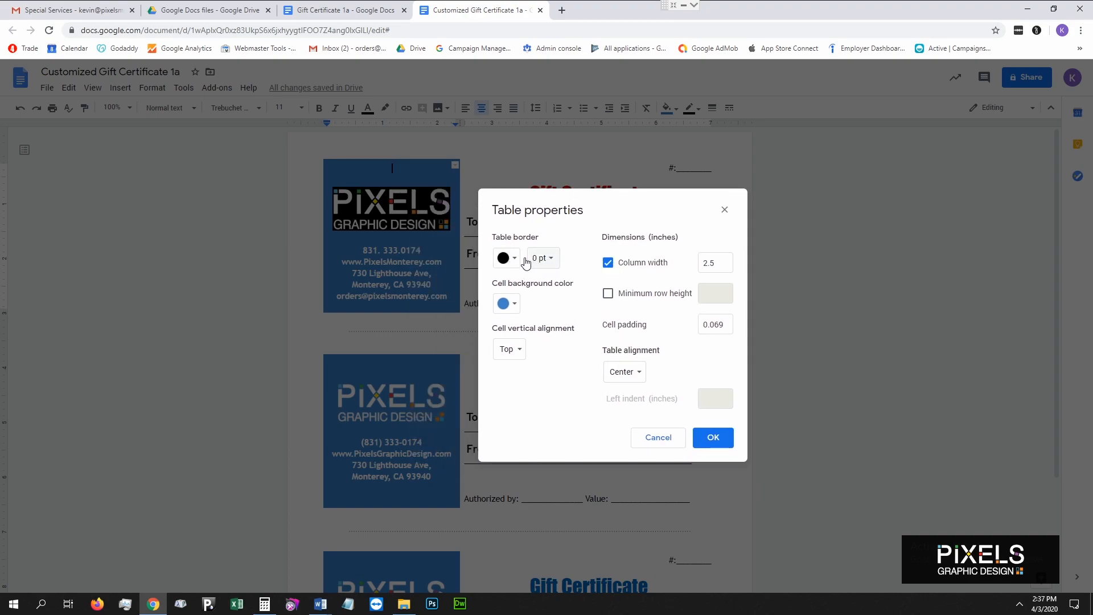
{"action": "left_click", "coordinate": [518, 310]}
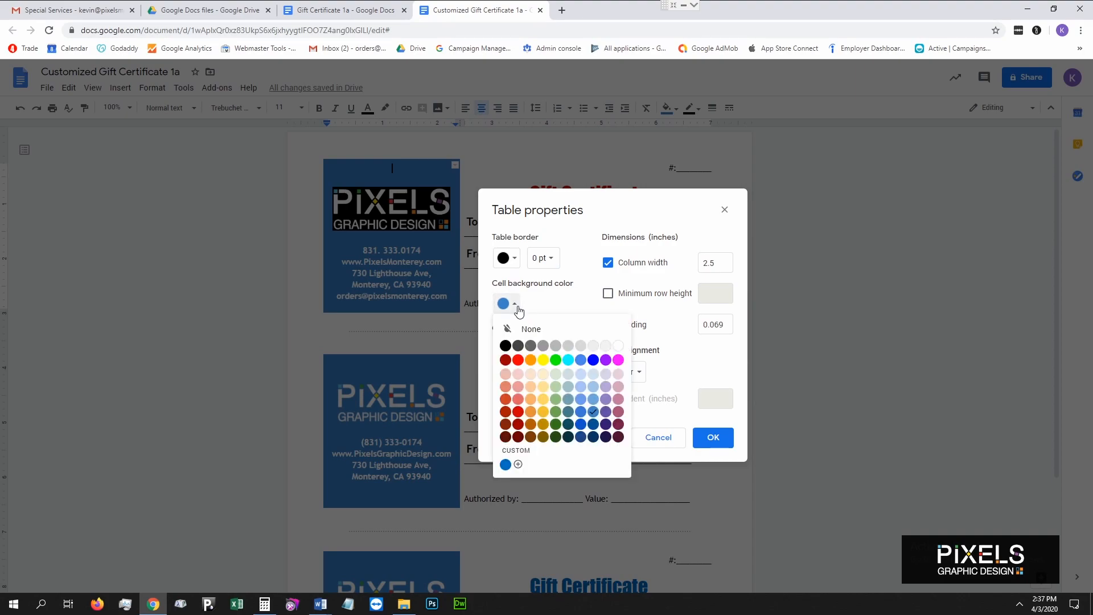
{"action": "left_click", "coordinate": [508, 349]}
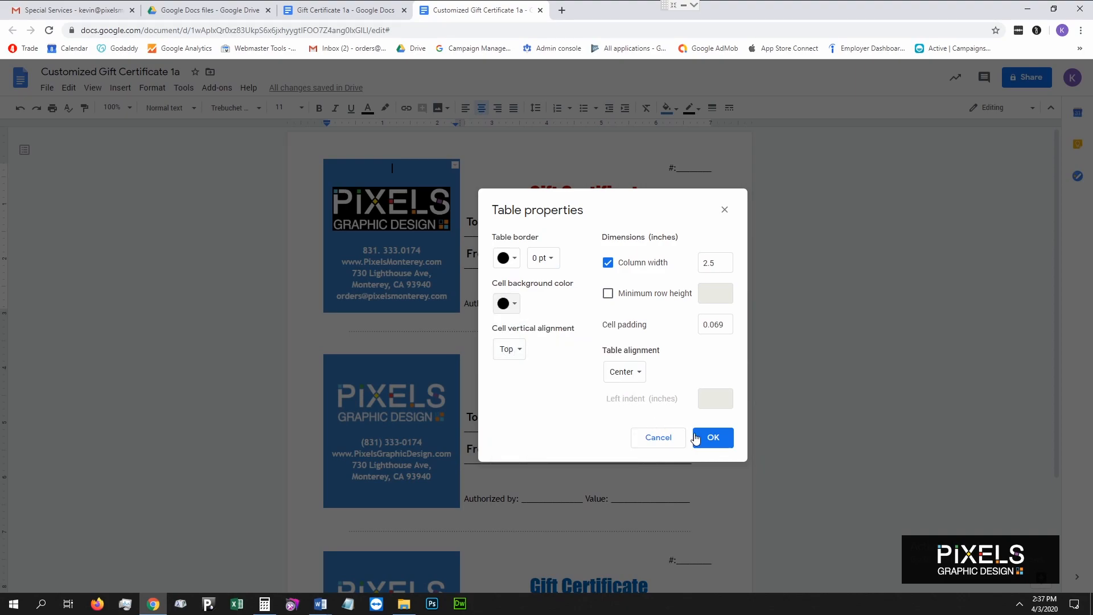
{"action": "left_click", "coordinate": [712, 438]}
{"action": "left_click", "coordinate": [505, 297]}
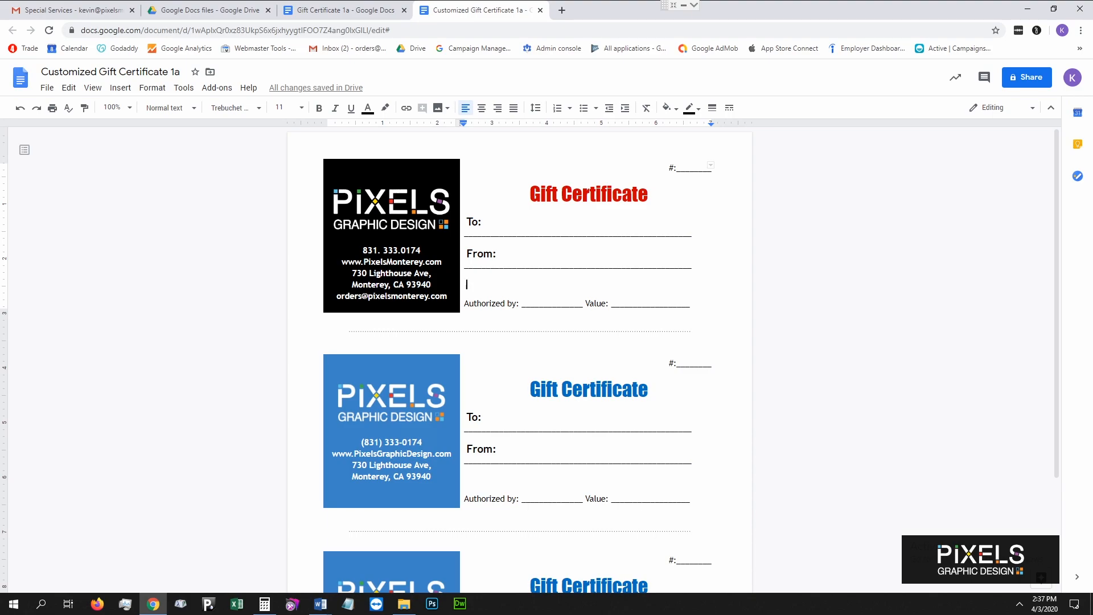
Copy the first black panel's logo and contact text over the second certificate's panel.
{"action": "left_click_drag", "start_coordinate": [394, 165], "coordinate": [455, 313]}
{"action": "key", "text": "ctrl+c"}
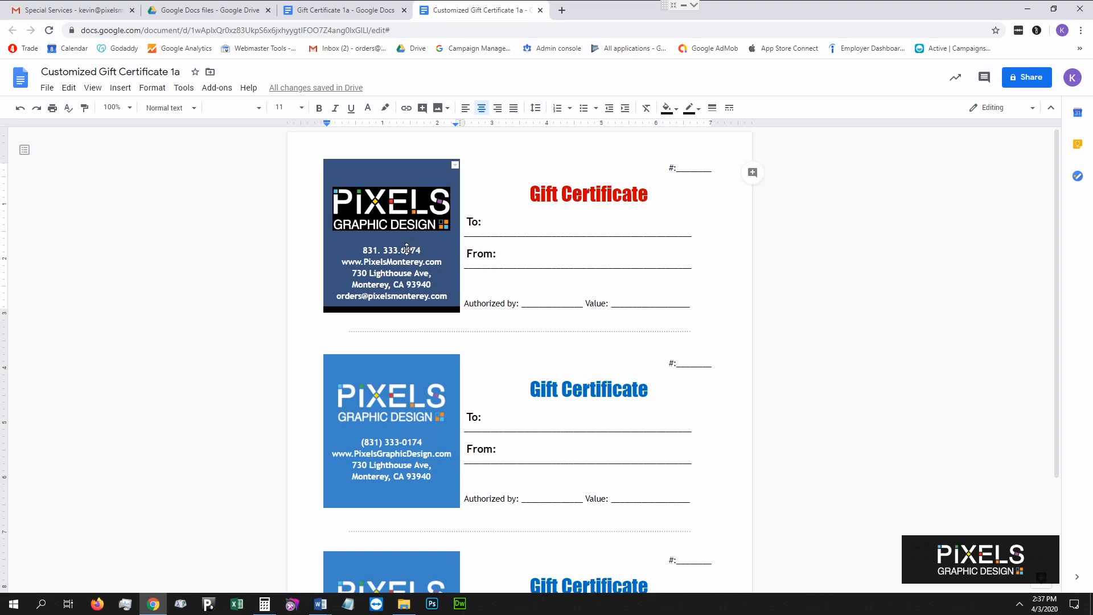
{"action": "left_click", "coordinate": [420, 427]}
{"action": "left_click_drag", "start_coordinate": [420, 426], "coordinate": [441, 506]}
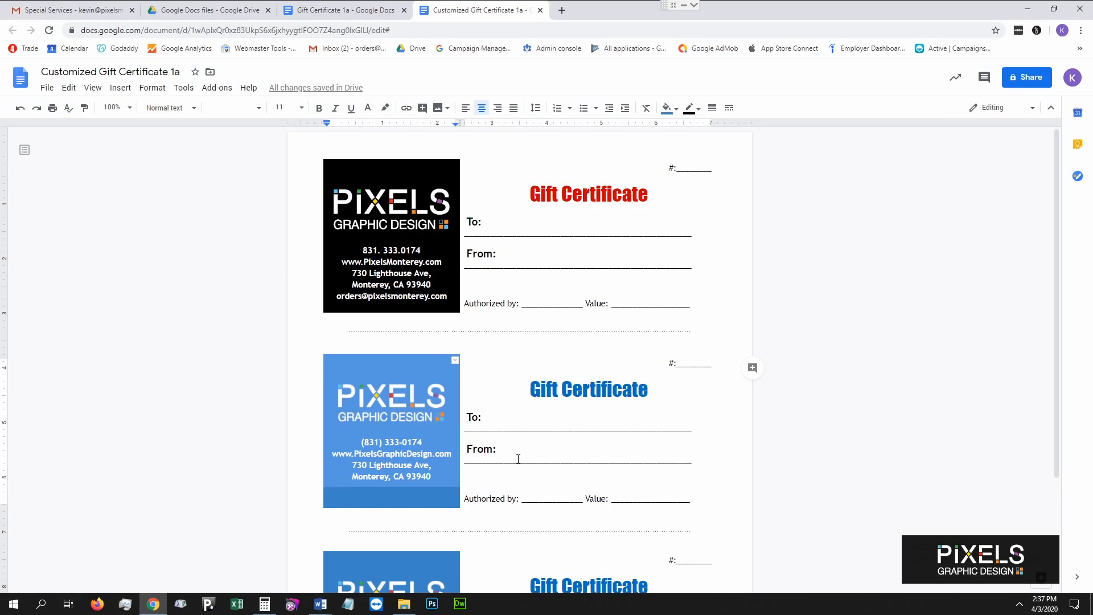
{"action": "left_click", "coordinate": [391, 360]}
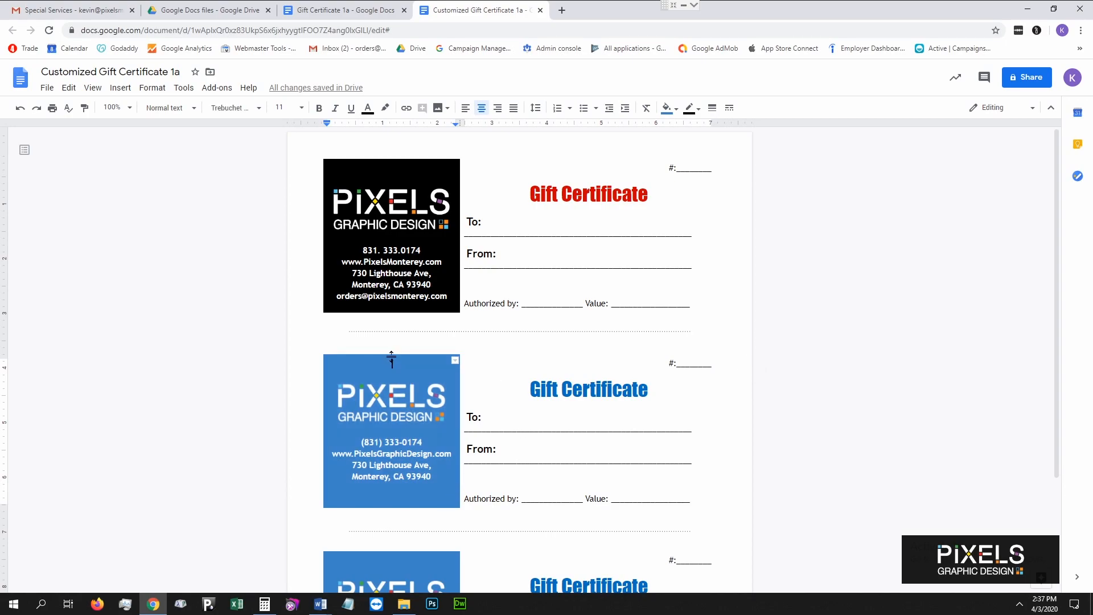
{"action": "left_click_drag", "start_coordinate": [391, 360], "coordinate": [438, 500]}
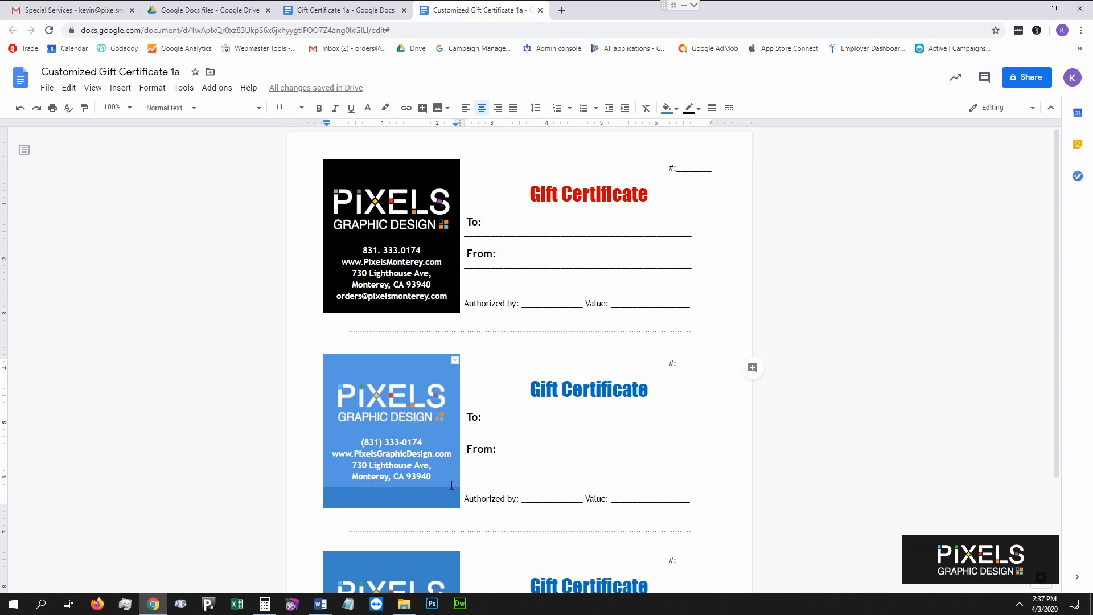
{"action": "key", "text": "ctrl+v"}
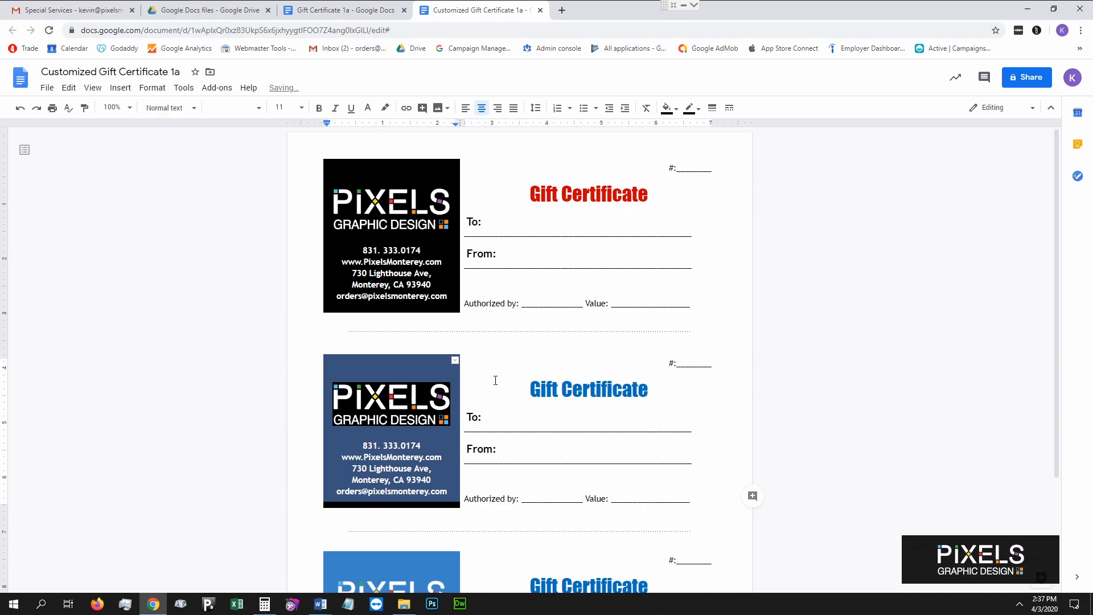
{"action": "left_click", "coordinate": [495, 381]}
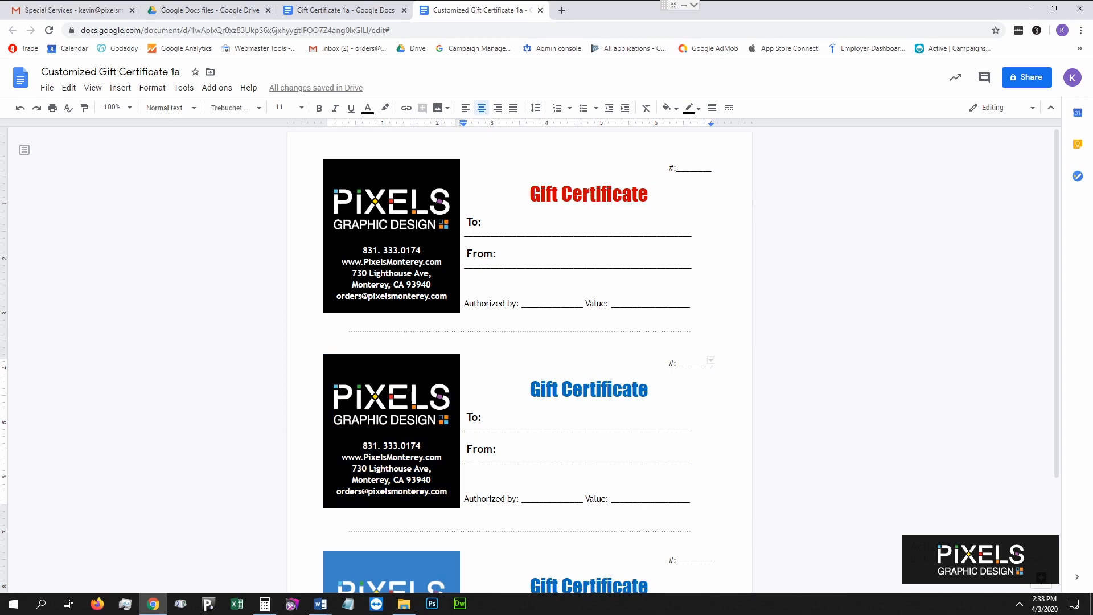
{"action": "scroll", "coordinate": [424, 448], "scroll_direction": "down", "scroll_amount": 3}
{"action": "scroll", "coordinate": [424, 448], "scroll_direction": "up", "scroll_amount": 3}
{"action": "left_click_drag", "start_coordinate": [528, 393], "coordinate": [649, 394]}
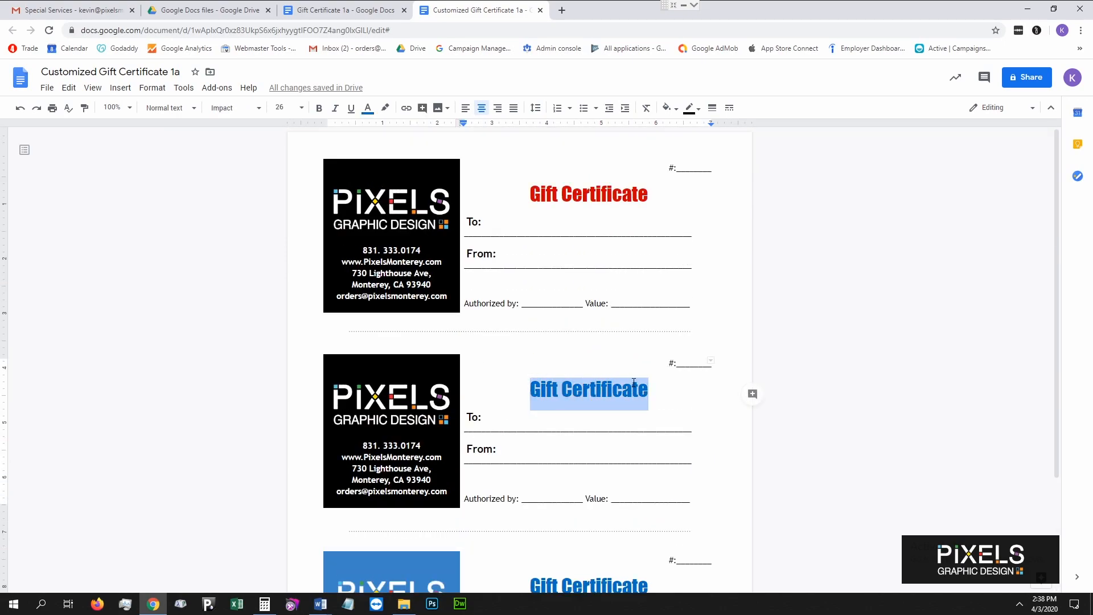
Color the second Gift Certificate title dark red.
{"action": "left_click", "coordinate": [368, 107]}
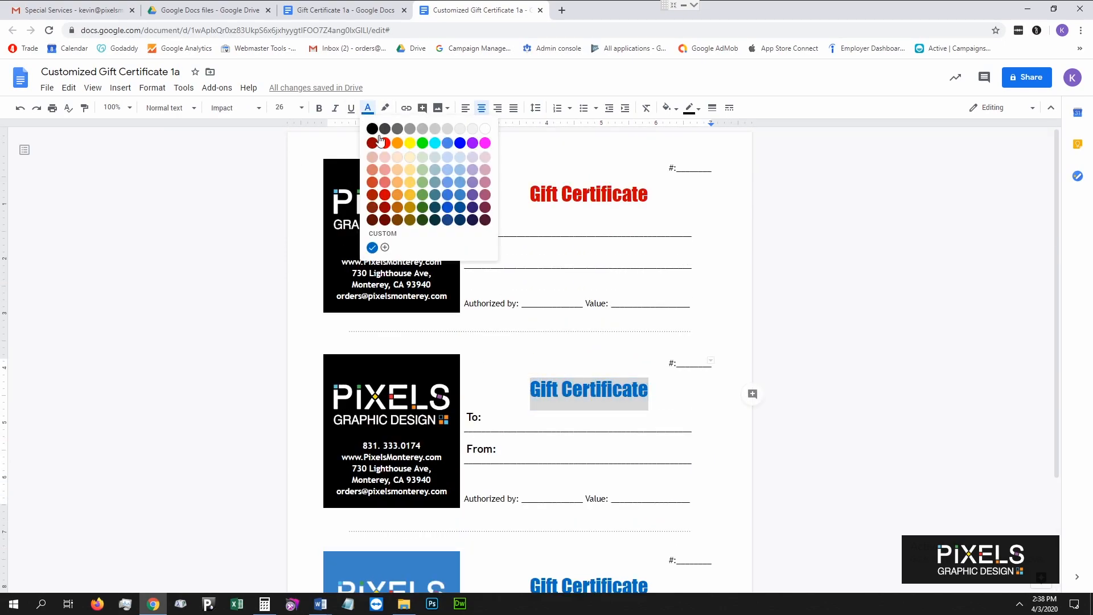
{"action": "left_click", "coordinate": [384, 195]}
{"action": "left_click", "coordinate": [588, 411]}
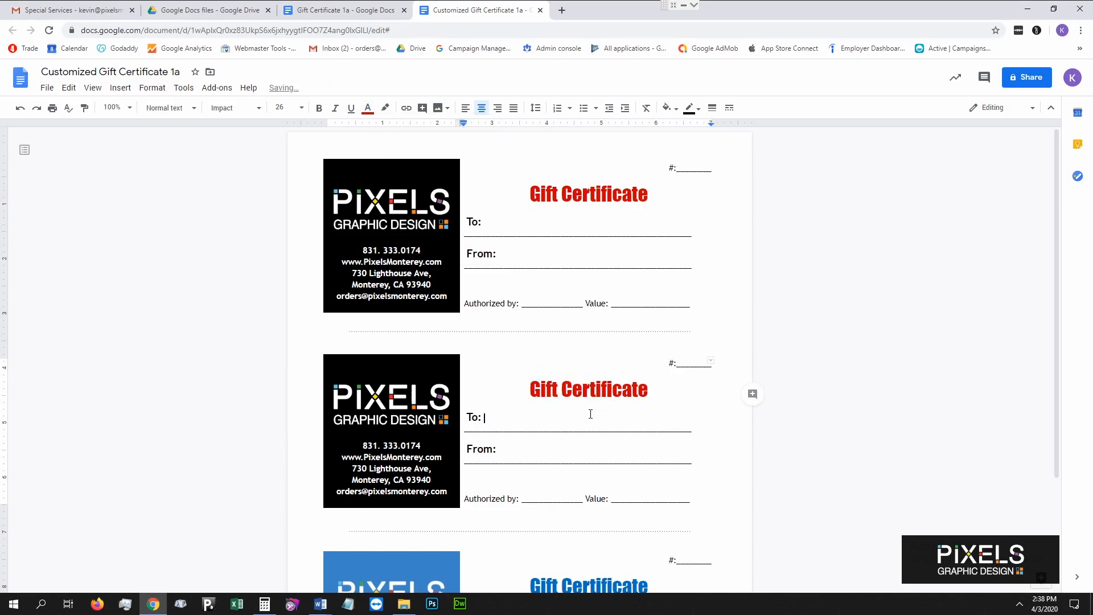
{"action": "left_click", "coordinate": [479, 224]}
{"action": "key", "text": "Delete"}
{"action": "type", "text": "or"}
{"action": "key", "text": "ctrl+z"}
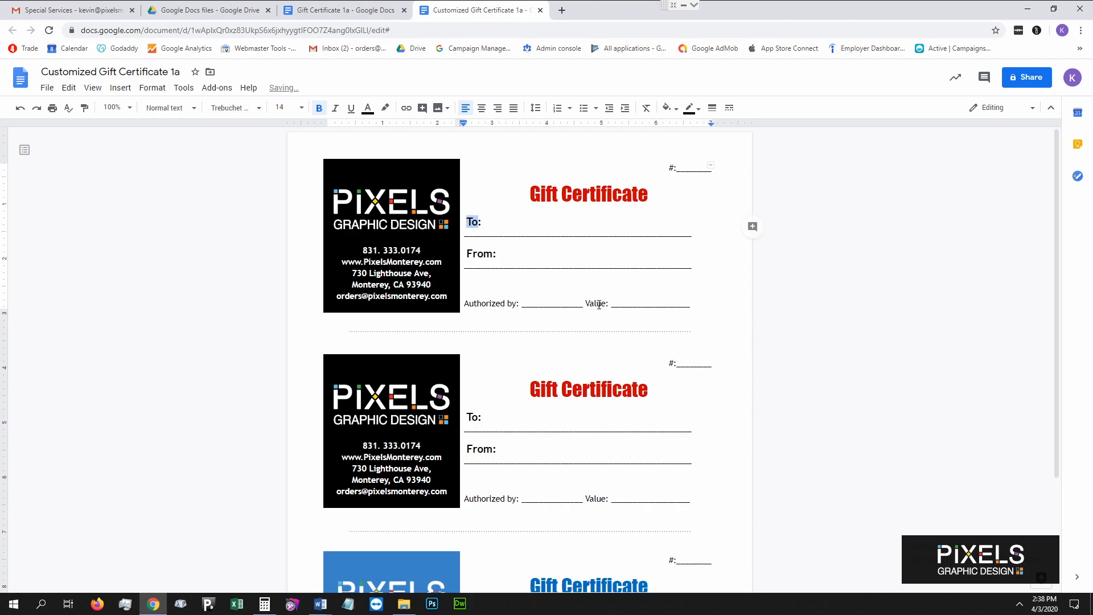
Paste the black logo panel over the third certificate's blue panel.
{"action": "scroll", "coordinate": [649, 335], "scroll_direction": "down", "scroll_amount": 3}
{"action": "scroll", "coordinate": [618, 341], "scroll_direction": "up", "scroll_amount": 3}
{"action": "scroll", "coordinate": [541, 347], "scroll_direction": "down", "scroll_amount": 3}
{"action": "left_click_drag", "start_coordinate": [368, 431], "coordinate": [427, 538]}
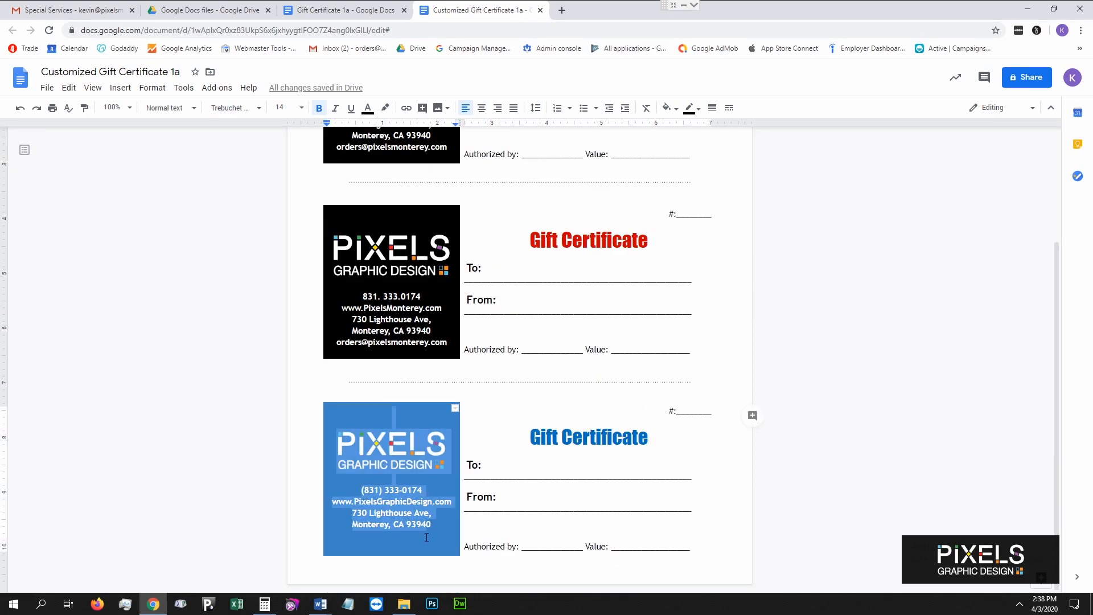
{"action": "key", "text": "ctrl+v"}
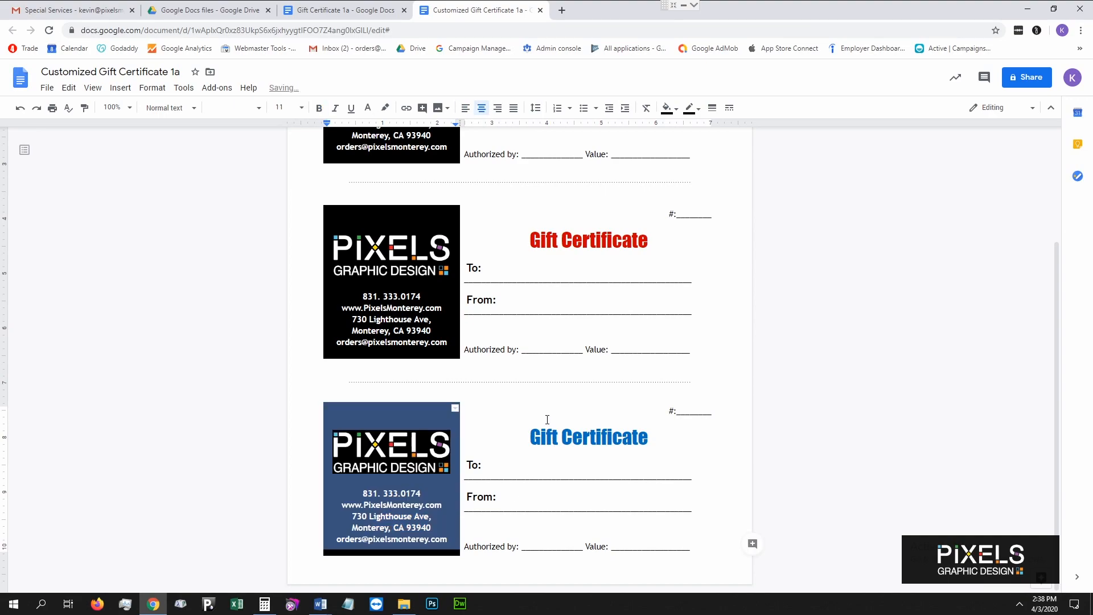
{"action": "left_click", "coordinate": [541, 405]}
Copy the red title formatting onto the last certificate's Gift Certificate heading.
{"action": "left_click_drag", "start_coordinate": [521, 240], "coordinate": [652, 241]}
{"action": "left_click_drag", "start_coordinate": [648, 443], "coordinate": [529, 441]}
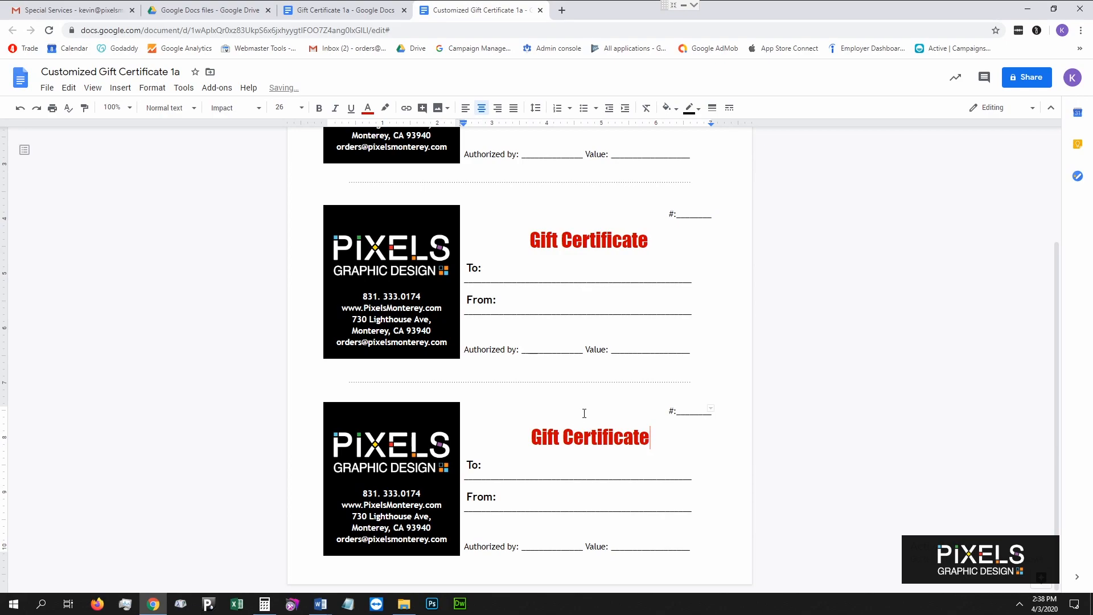
{"action": "scroll", "coordinate": [646, 418], "scroll_direction": "up", "scroll_amount": 3}
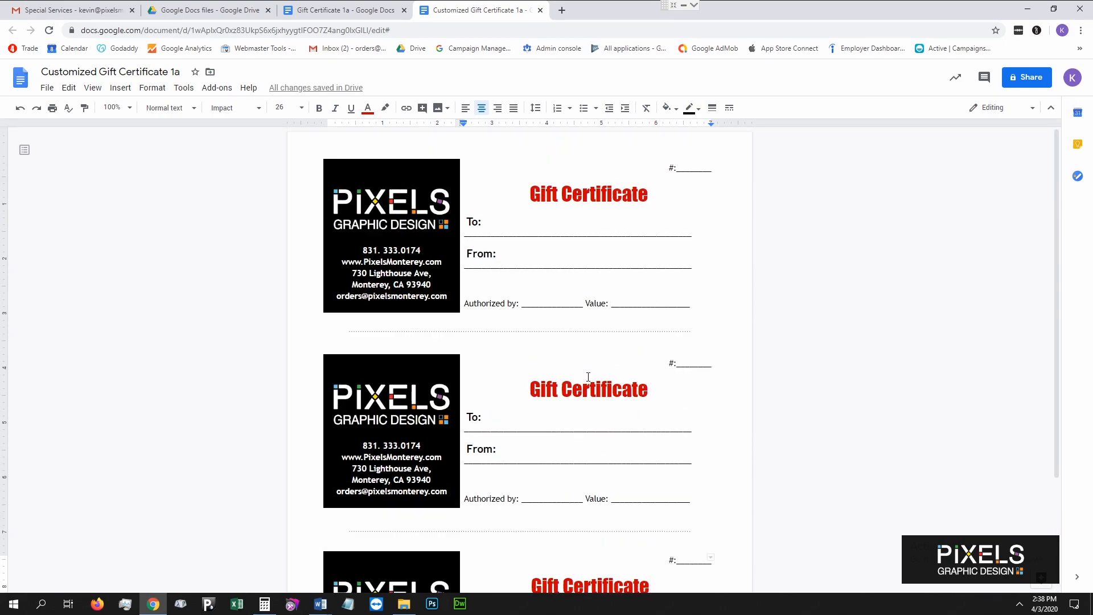
{"action": "key", "text": "ctrl+plus"}
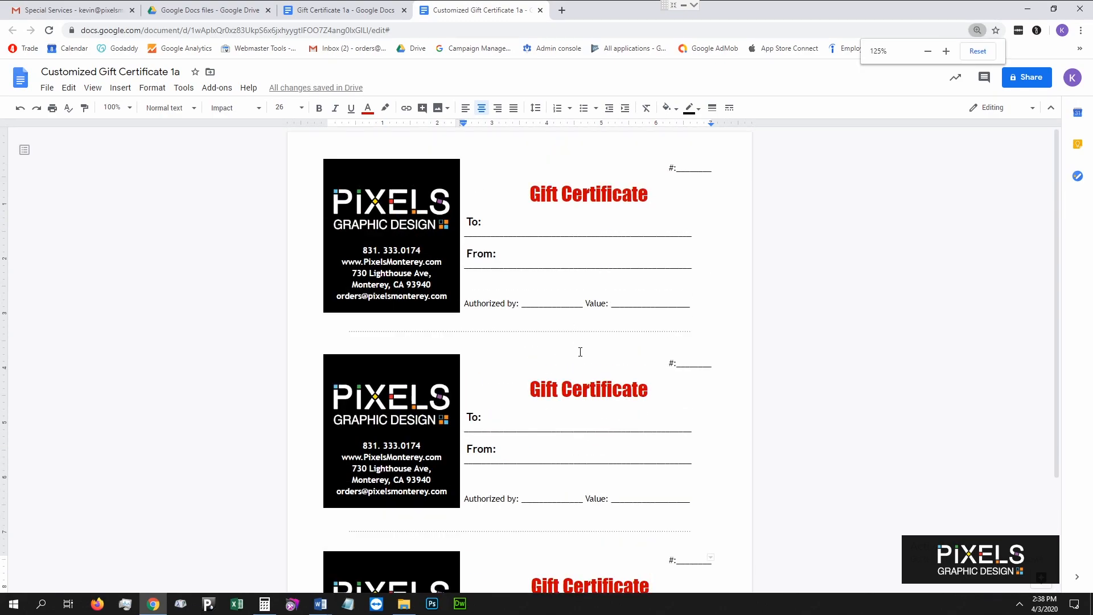
{"action": "key", "text": "ctrl+plus"}
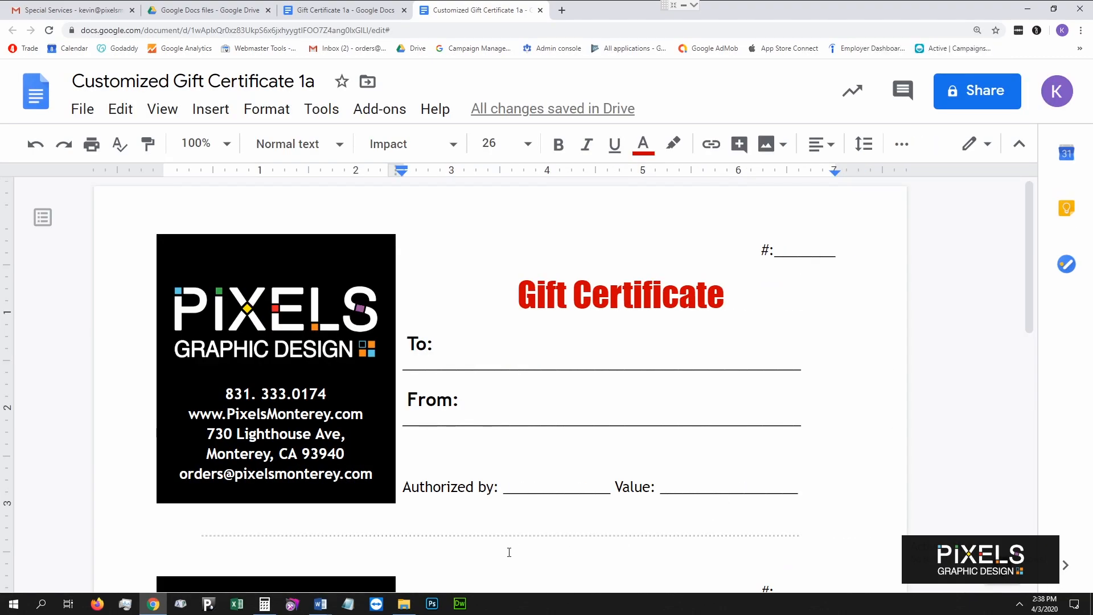
{"action": "key", "text": "ctrl+minus"}
{"action": "key", "text": "ctrl+minus"}
{"action": "key", "text": "ctrl+minus"}
{"action": "key", "text": "ctrl+minus"}
{"action": "key", "text": "ctrl+minus"}
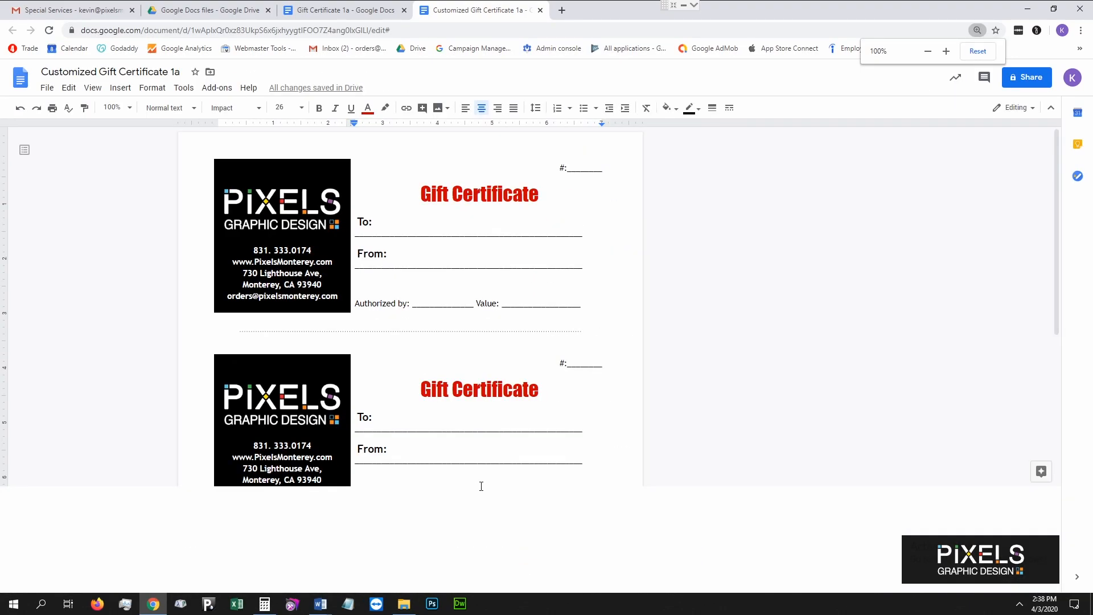
{"action": "key", "text": "ctrl+0"}
{"action": "key", "text": "ctrl+minus"}
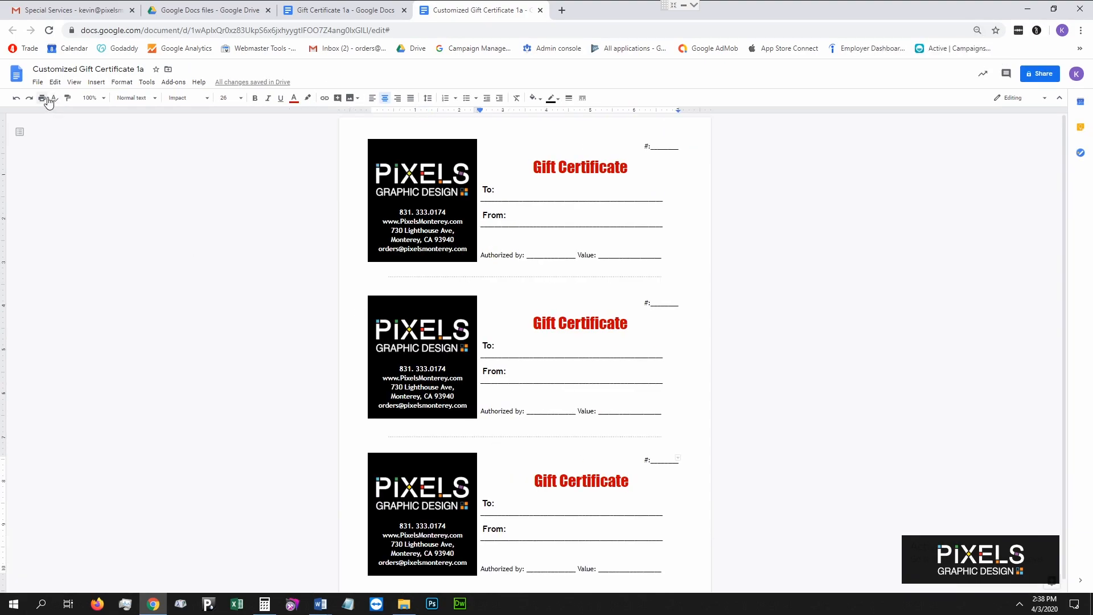
{"action": "left_click", "coordinate": [976, 32]}
{"action": "left_click", "coordinate": [978, 51]}
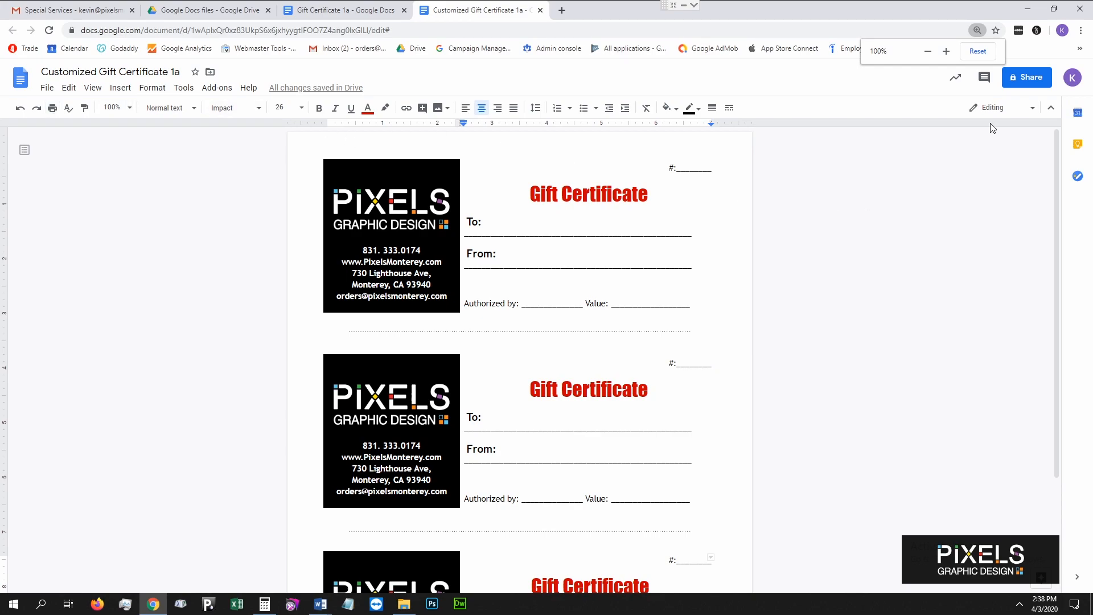
Share the document by email with the business's orders address, then go to the Gmail message.
{"action": "left_click", "coordinate": [1027, 79]}
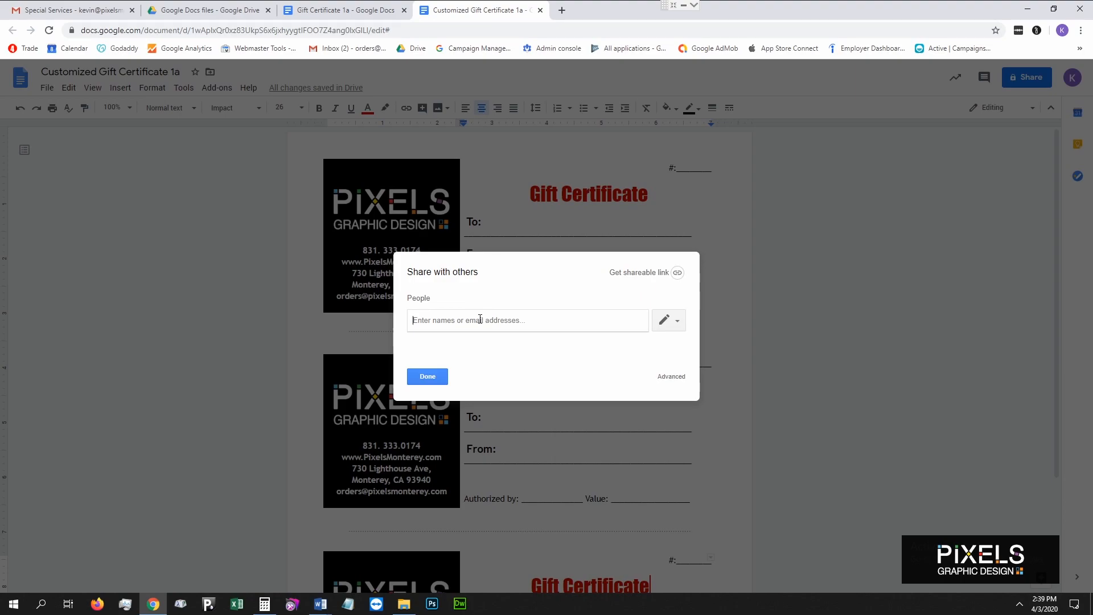
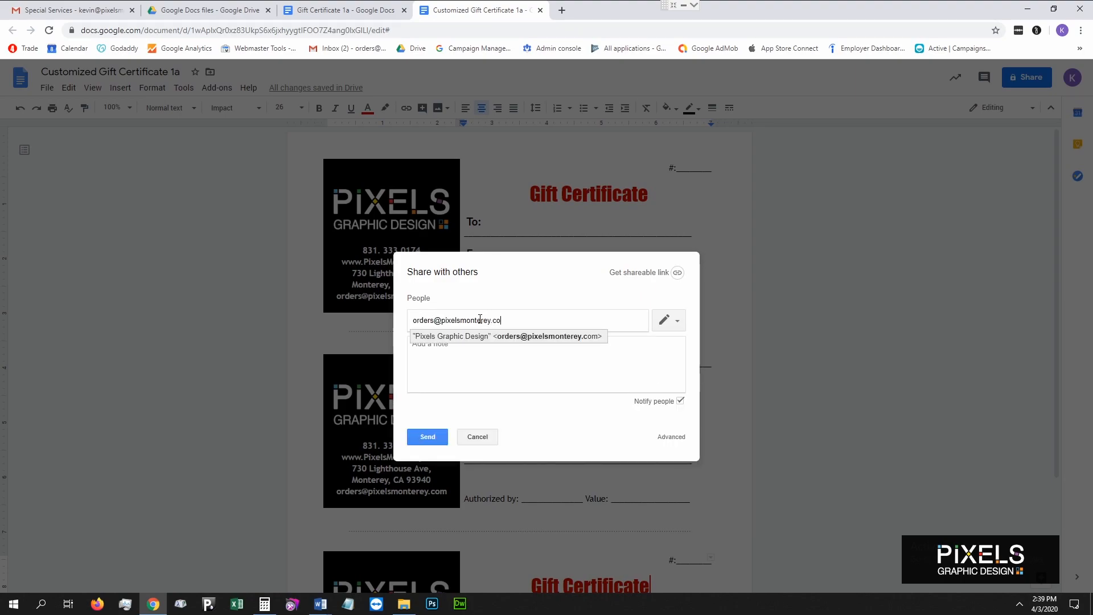
{"action": "left_click", "coordinate": [425, 439]}
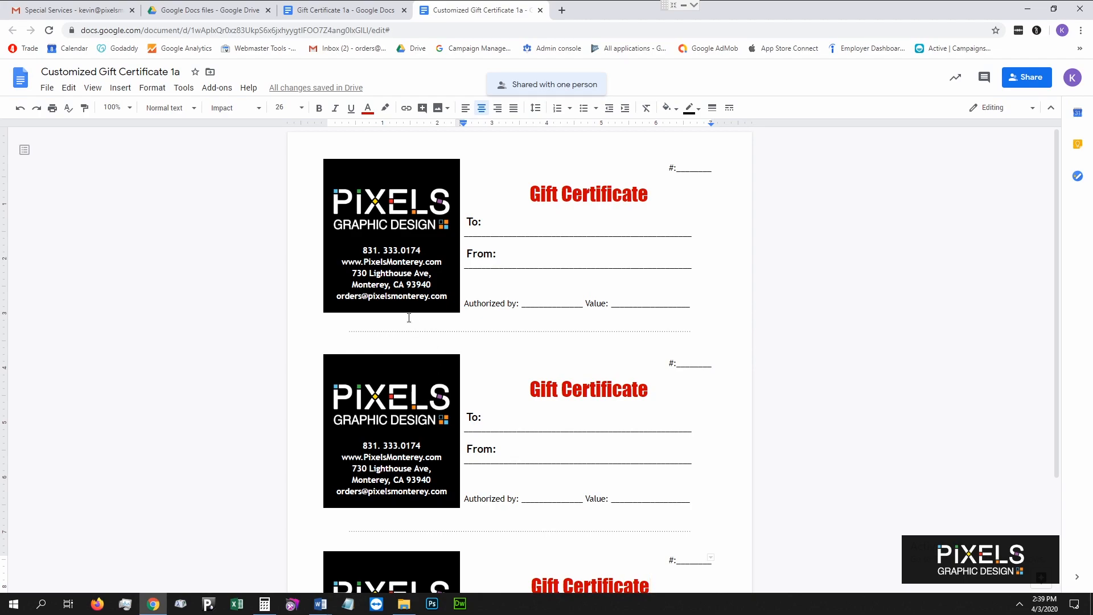
{"action": "left_click", "coordinate": [105, 9]}
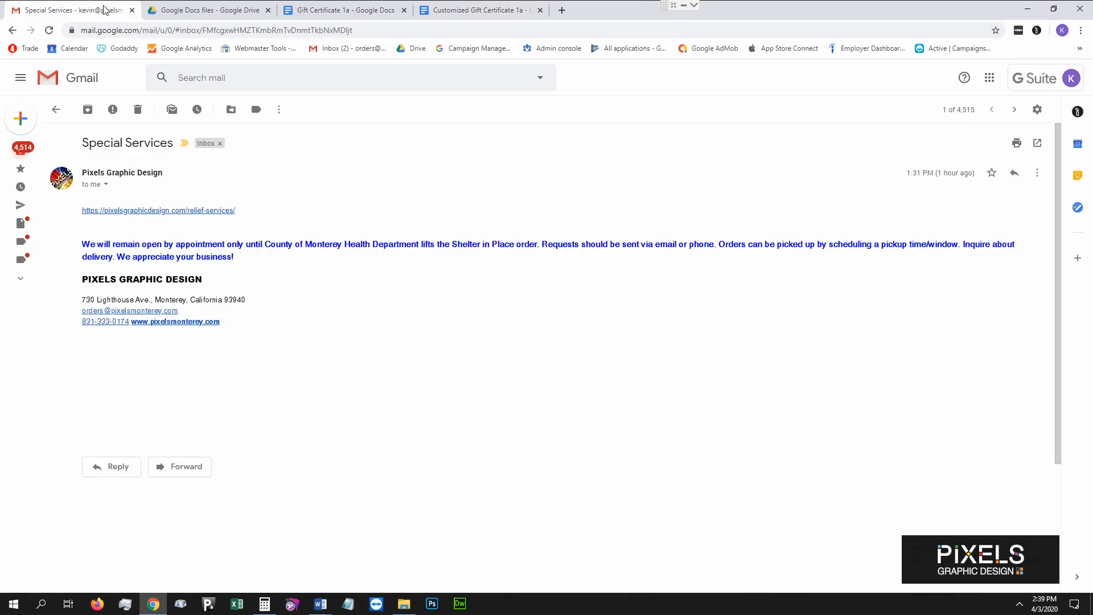
Open the email's relief-services link and scroll through the Service Specials page.
{"action": "left_click", "coordinate": [197, 210]}
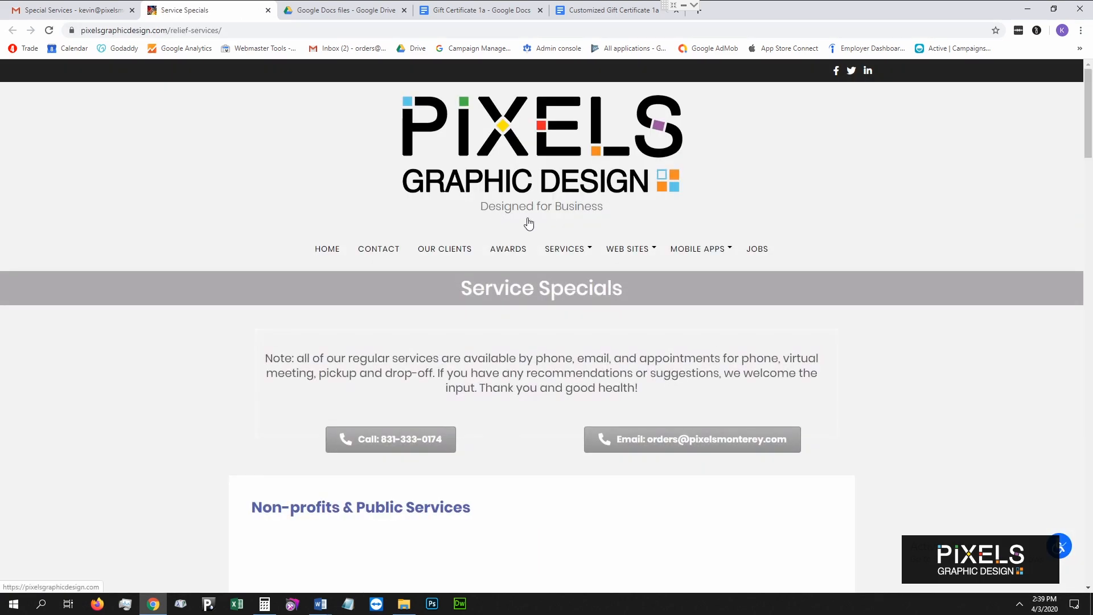
{"action": "scroll", "coordinate": [598, 262], "scroll_direction": "down", "scroll_amount": 10}
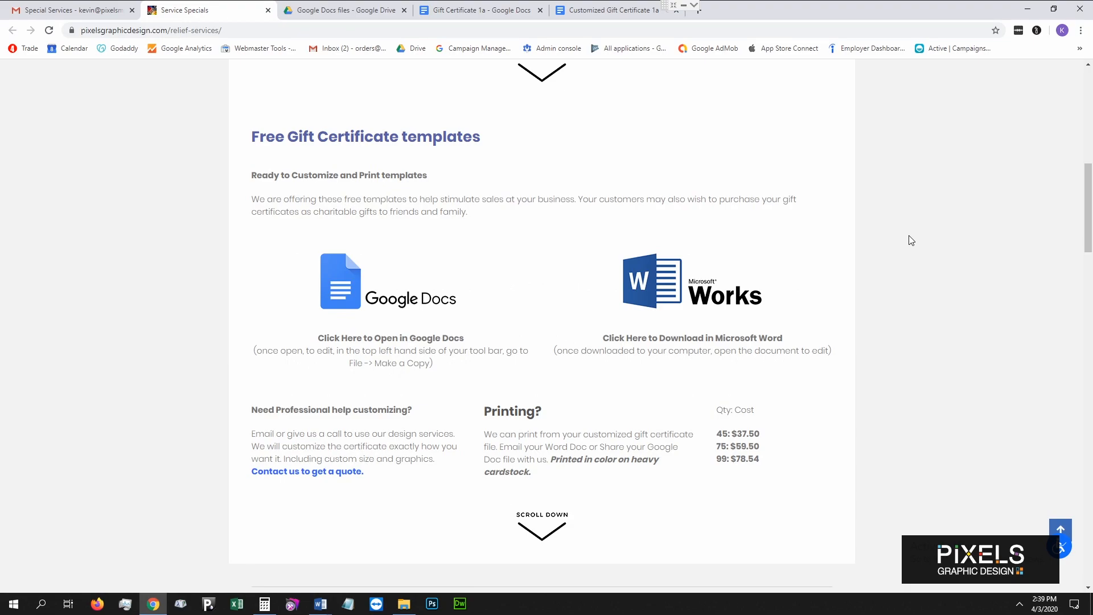
{"action": "scroll", "coordinate": [717, 273], "scroll_direction": "up", "scroll_amount": 4}
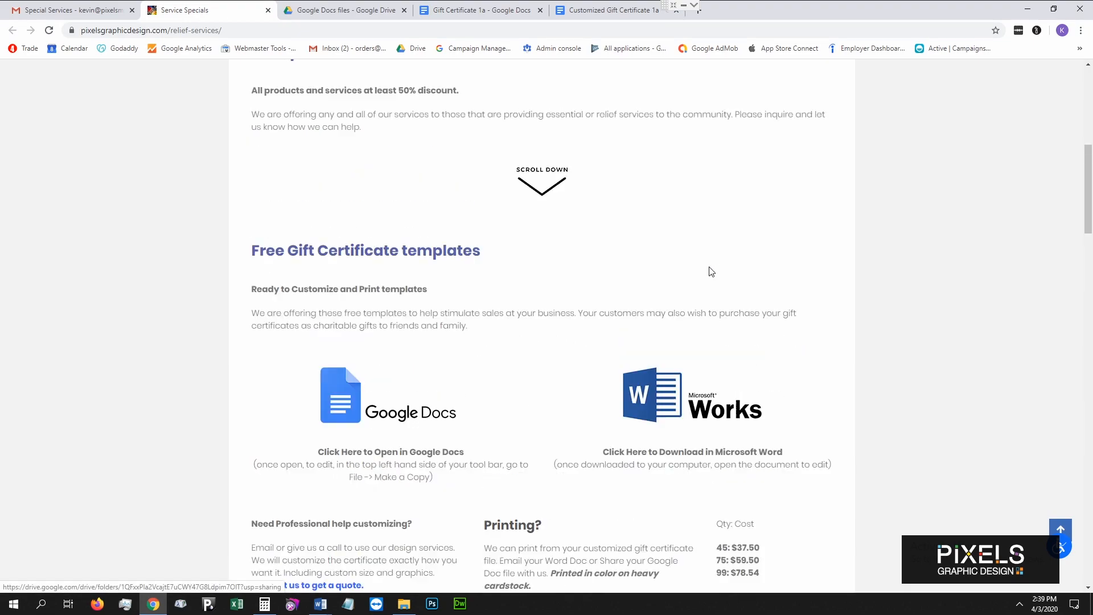
{"action": "scroll", "coordinate": [752, 301], "scroll_direction": "up", "scroll_amount": 2}
{"action": "scroll", "coordinate": [755, 299], "scroll_direction": "down", "scroll_amount": 3}
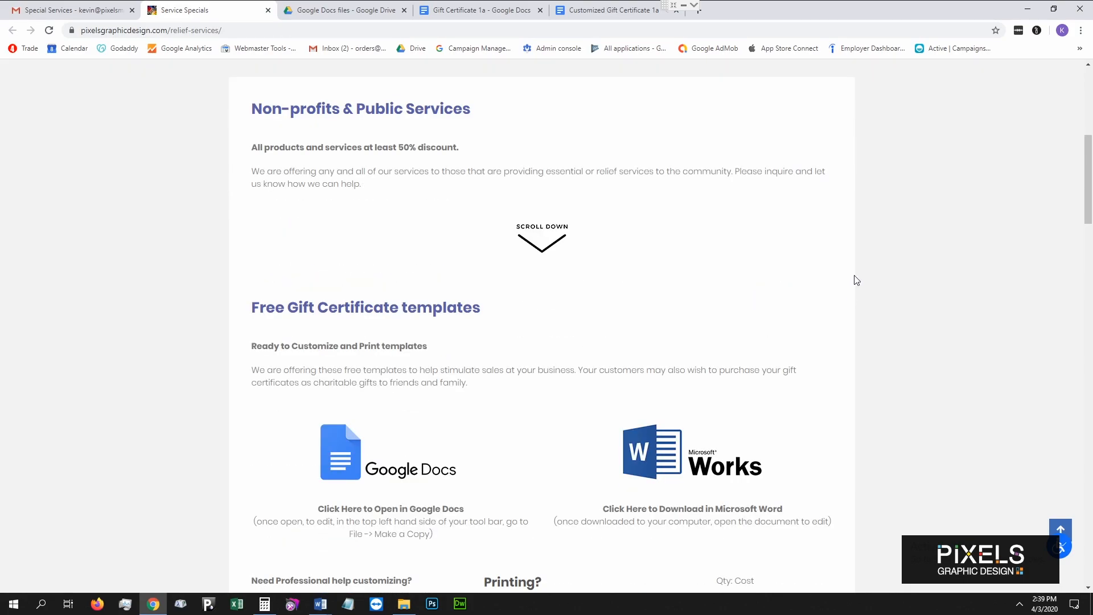
{"action": "scroll", "coordinate": [857, 278], "scroll_direction": "down", "scroll_amount": 10}
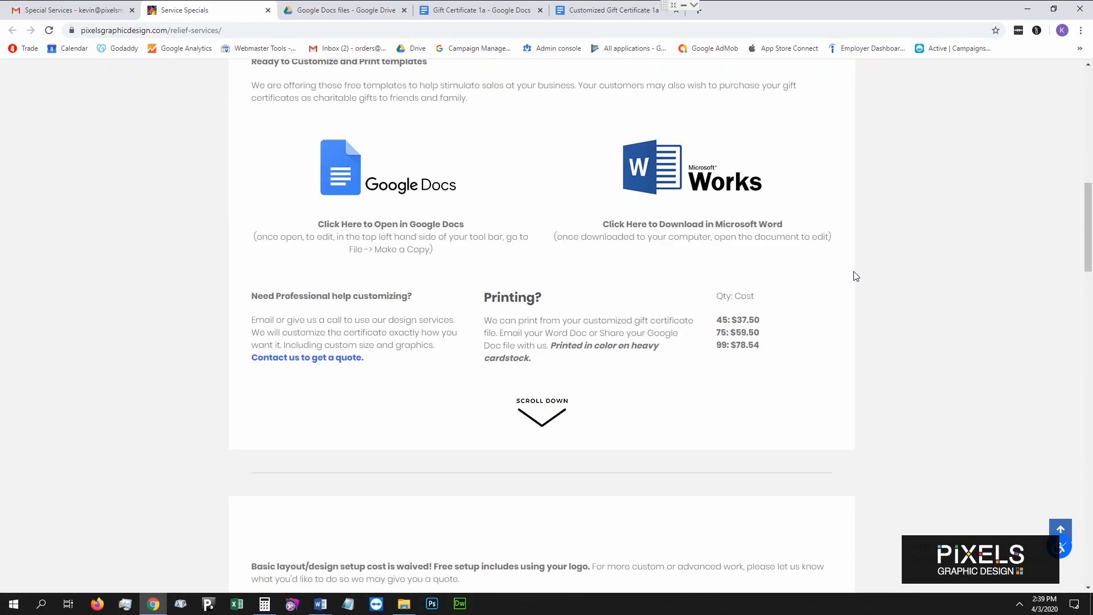
{"action": "scroll", "coordinate": [855, 273], "scroll_direction": "down", "scroll_amount": 2}
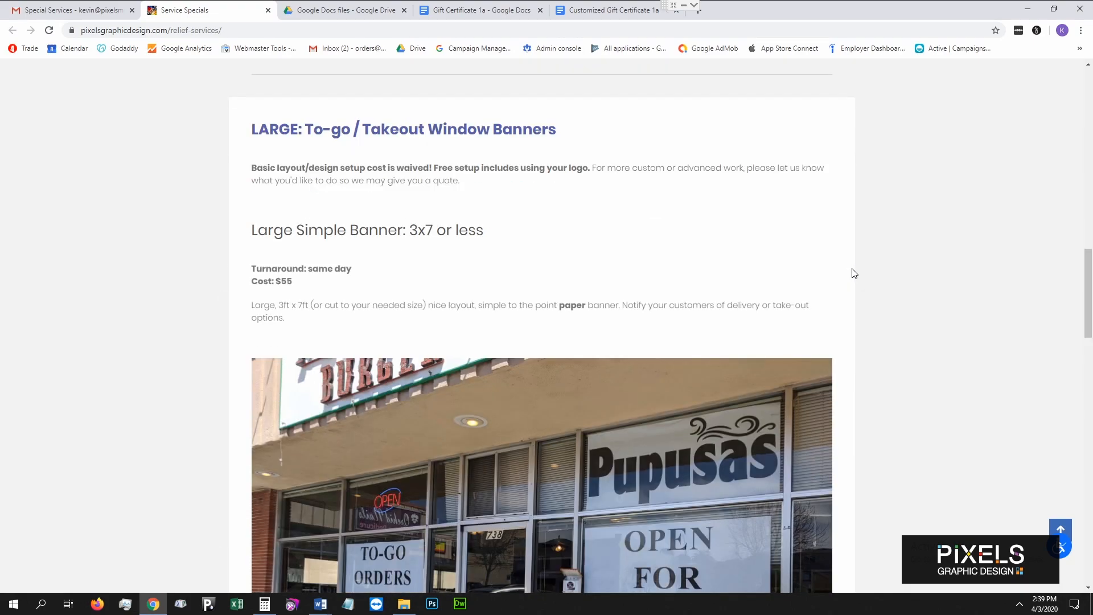
{"action": "scroll", "coordinate": [854, 273], "scroll_direction": "down", "scroll_amount": 1}
{"action": "scroll", "coordinate": [855, 273], "scroll_direction": "down", "scroll_amount": 8}
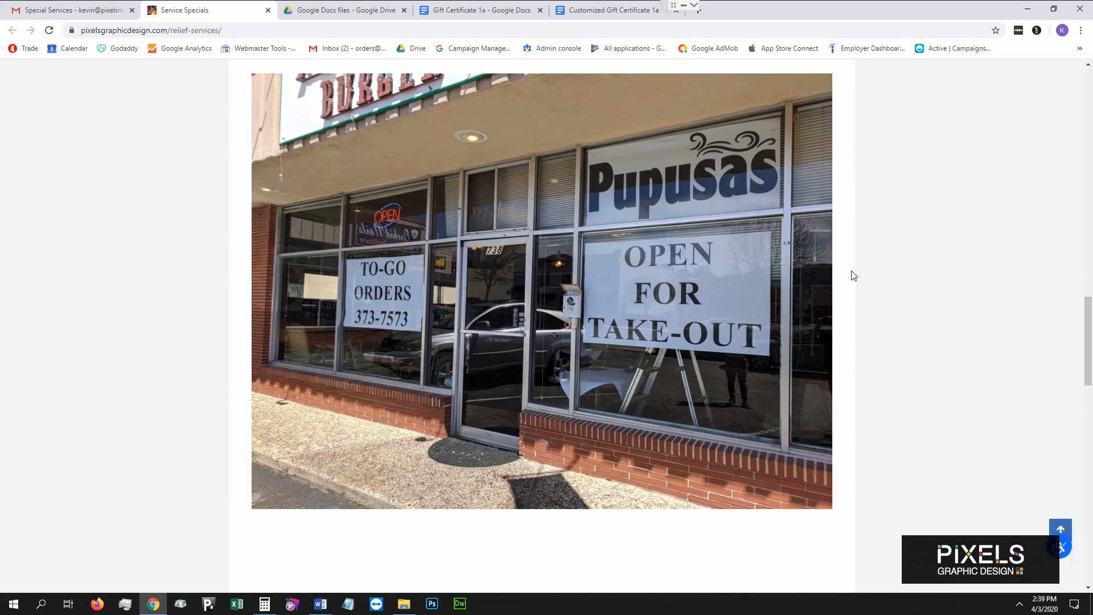
{"action": "scroll", "coordinate": [854, 276], "scroll_direction": "down", "scroll_amount": 3}
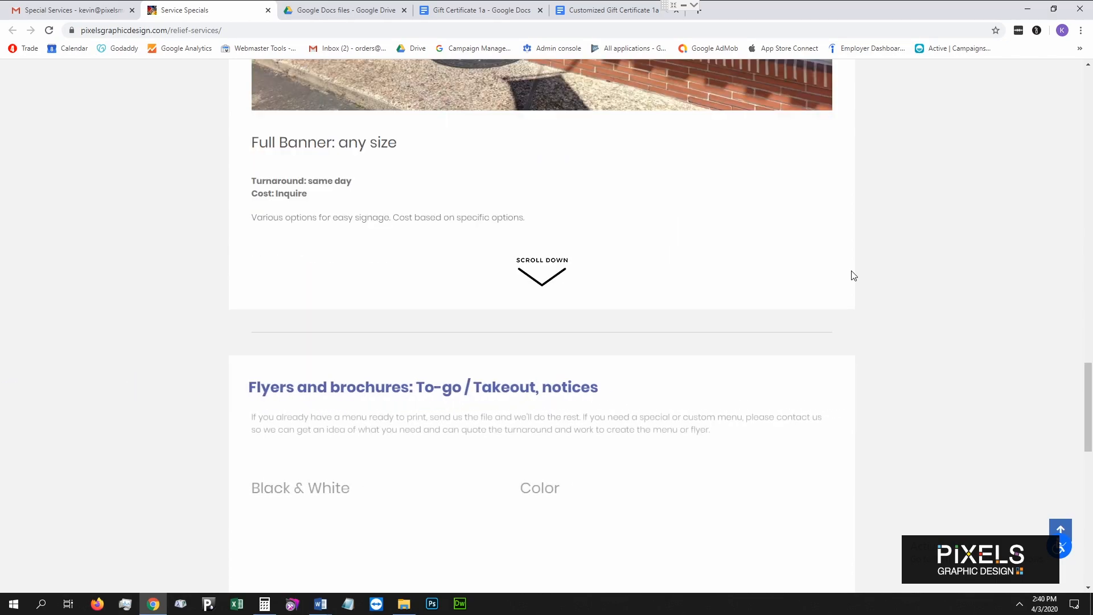
{"action": "scroll", "coordinate": [854, 276], "scroll_direction": "down", "scroll_amount": 1}
{"action": "scroll", "coordinate": [1074, 176], "scroll_direction": "up", "scroll_amount": 20}
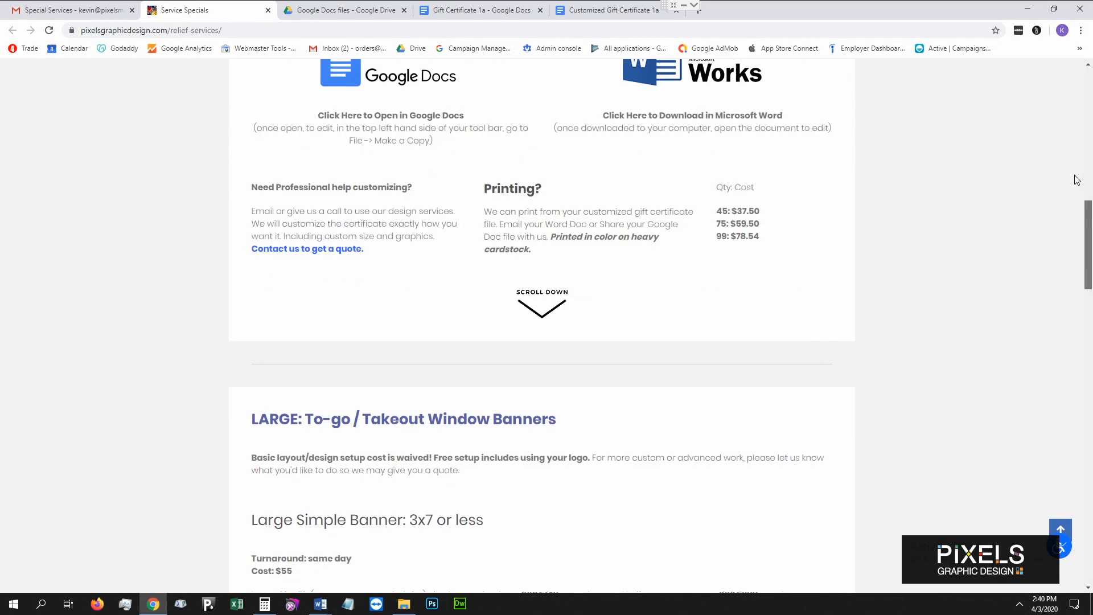
Go to the Pixels website's Contact page.
{"action": "left_click_drag", "start_coordinate": [1073, 167], "coordinate": [1073, 191]}
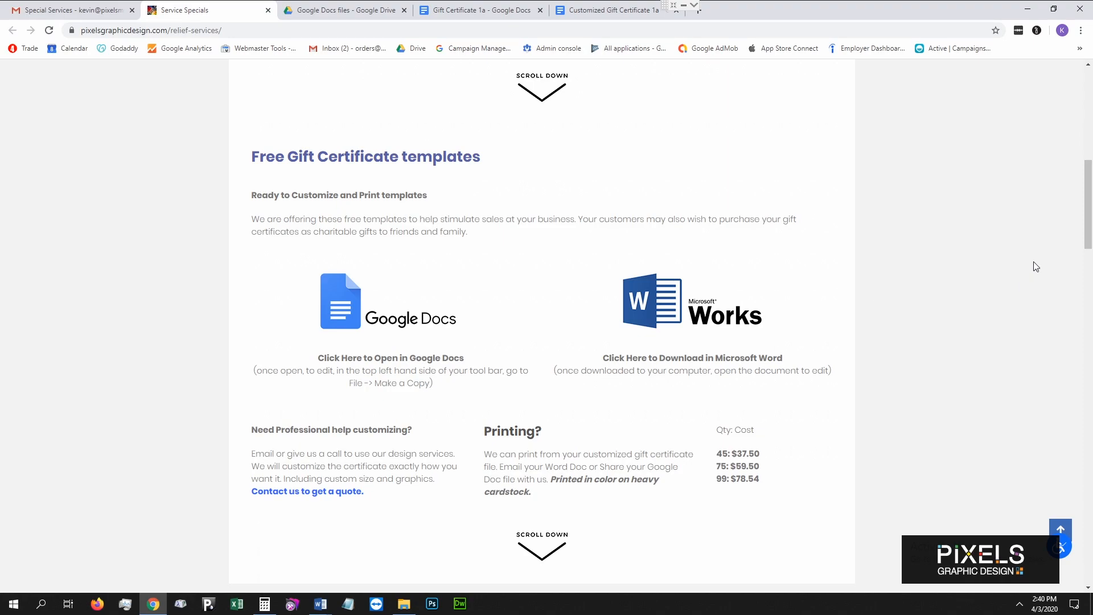
{"action": "left_click_drag", "start_coordinate": [1091, 211], "coordinate": [1091, 126]}
{"action": "left_click", "coordinate": [399, 206]}
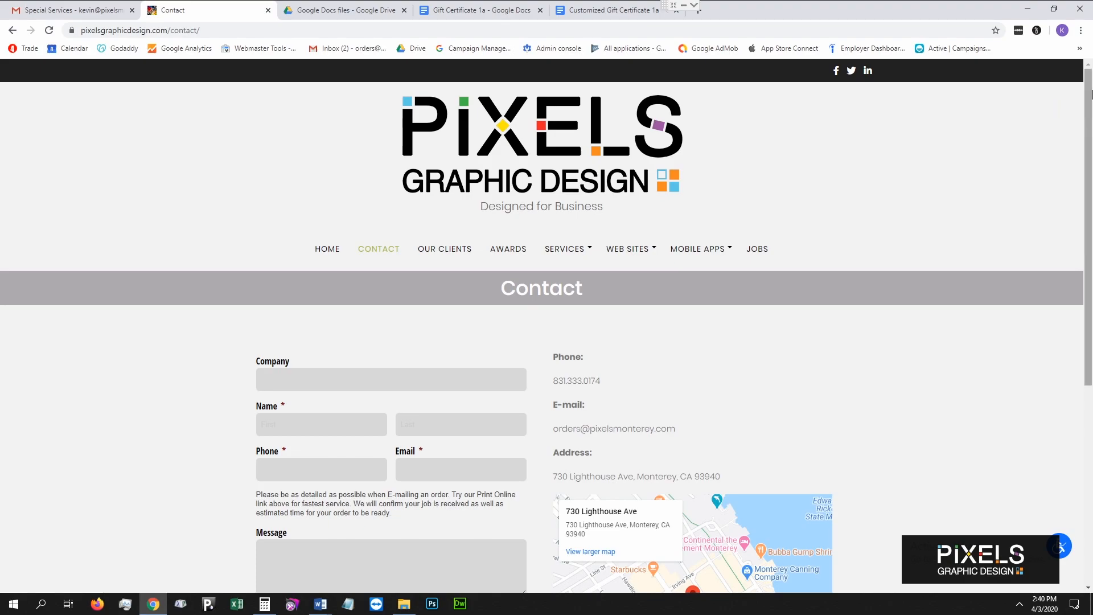
{"action": "left_click_drag", "start_coordinate": [1092, 99], "coordinate": [1091, 194]}
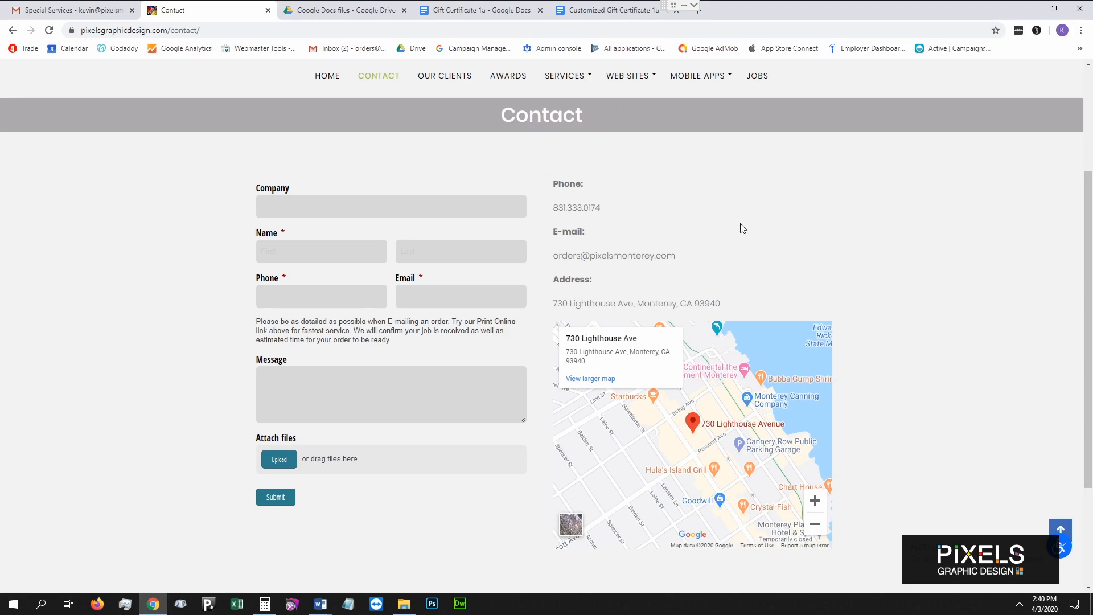
{"action": "scroll", "coordinate": [740, 224], "scroll_direction": "up", "scroll_amount": 3}
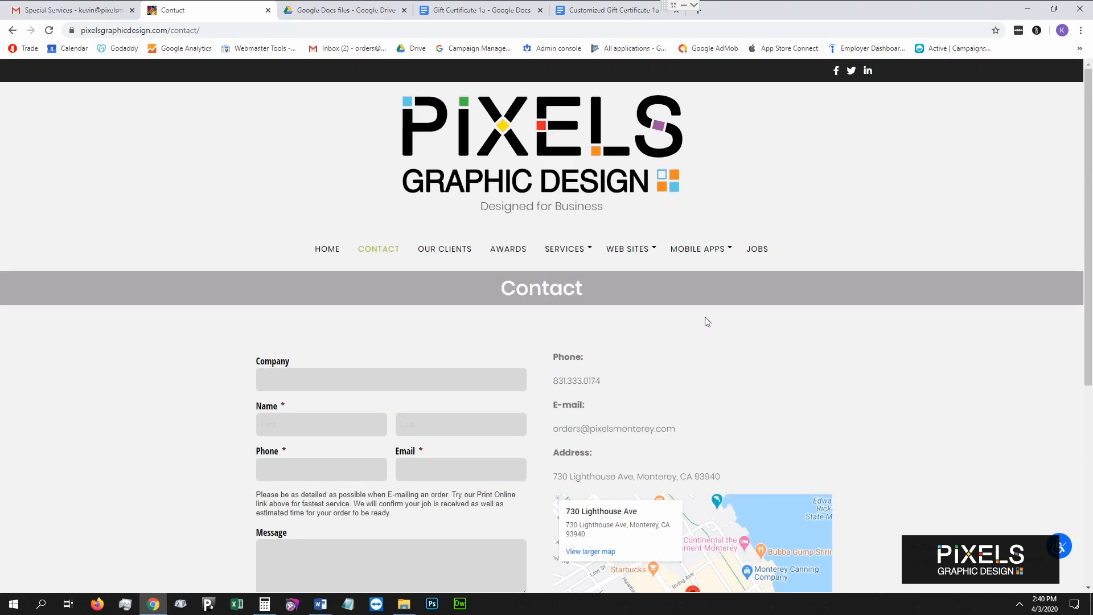